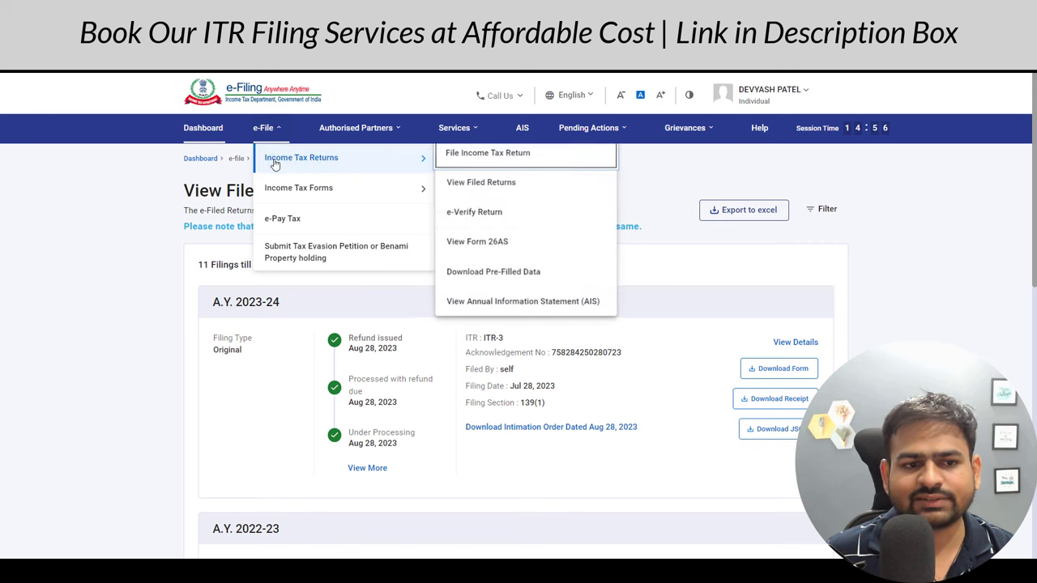
# Start filing an income tax return for assessment year 2024-25 (Current A.Y.) in online mode
pyautogui.click(491, 158)
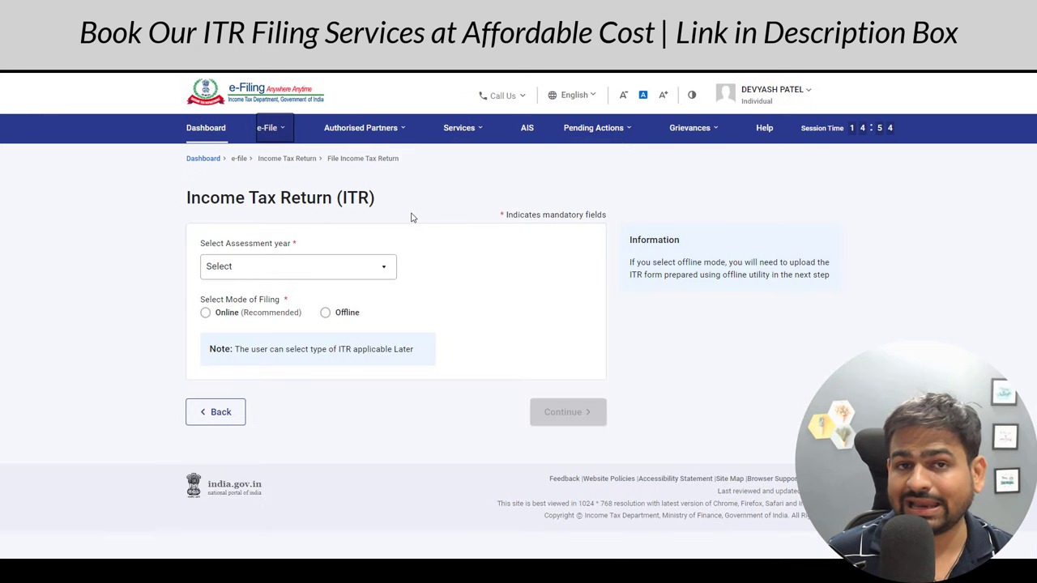
pyautogui.click(279, 271)
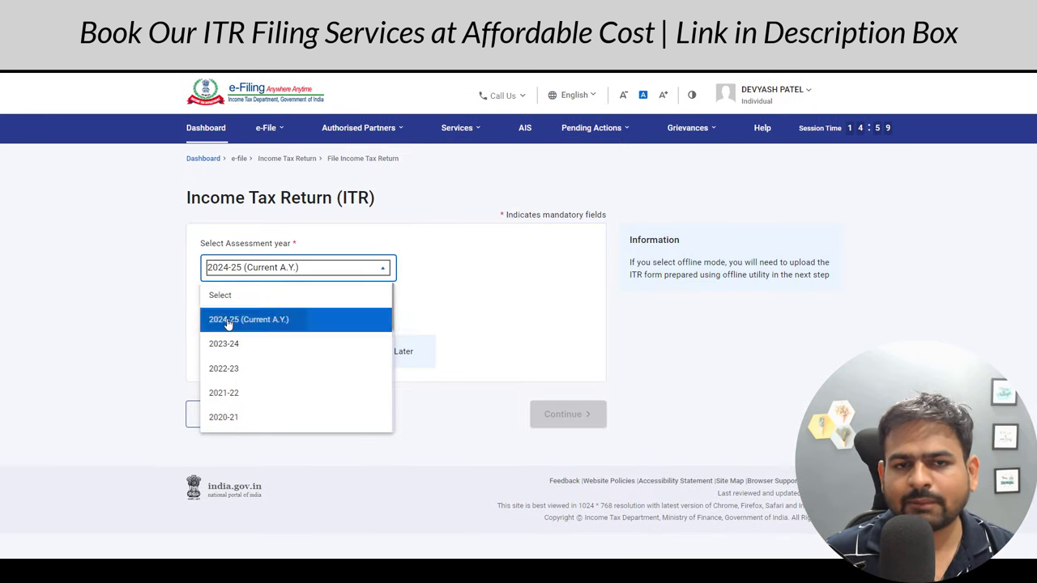
pyautogui.click(228, 321)
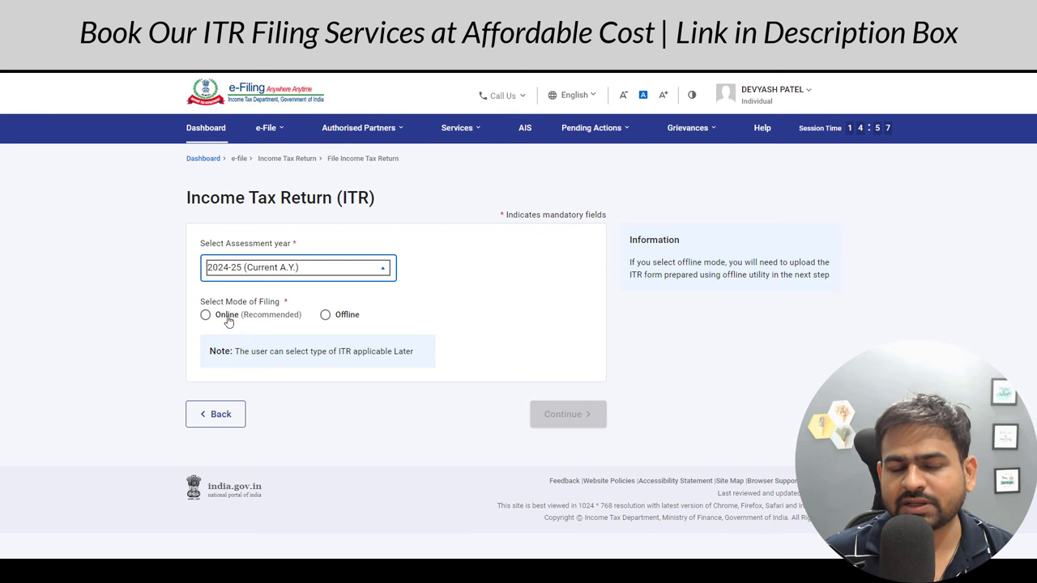
pyautogui.click(261, 321)
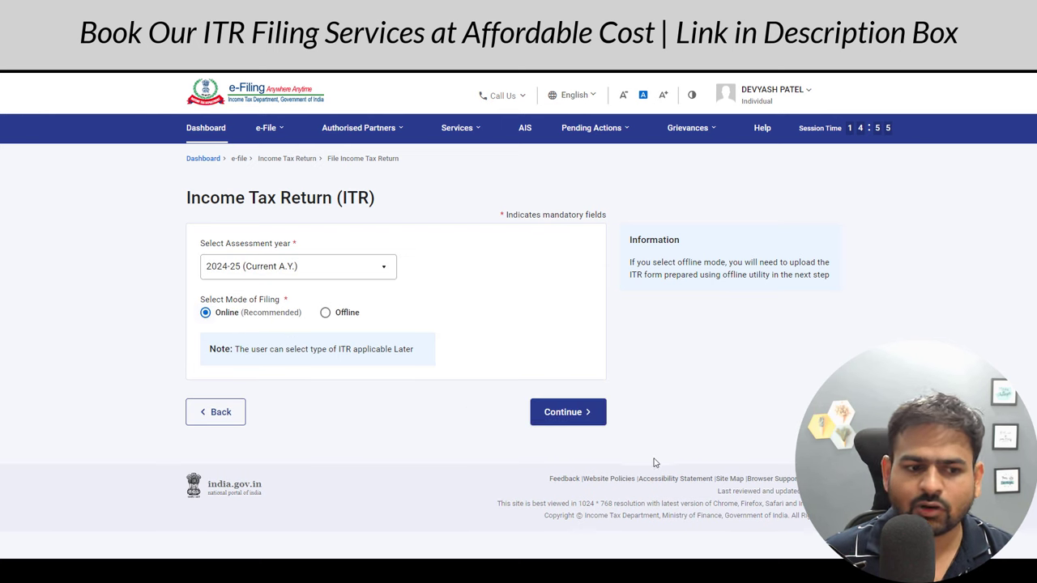
pyautogui.click(564, 415)
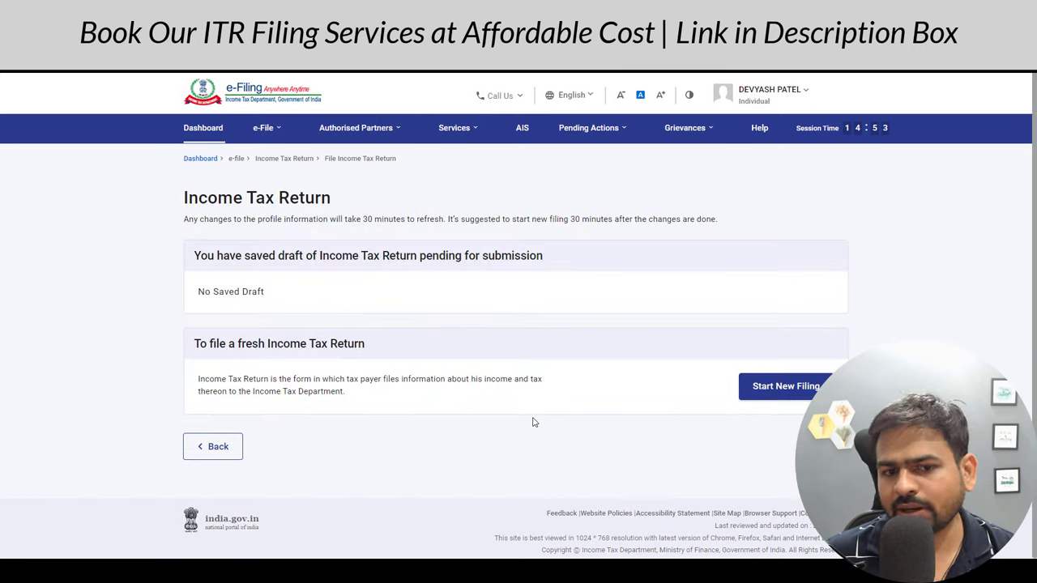
# Start a new filing with Individual status and proceed with the ITR-4 form
pyautogui.click(747, 397)
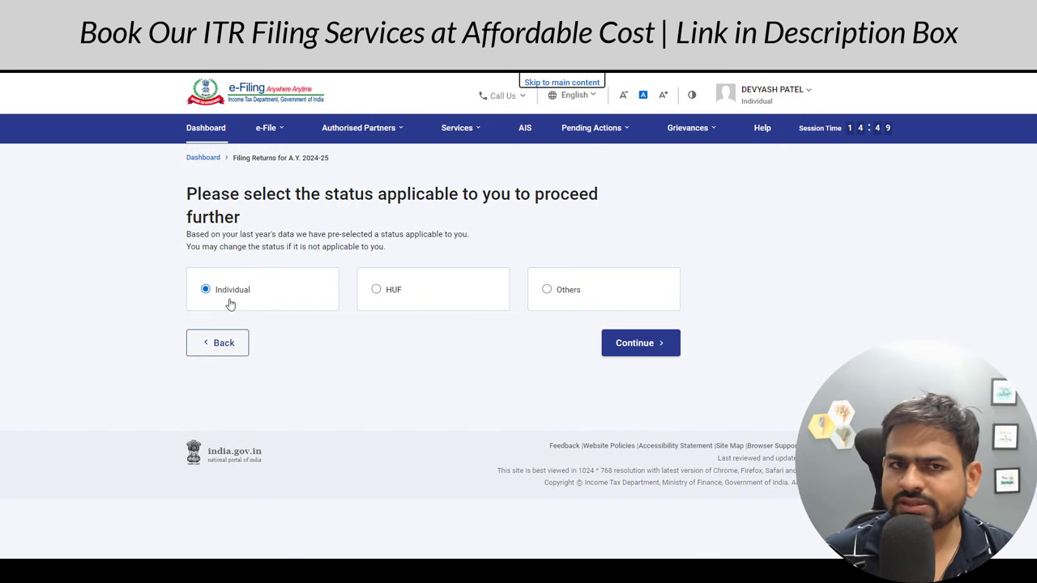
pyautogui.click(649, 347)
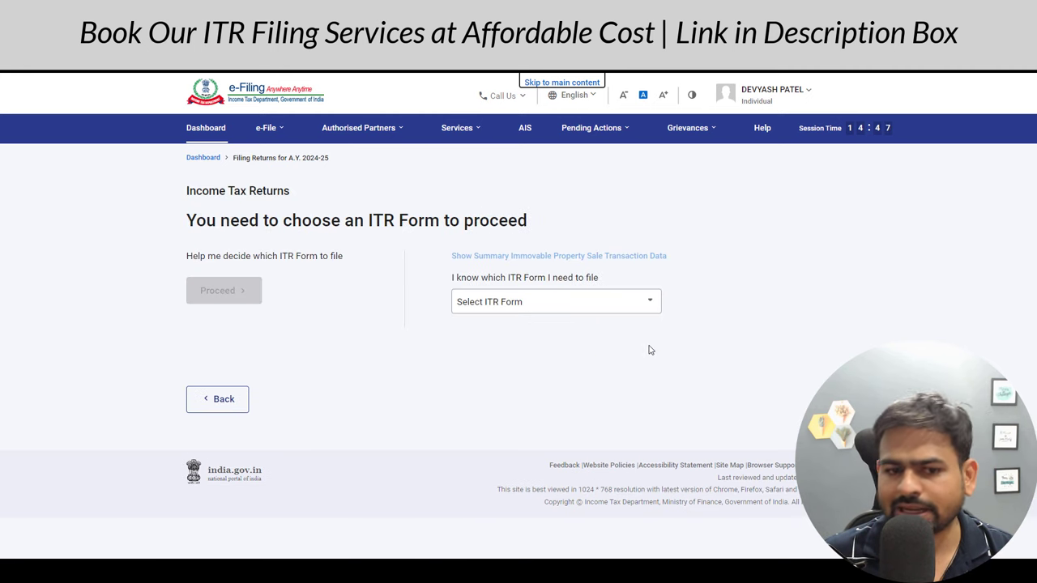
pyautogui.click(571, 304)
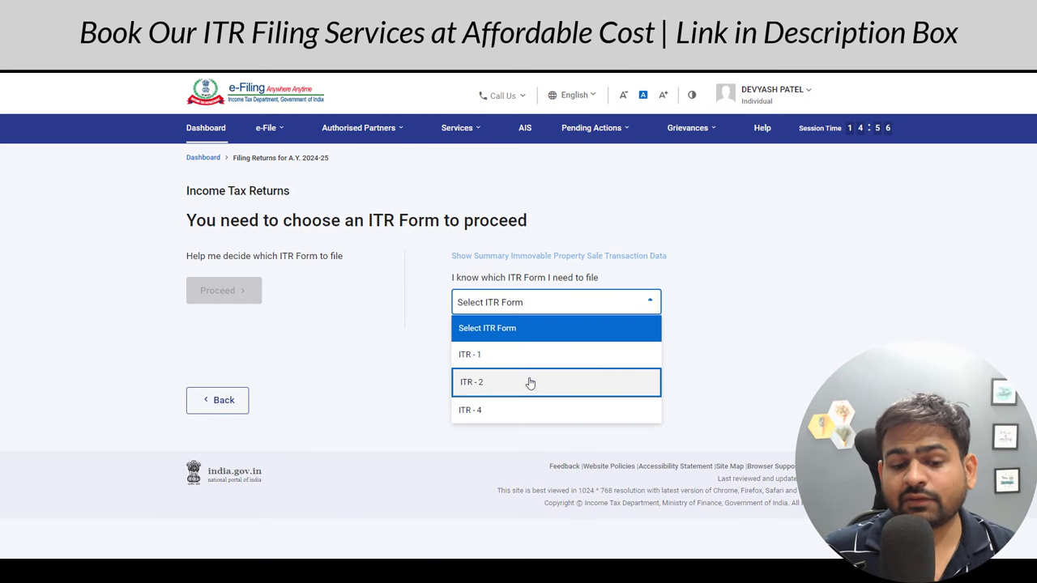
pyautogui.click(525, 413)
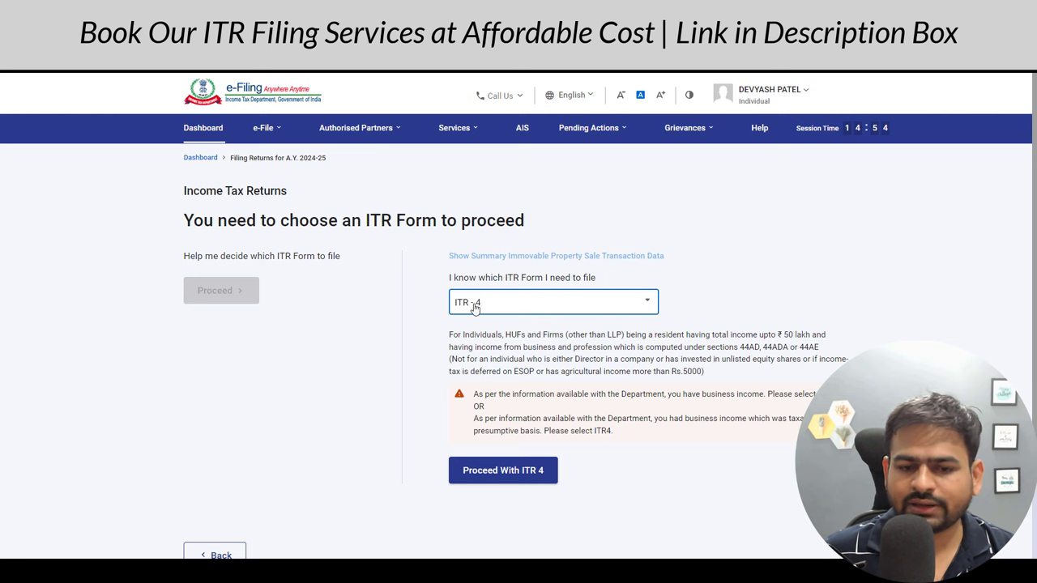
pyautogui.click(510, 472)
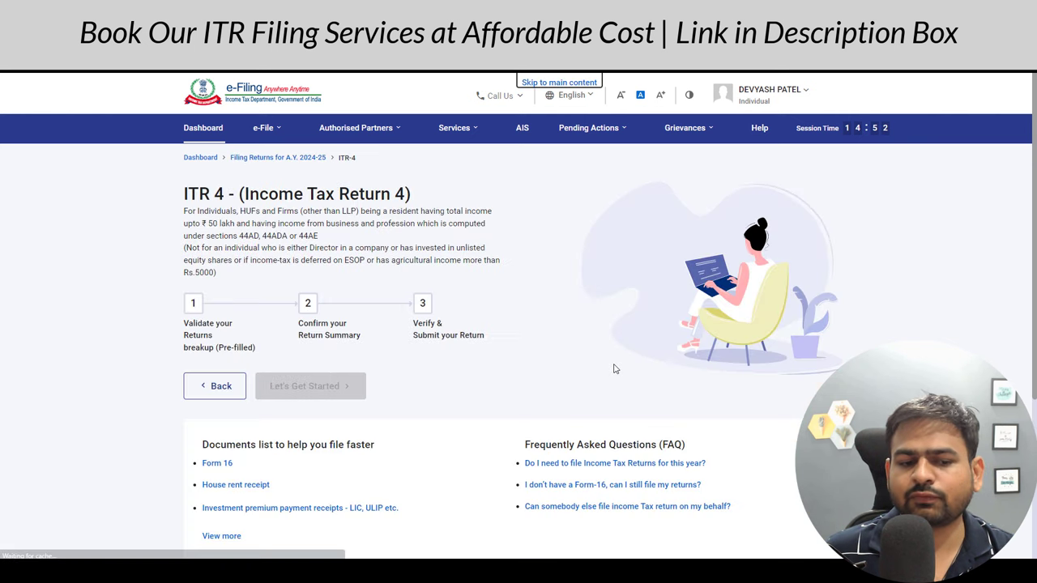
# Begin the ITR-4 return with Others as the reason for filing, and dismiss the pre-filled data notice
pyautogui.click(342, 386)
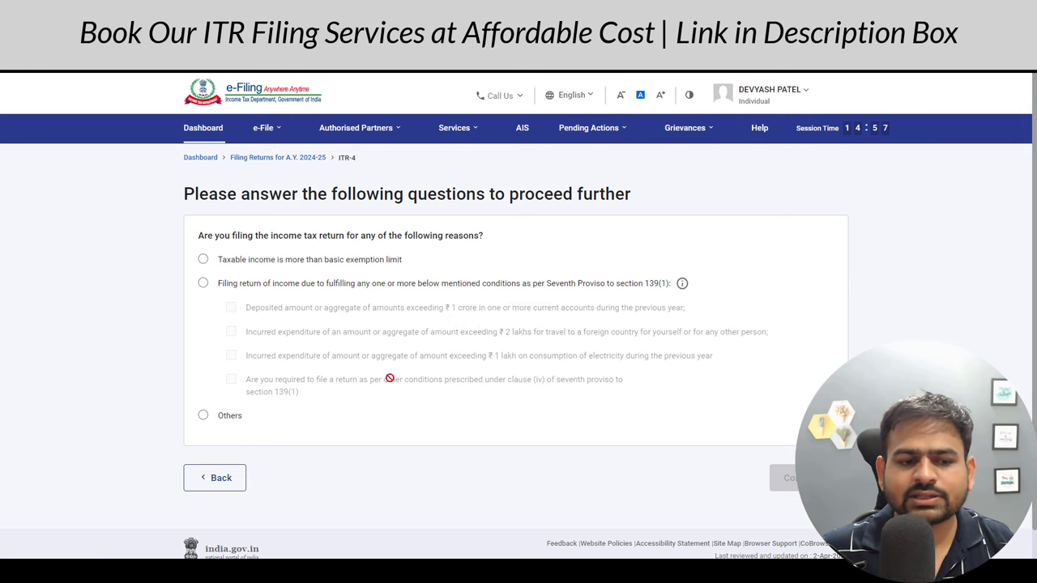
pyautogui.click(216, 418)
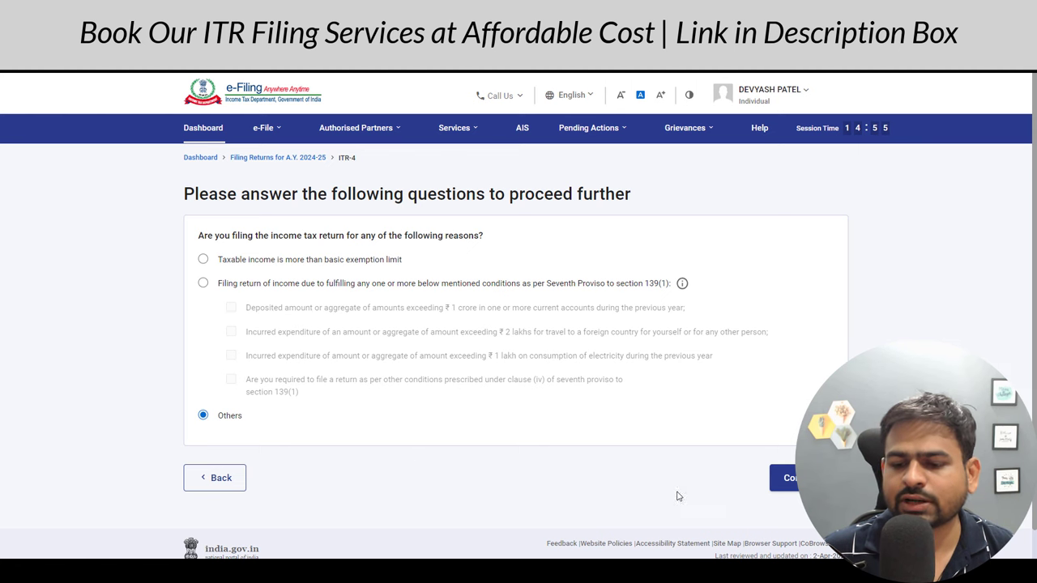
pyautogui.click(790, 479)
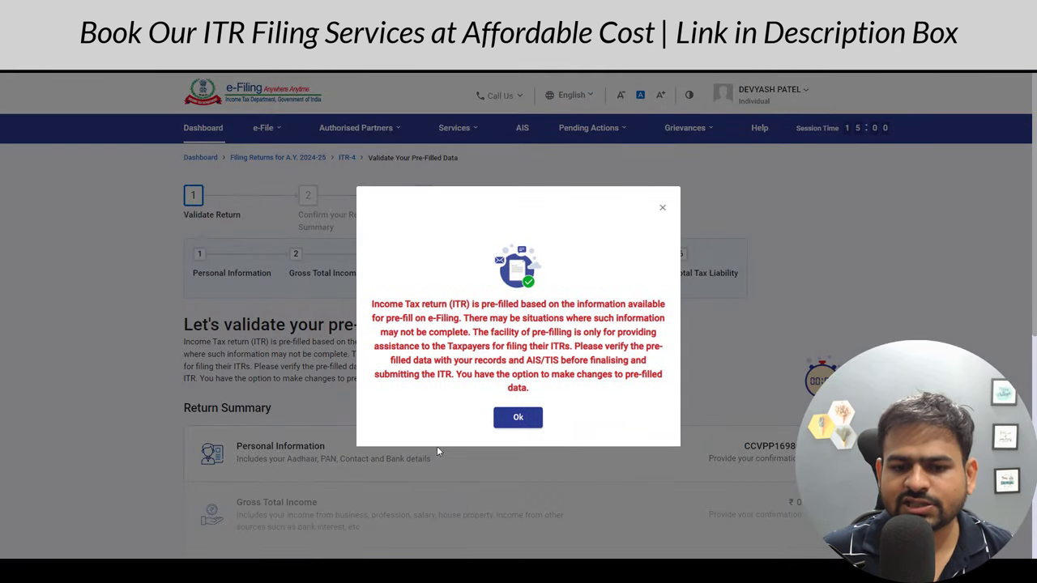
pyautogui.click(436, 445)
# Set the nature of employment to Others in the return's personal information section
pyautogui.scroll(-3, 338, 286)
pyautogui.scroll(-2, 316, 361)
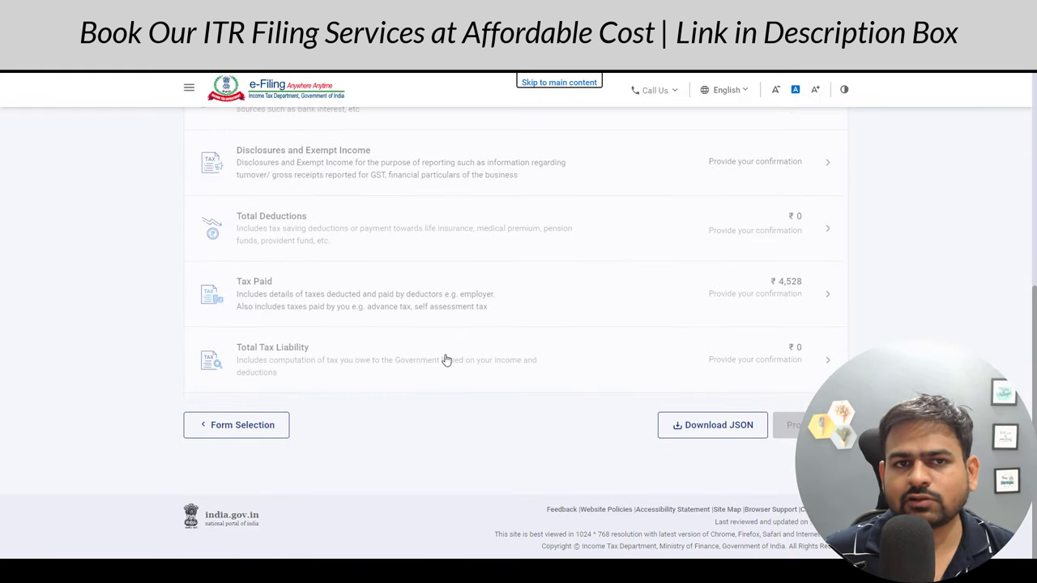
pyautogui.scroll(1, 324, 270)
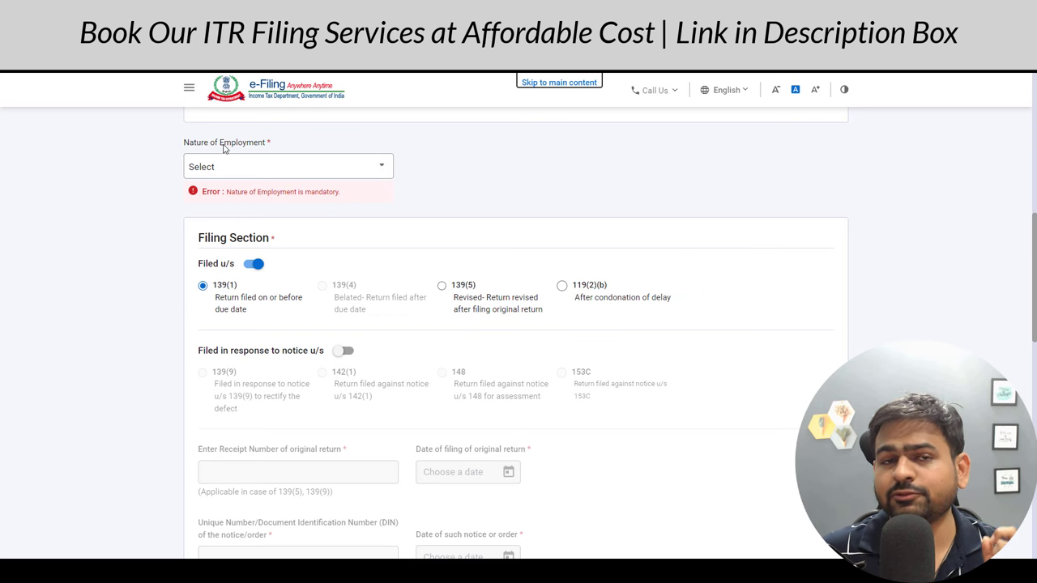
pyautogui.click(247, 169)
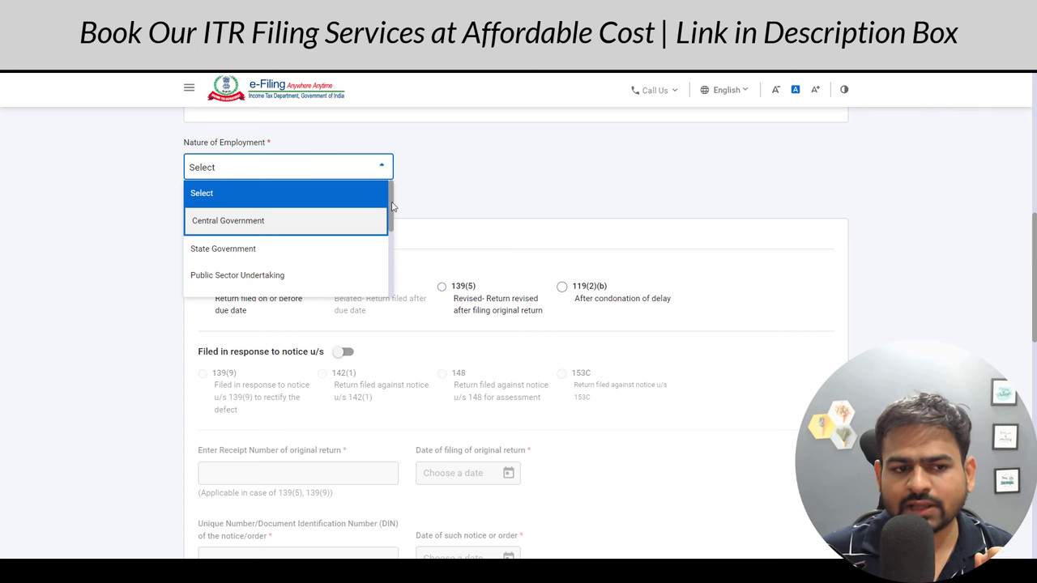
pyautogui.moveTo(393, 206); pyautogui.dragTo(391, 264)
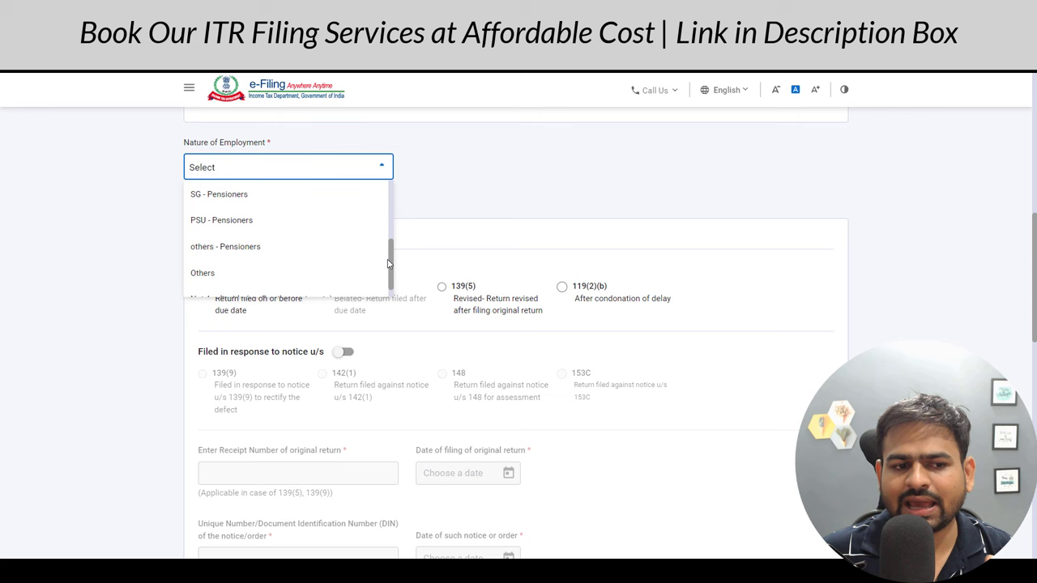
pyautogui.click(215, 282)
# Review the filing section options and the section 115BAC(6) question on opting out of the new tax regime
pyautogui.scroll(-2, 238, 231)
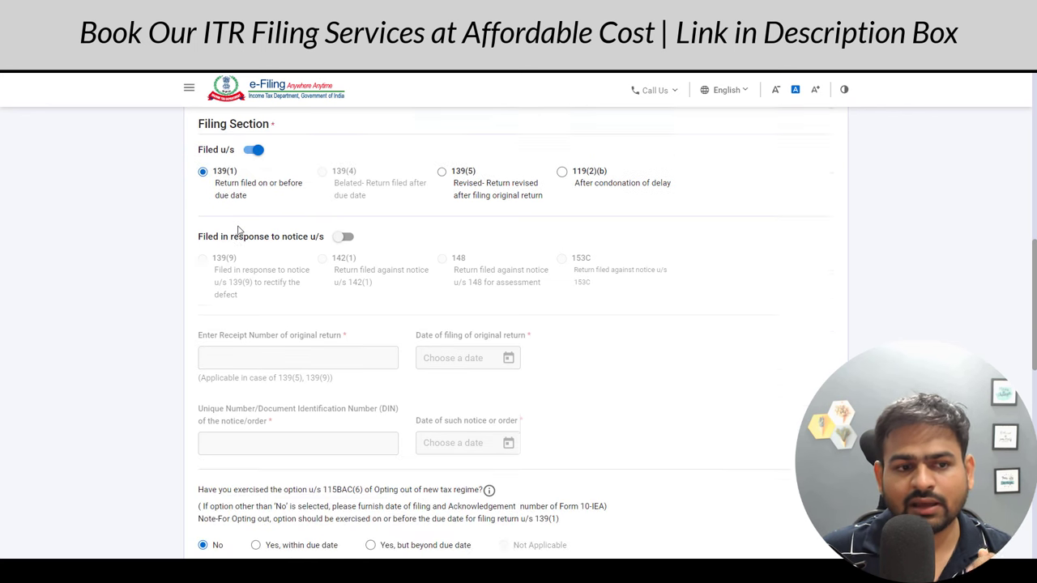
pyautogui.scroll(-1, 238, 231)
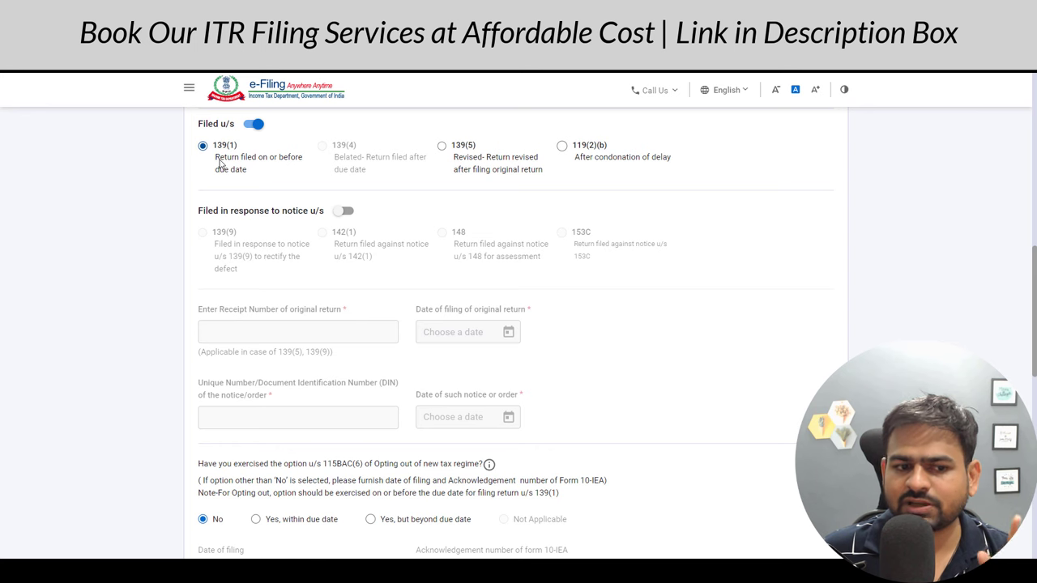
pyautogui.scroll(-3, 301, 229)
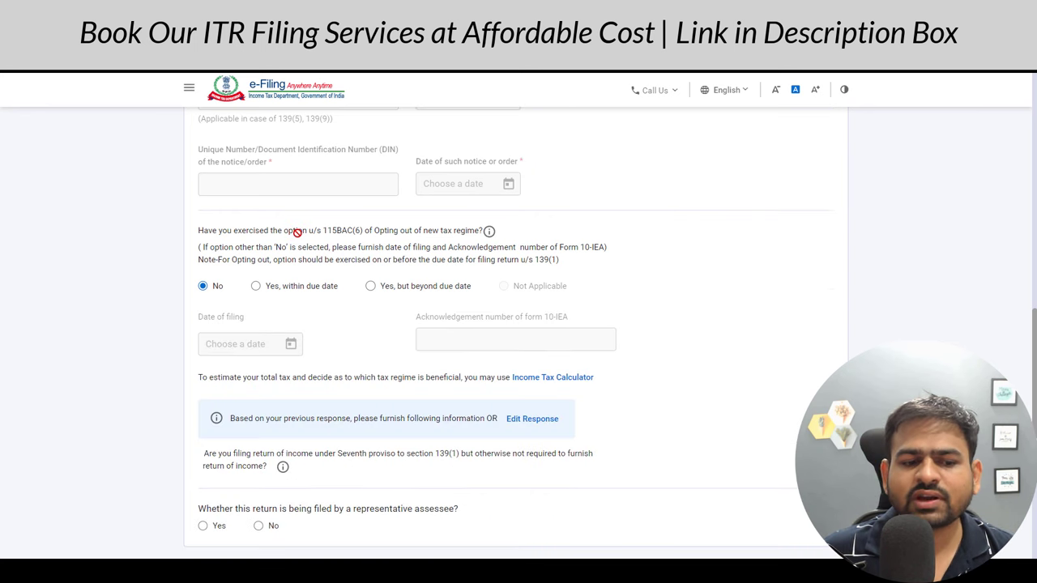
pyautogui.moveTo(194, 235); pyautogui.dragTo(332, 240)
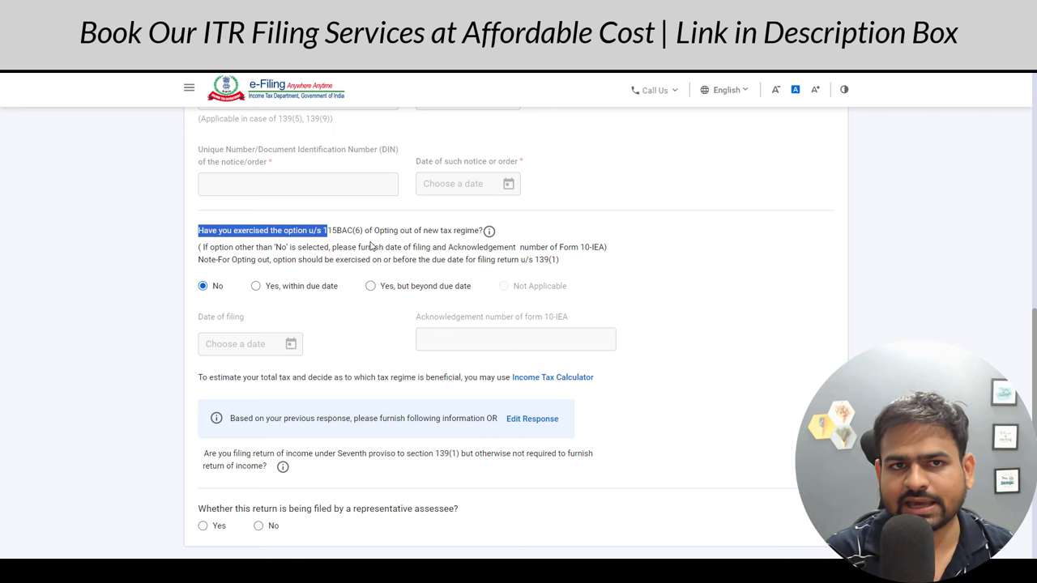
pyautogui.scroll(-1, 371, 245)
pyautogui.moveTo(199, 189); pyautogui.dragTo(516, 190)
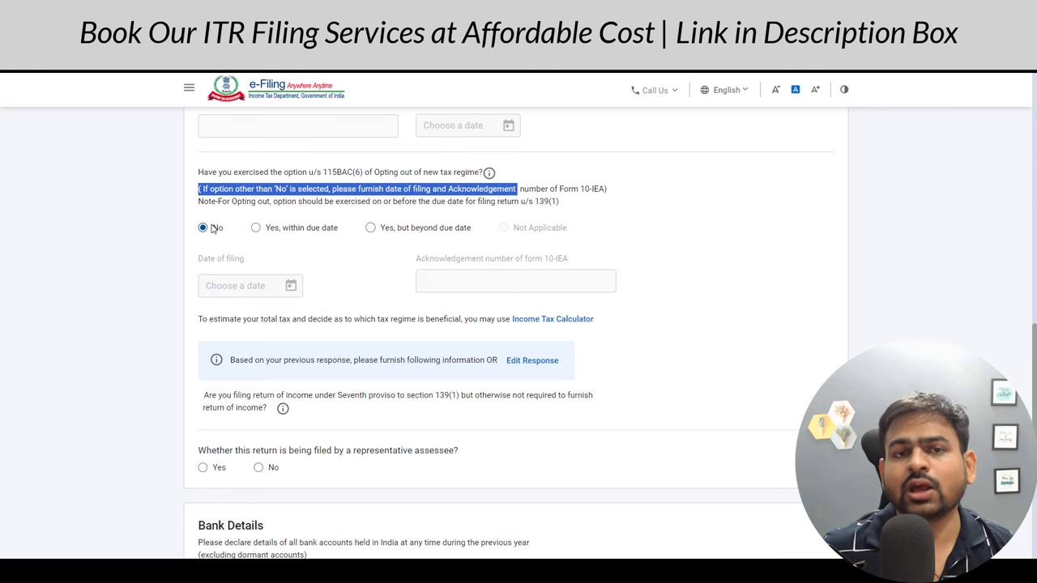
# Try opting out of the new tax regime as 'Yes, within due date' with filing date 02-Apr-2024, and revert the answer to No
pyautogui.click(256, 228)
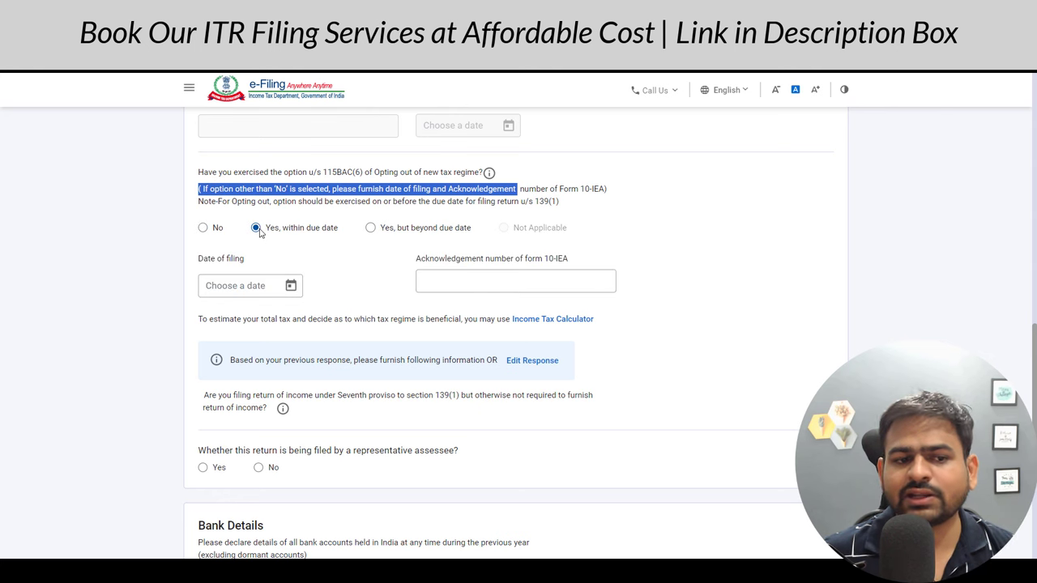
pyautogui.click(261, 285)
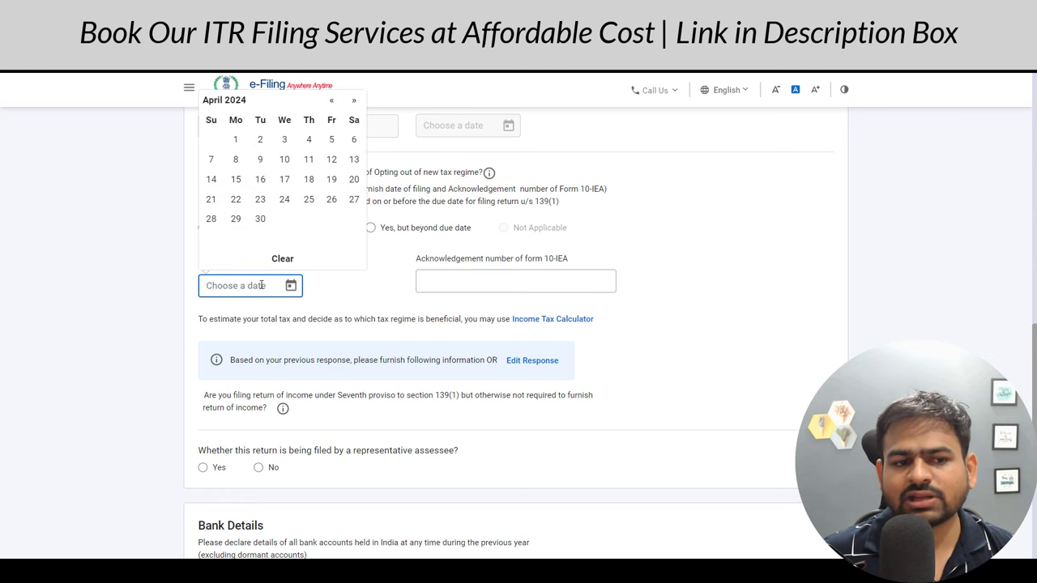
pyautogui.click(261, 139)
pyautogui.click(444, 283)
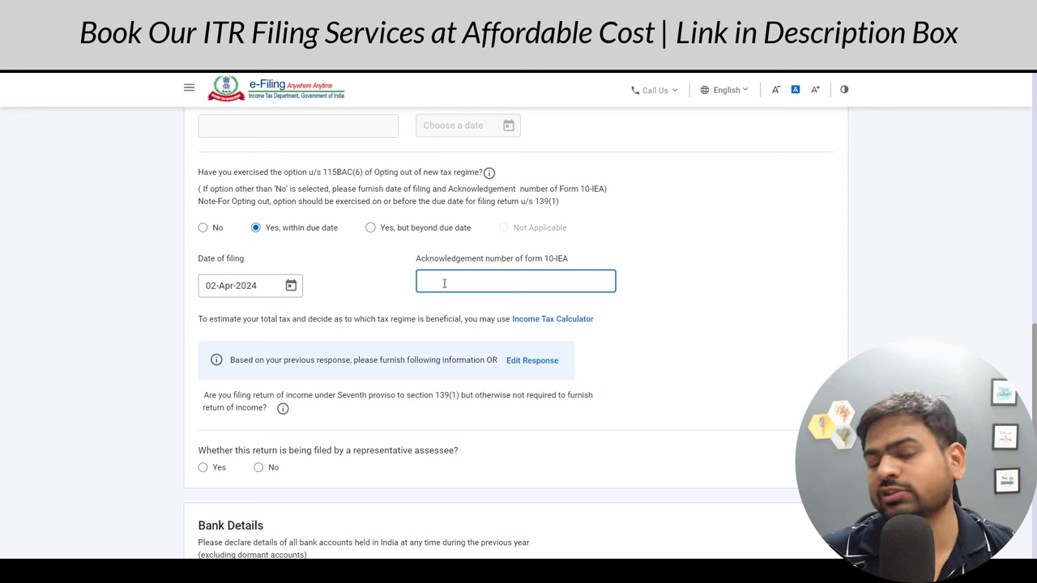
pyautogui.click(203, 229)
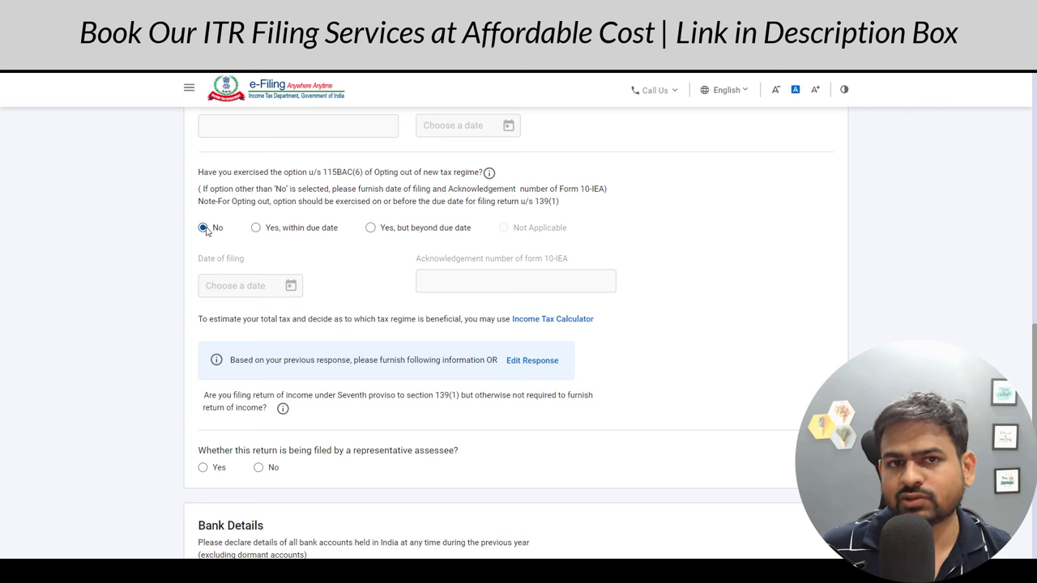
# Answer No to the return being filed by a representative assessee and confirm the personal information section
pyautogui.scroll(-2, 209, 250)
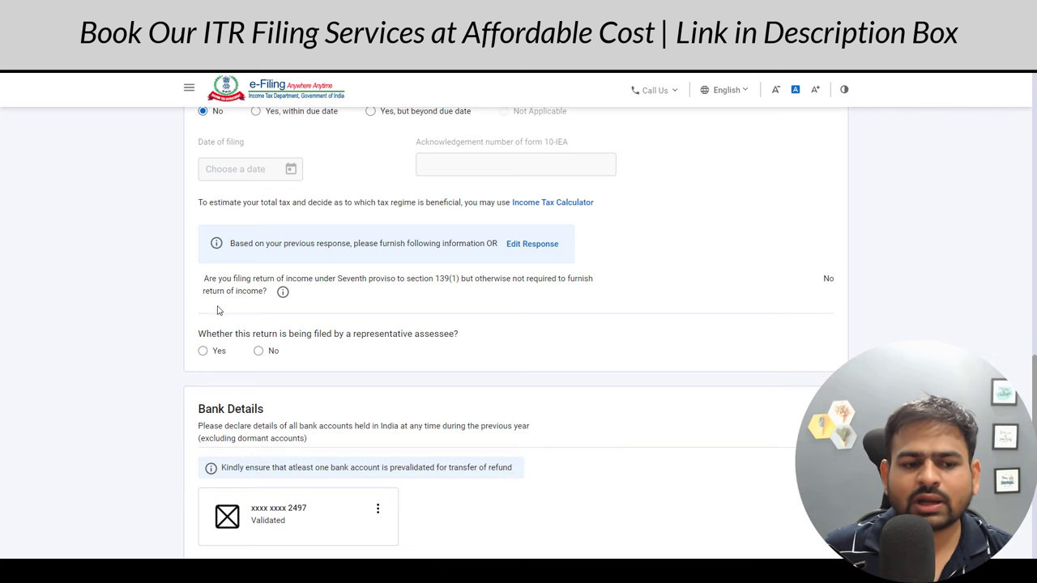
pyautogui.moveTo(216, 335); pyautogui.dragTo(403, 334)
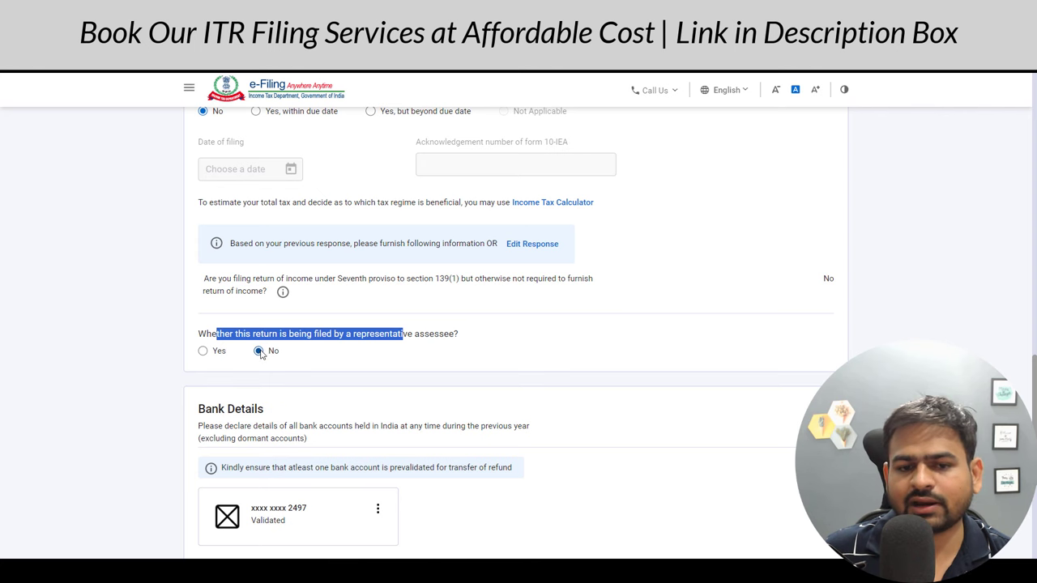
pyautogui.scroll(-5, 260, 354)
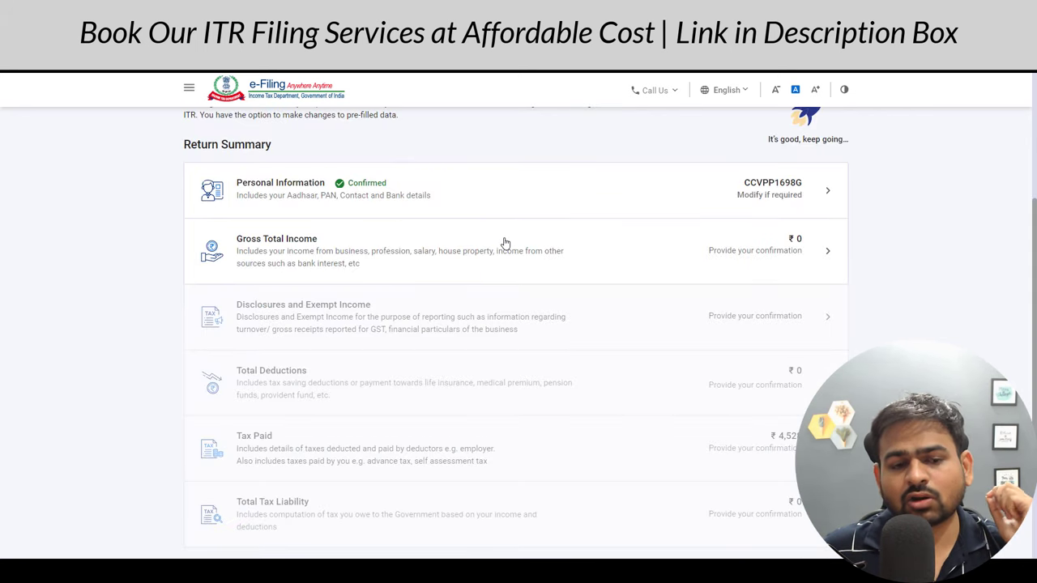
# Open the Gross Total Income section and skip its salary exemption questions
pyautogui.click(504, 243)
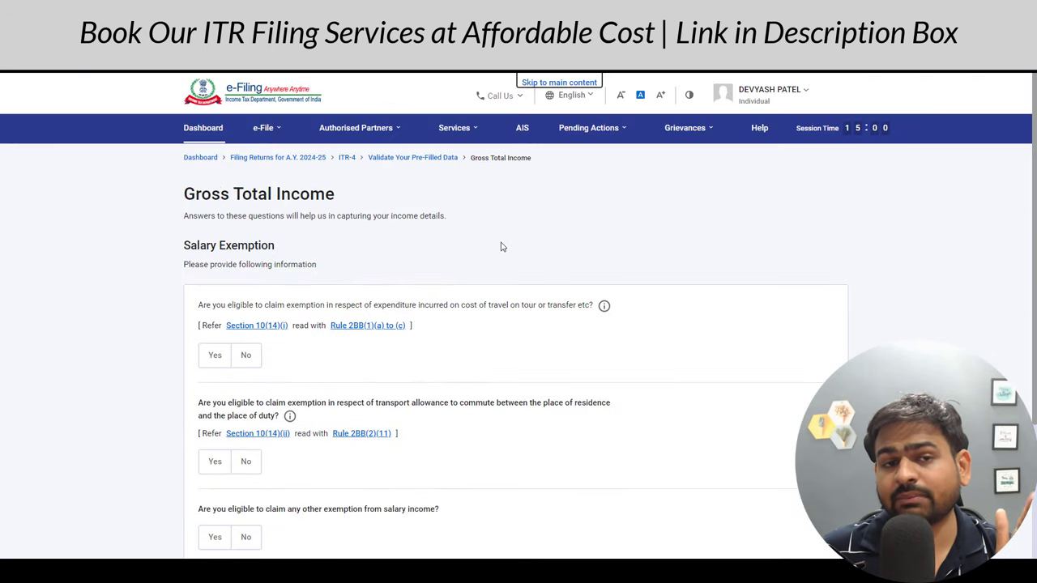
pyautogui.scroll(-3, 501, 247)
pyautogui.click(335, 406)
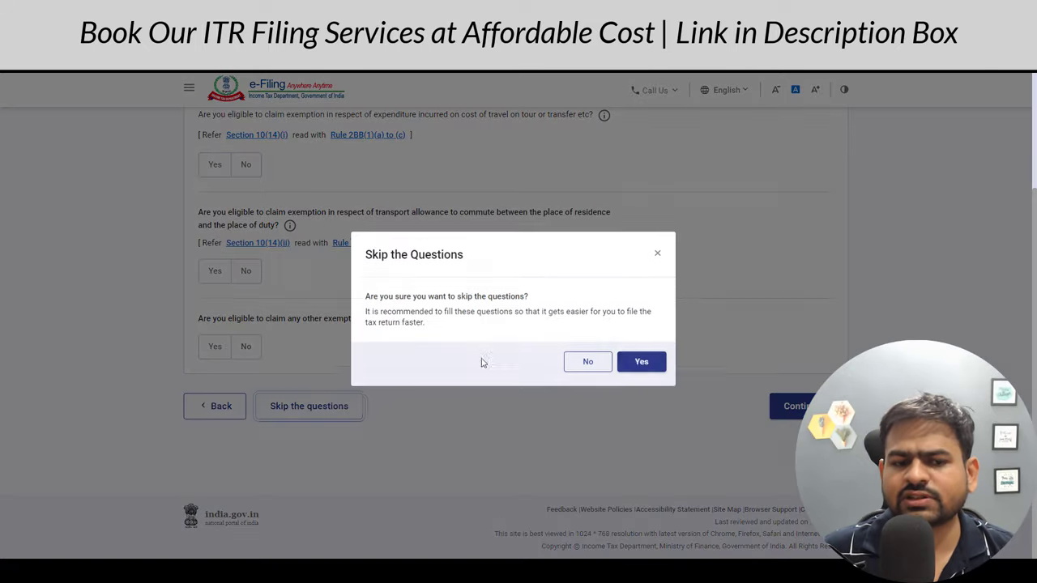
pyautogui.click(640, 370)
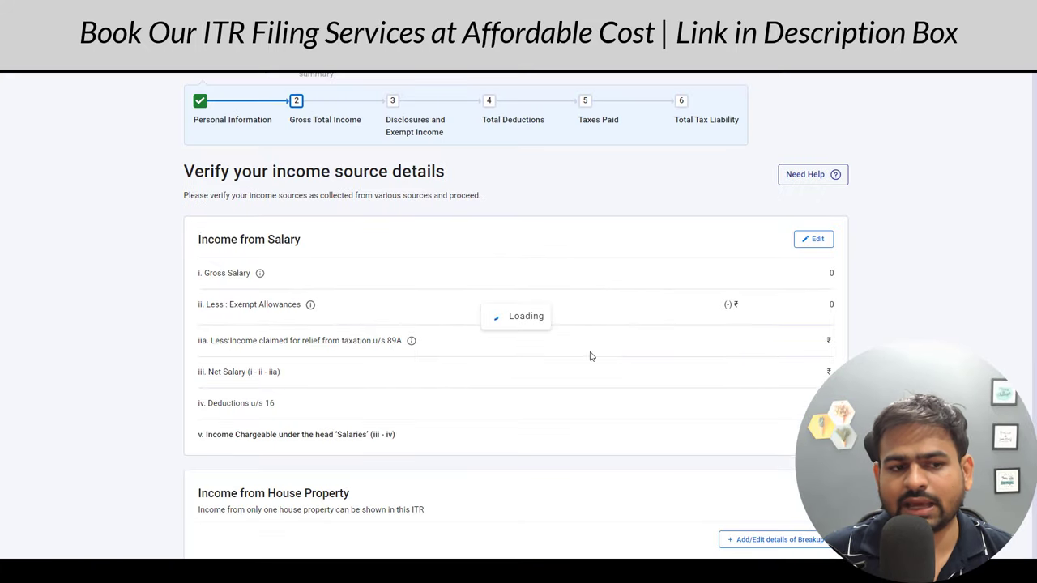
# Review the income source headings for salary, house property, and business or profession
pyautogui.scroll(-2, 321, 247)
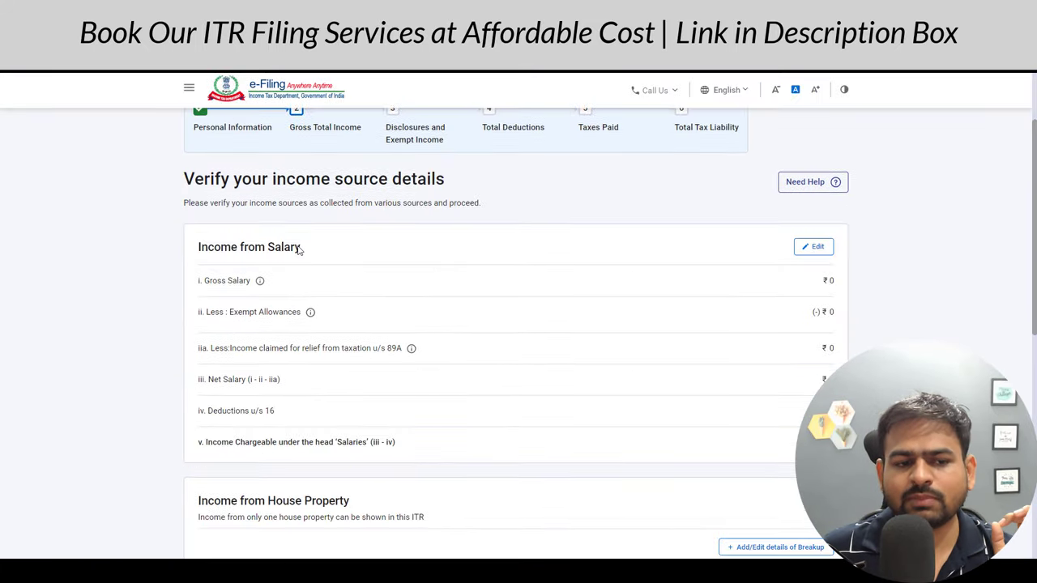
pyautogui.moveTo(231, 247); pyautogui.dragTo(340, 257)
pyautogui.scroll(-3, 339, 259)
pyautogui.moveTo(269, 267); pyautogui.dragTo(384, 279)
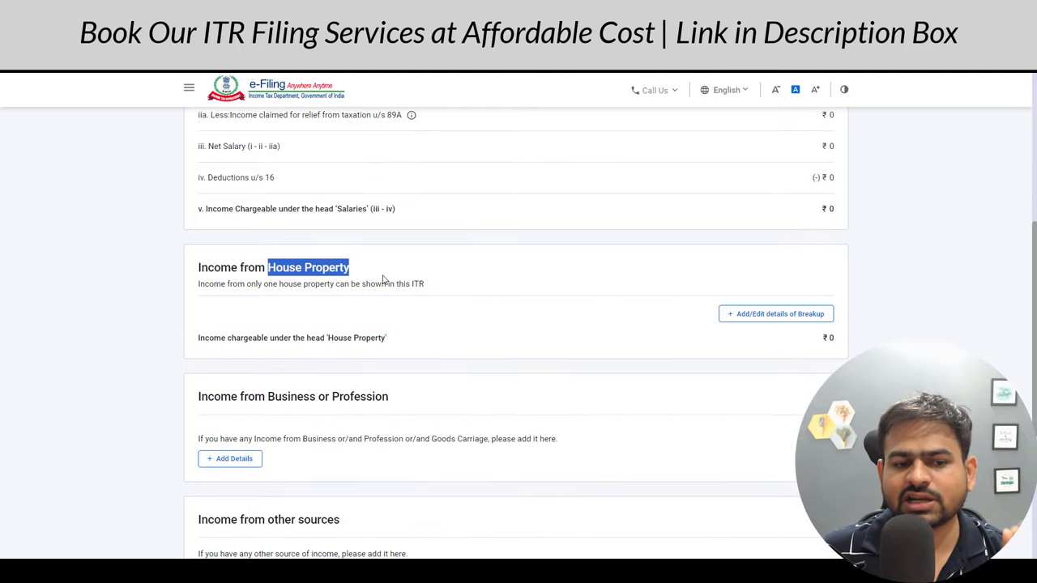
pyautogui.scroll(-3, 381, 287)
pyautogui.moveTo(268, 164); pyautogui.dragTo(341, 175)
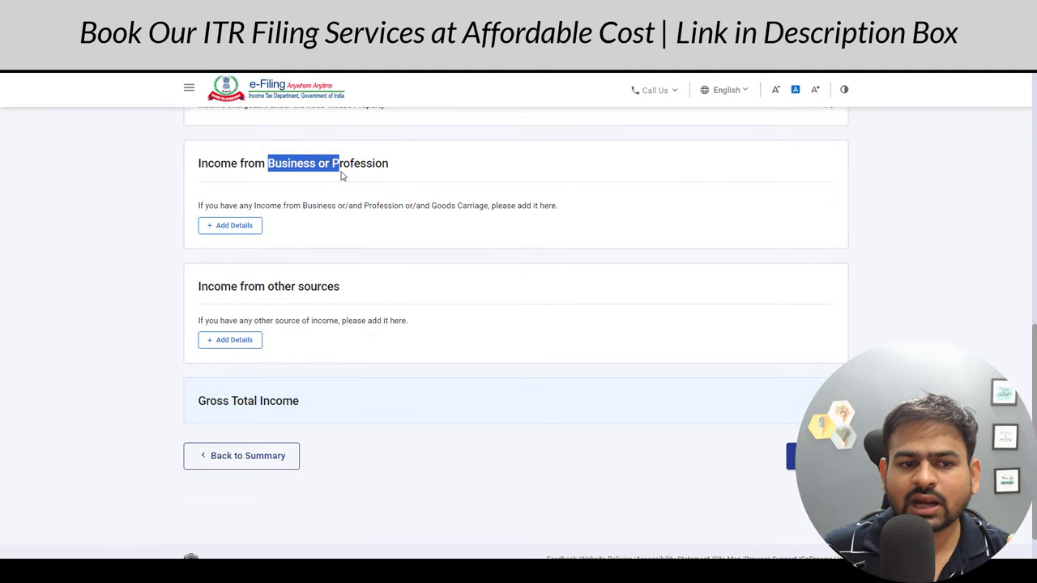
# Start adding details for Income from Business or Profession in the Gross Total Income section
pyautogui.moveTo(220, 295); pyautogui.dragTo(313, 302)
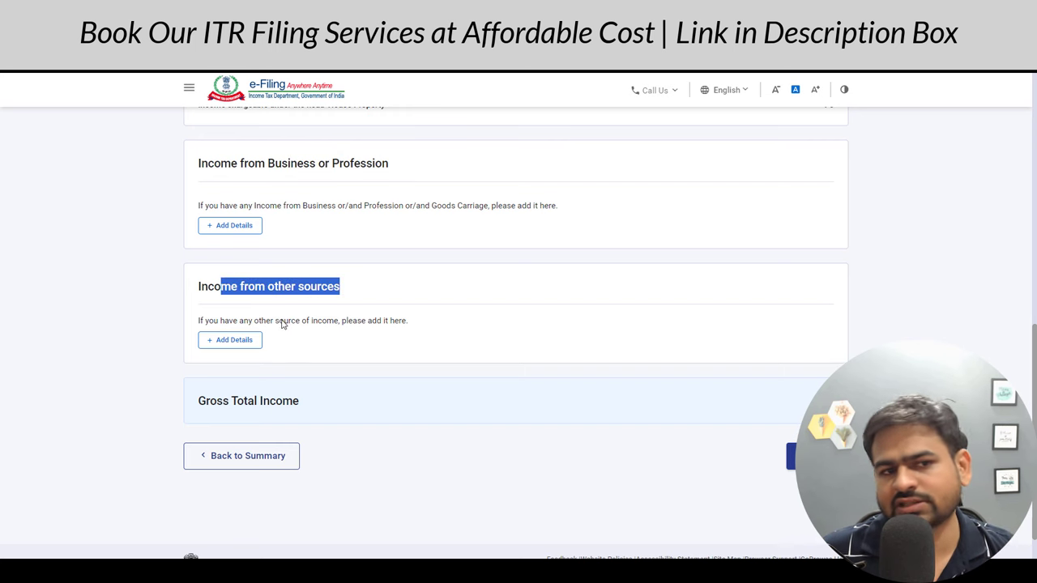
pyautogui.scroll(10, 300, 324)
pyautogui.scroll(-4, 322, 327)
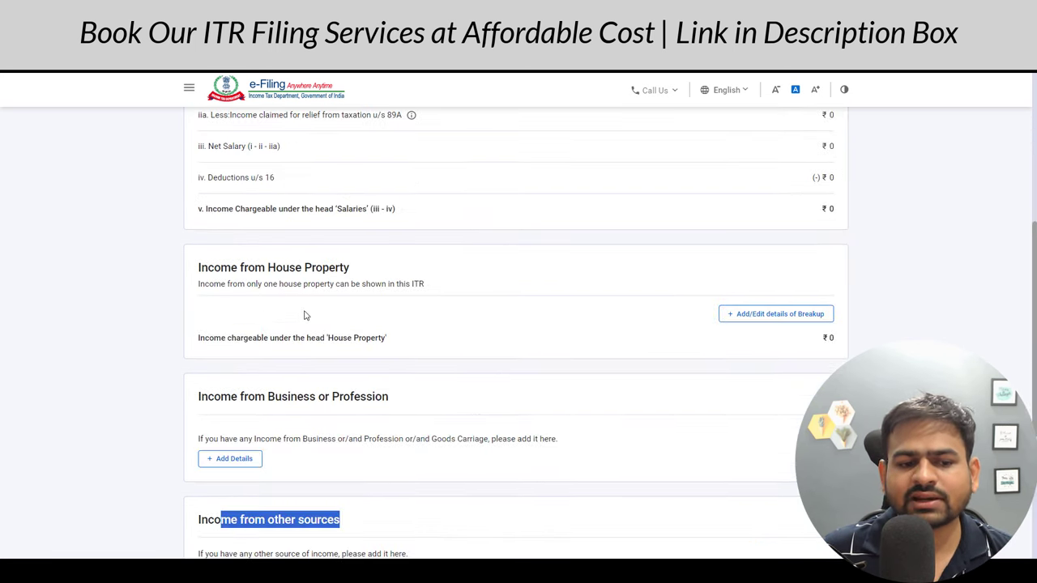
pyautogui.click(209, 282)
pyautogui.moveTo(209, 282); pyautogui.dragTo(402, 291)
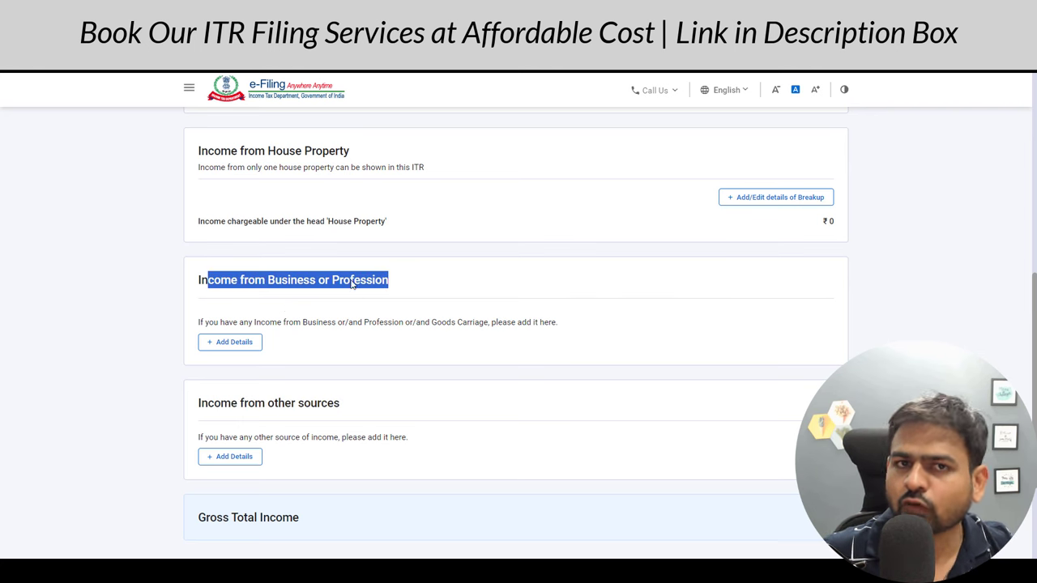
pyautogui.click(230, 342)
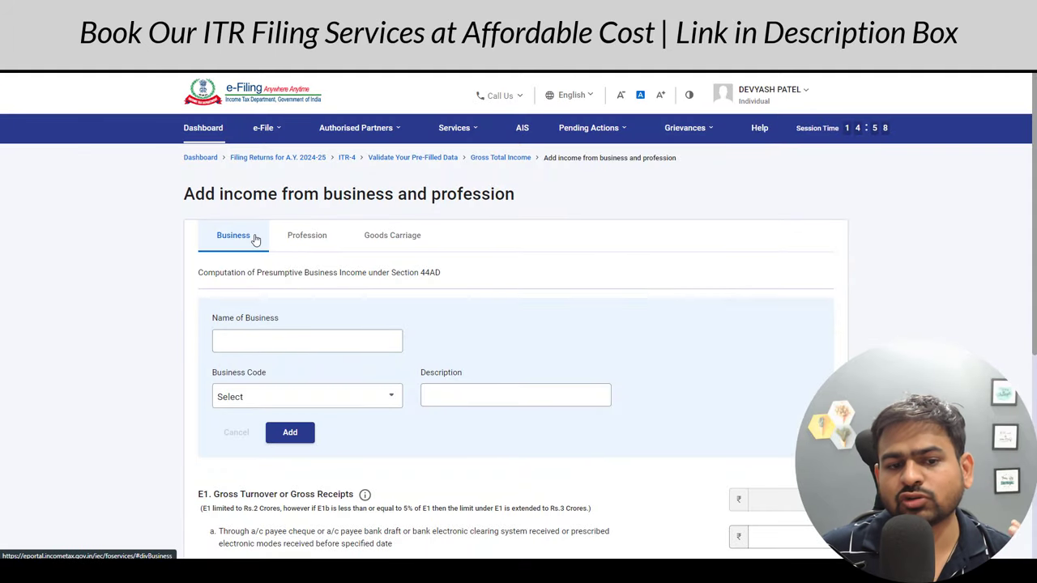
# Compare the presumptive income forms for Business under Section 44AD and Profession under Section 44ADA
pyautogui.click(339, 244)
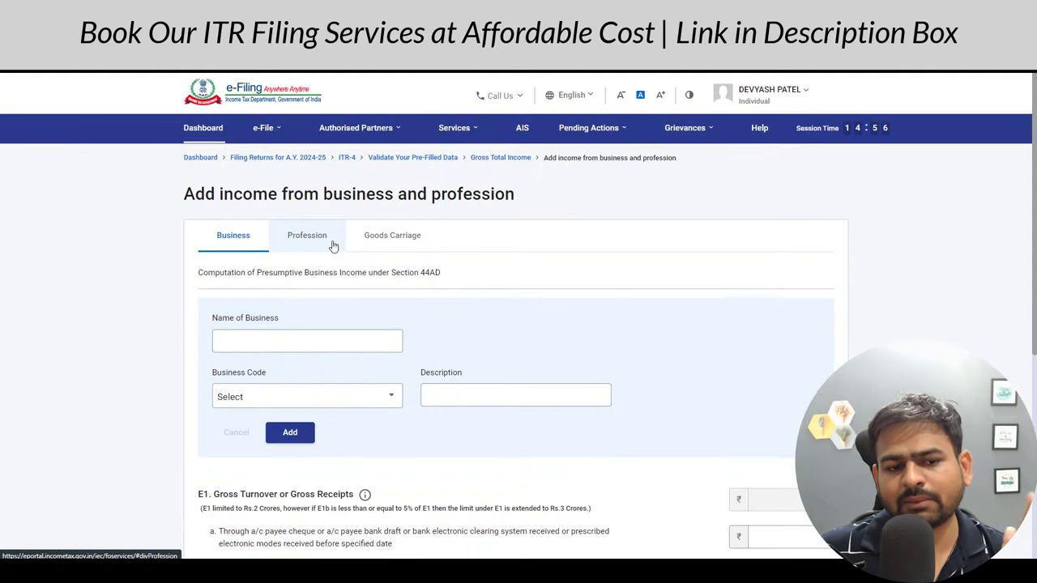
pyautogui.click(243, 241)
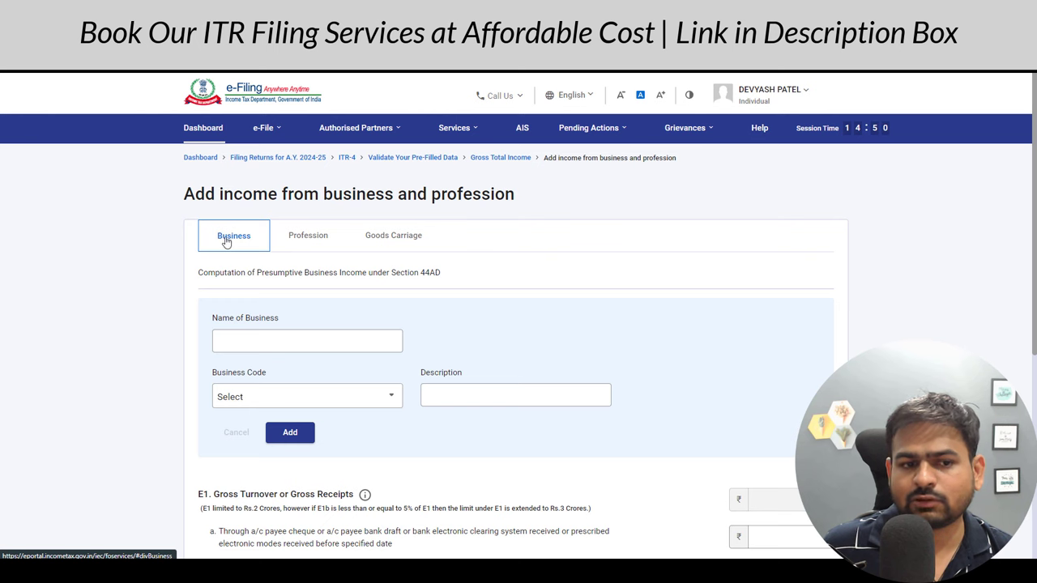
pyautogui.click(301, 242)
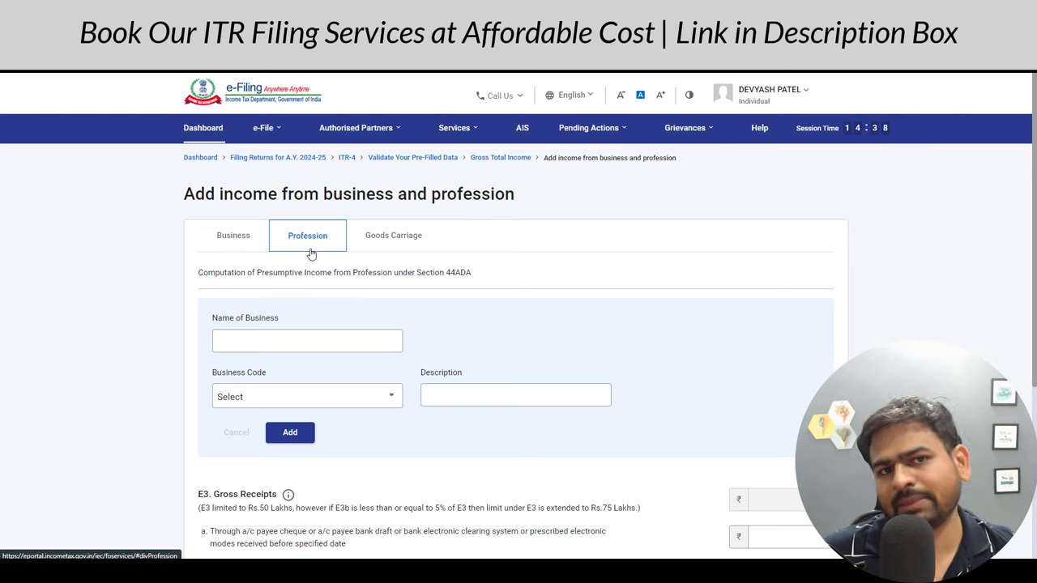
pyautogui.click(233, 235)
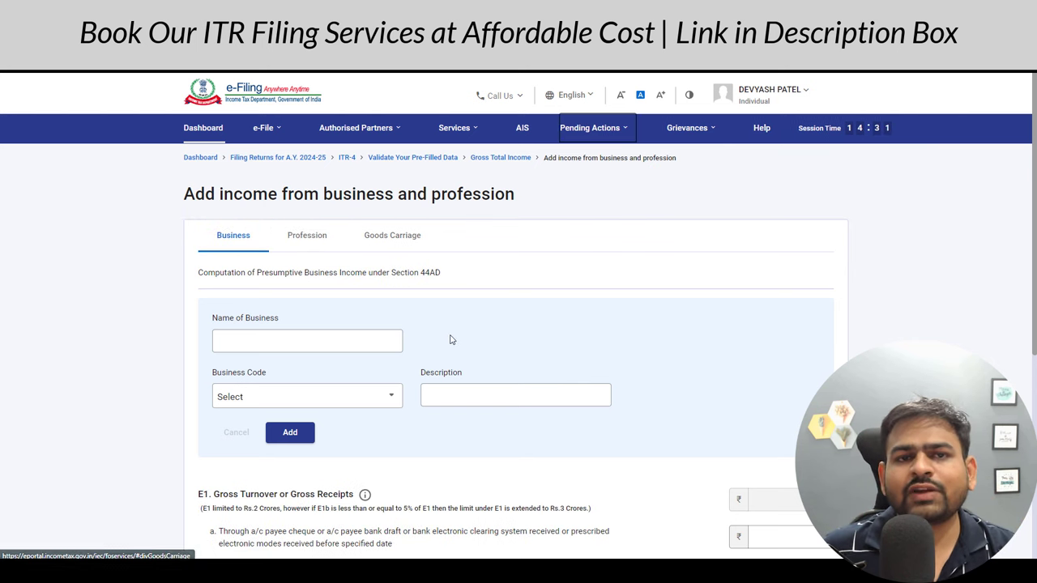
# Proceed to the Compliance Portal's Annual Information Statement and examine the business receipts in the Taxpayer Information Summary
pyautogui.click(524, 131)
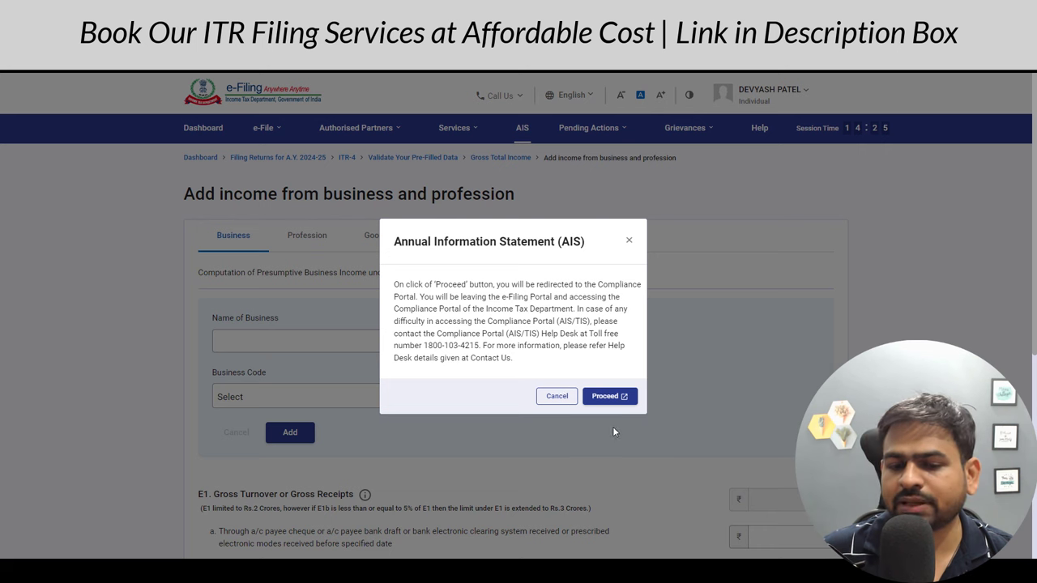
pyautogui.click(609, 396)
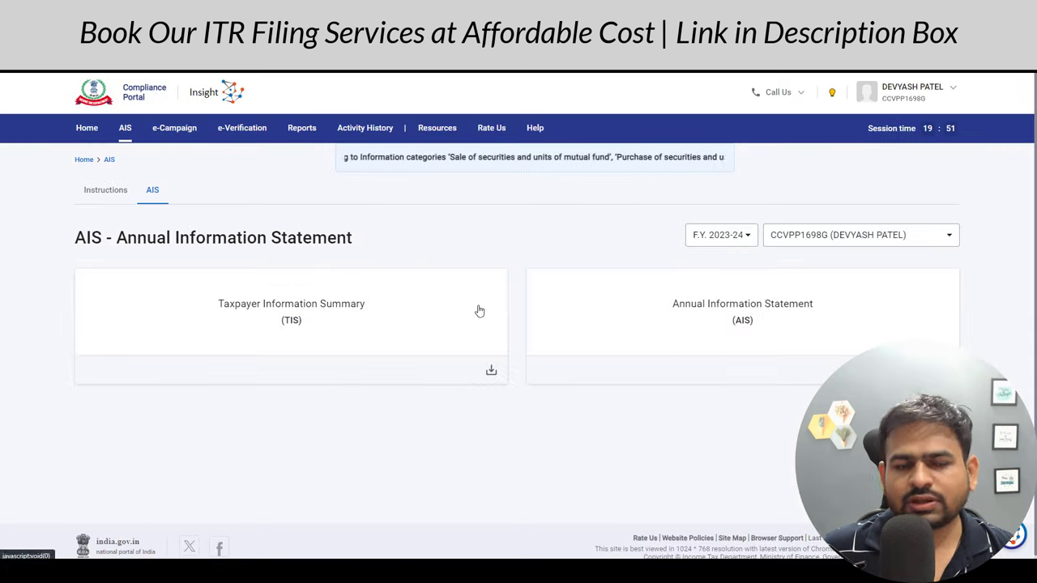
pyautogui.click(250, 348)
pyautogui.scroll(-4, 290, 341)
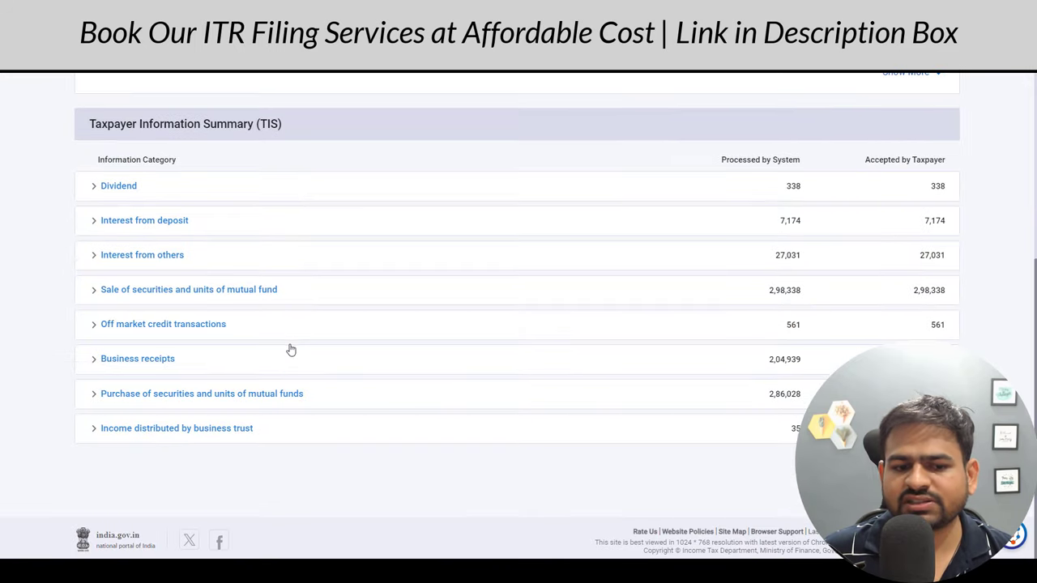
pyautogui.click(149, 363)
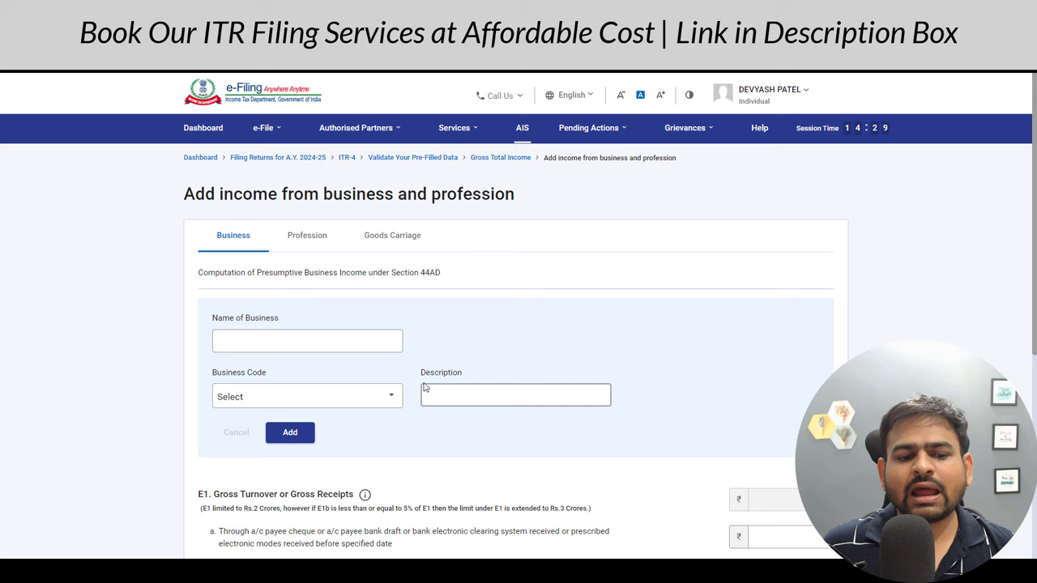
# Add the business "patel enterprise" with code 09028-Retail sale of other products n.e.c. on the e-Filing portal's Section 44AD form
pyautogui.click(347, 397)
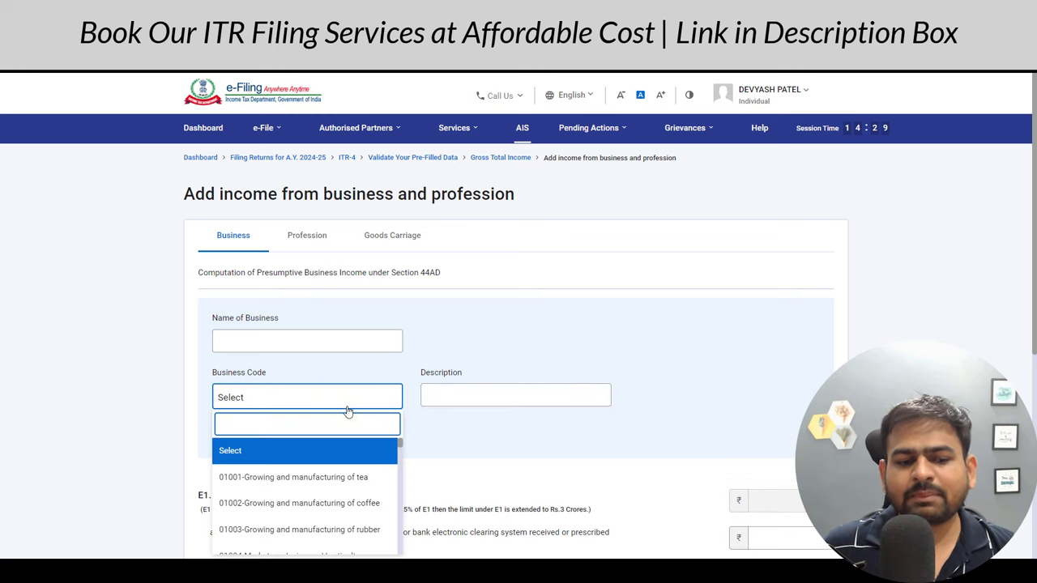
pyautogui.scroll(-2, 479, 394)
pyautogui.scroll(-1, 330, 334)
pyautogui.scroll(-5, 331, 335)
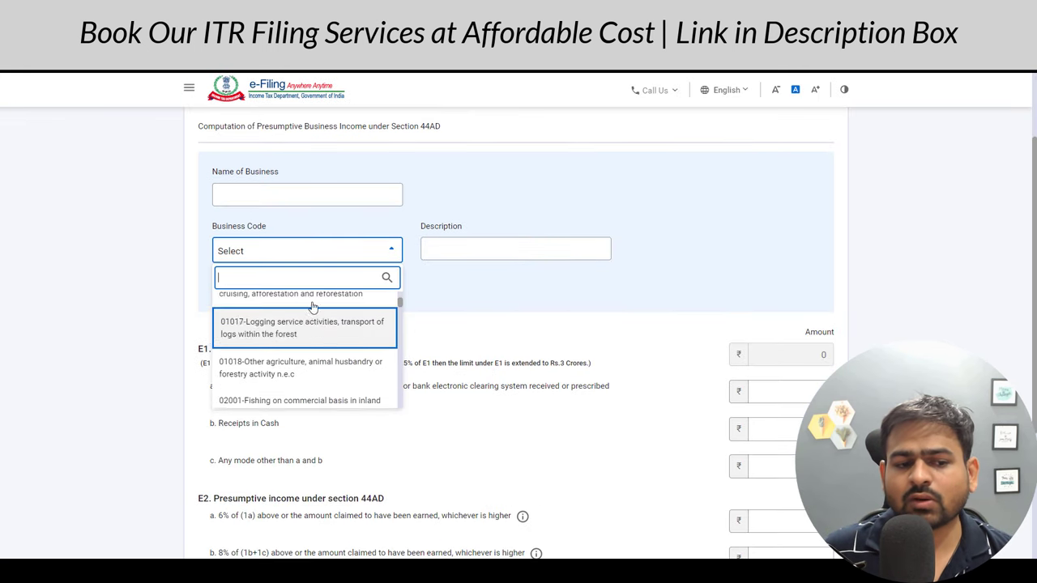
pyautogui.write('retail')
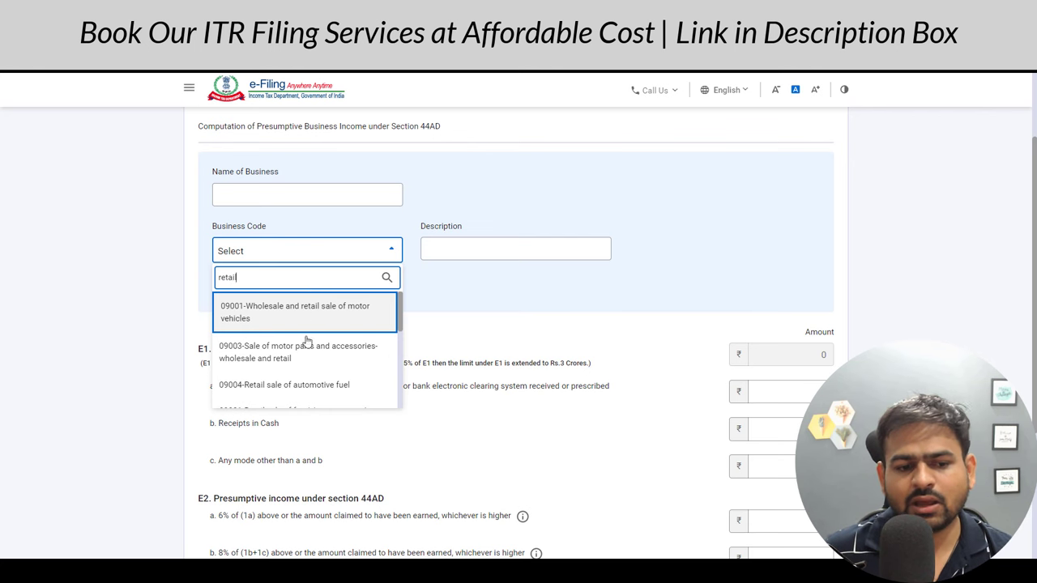
pyautogui.scroll(-4, 308, 344)
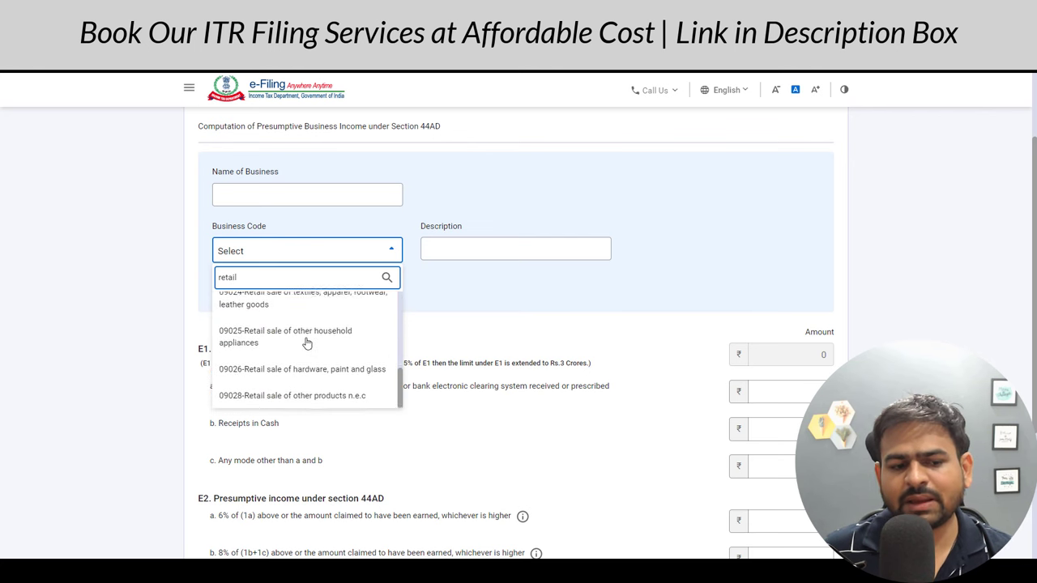
pyautogui.click(292, 397)
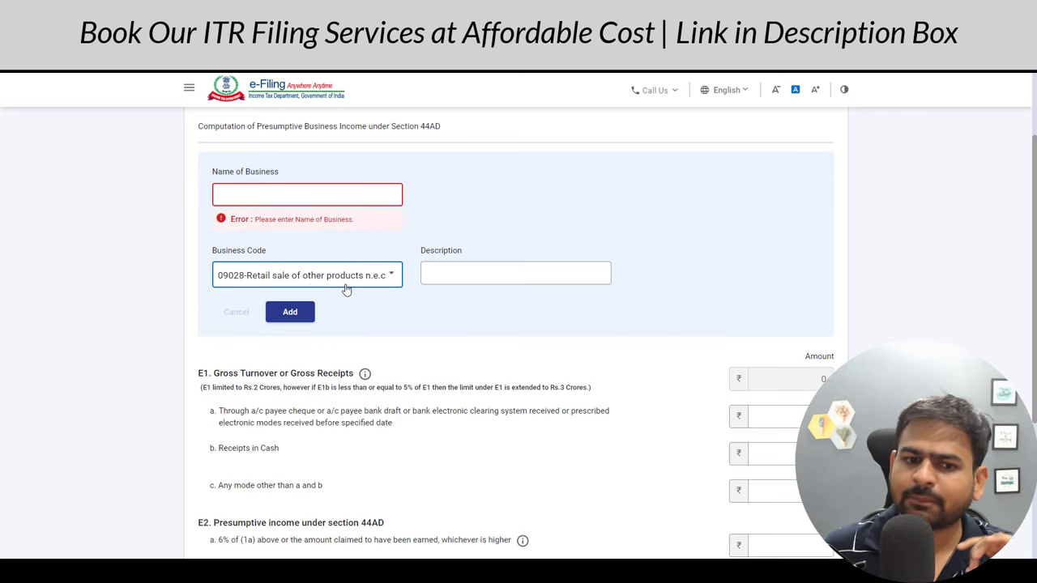
pyautogui.click(454, 280)
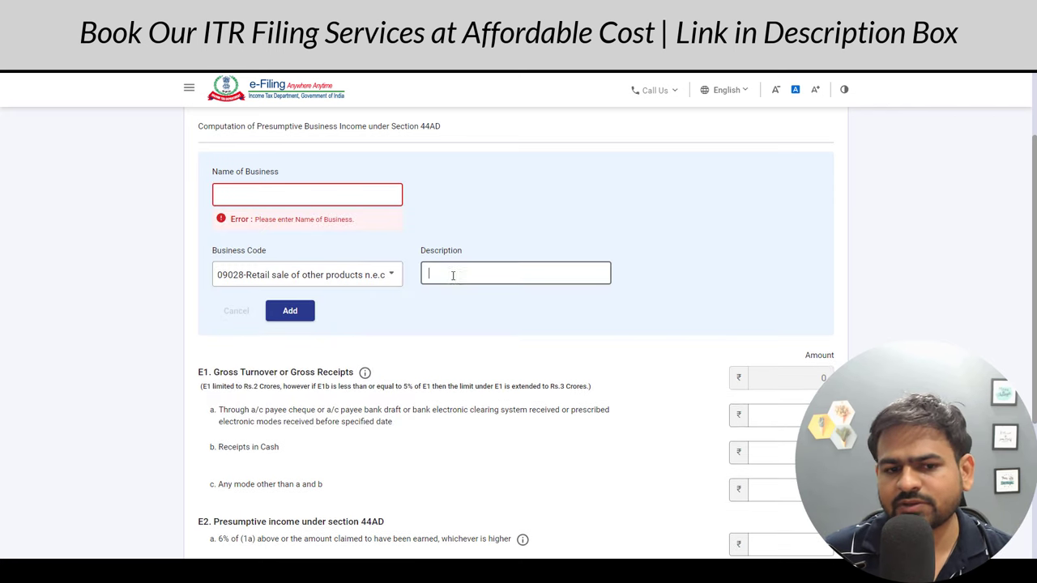
pyautogui.click(320, 196)
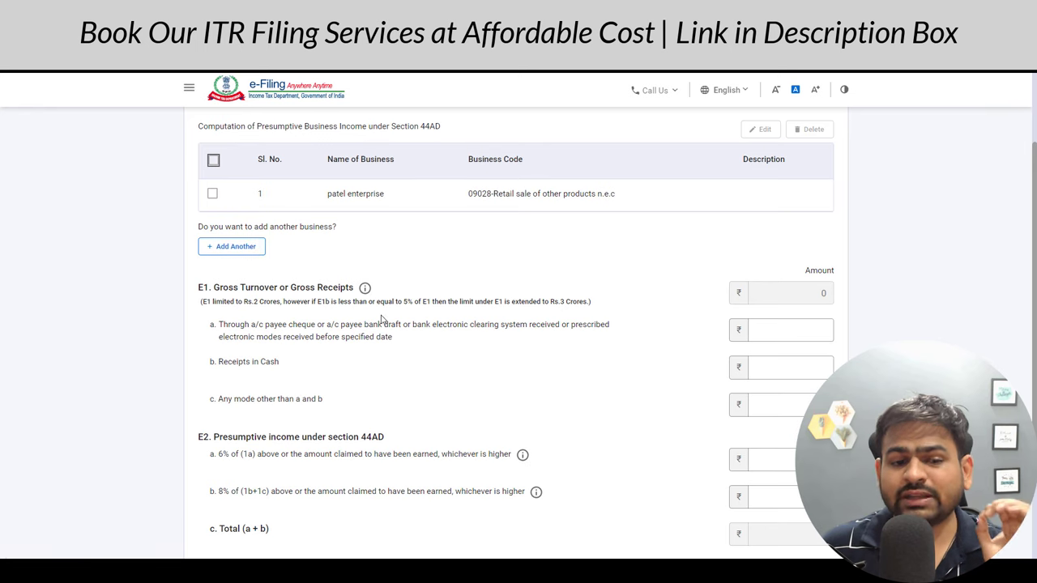
# Enter E1 gross receipts of 8,00,000 through bank or electronic modes and 2,00,000 in cash
pyautogui.scroll(-3, 384, 320)
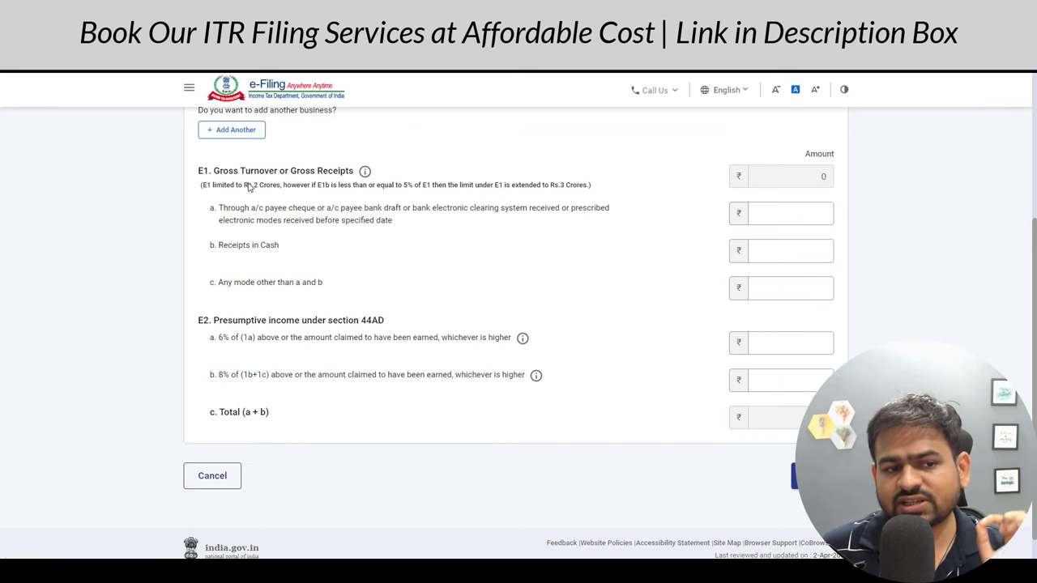
pyautogui.moveTo(244, 184); pyautogui.dragTo(396, 188)
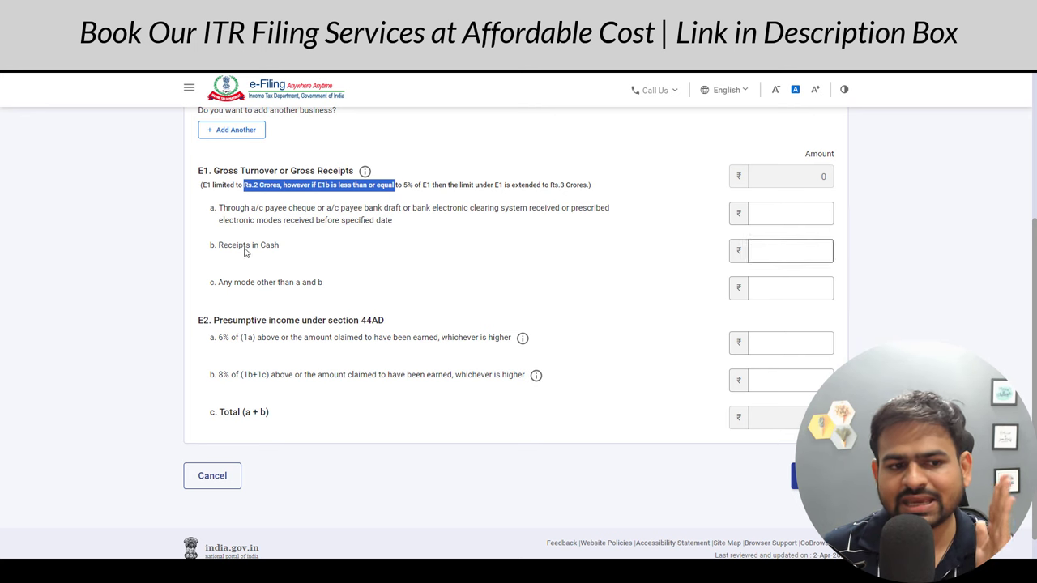
pyautogui.moveTo(243, 245); pyautogui.dragTo(271, 256)
pyautogui.moveTo(294, 220); pyautogui.dragTo(373, 209)
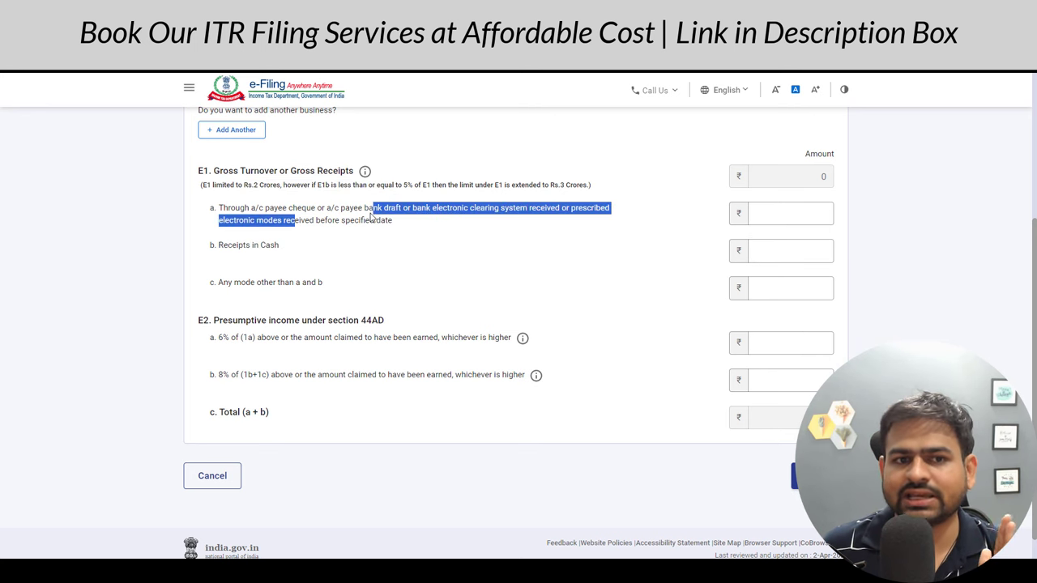
pyautogui.tripleClick(339, 219)
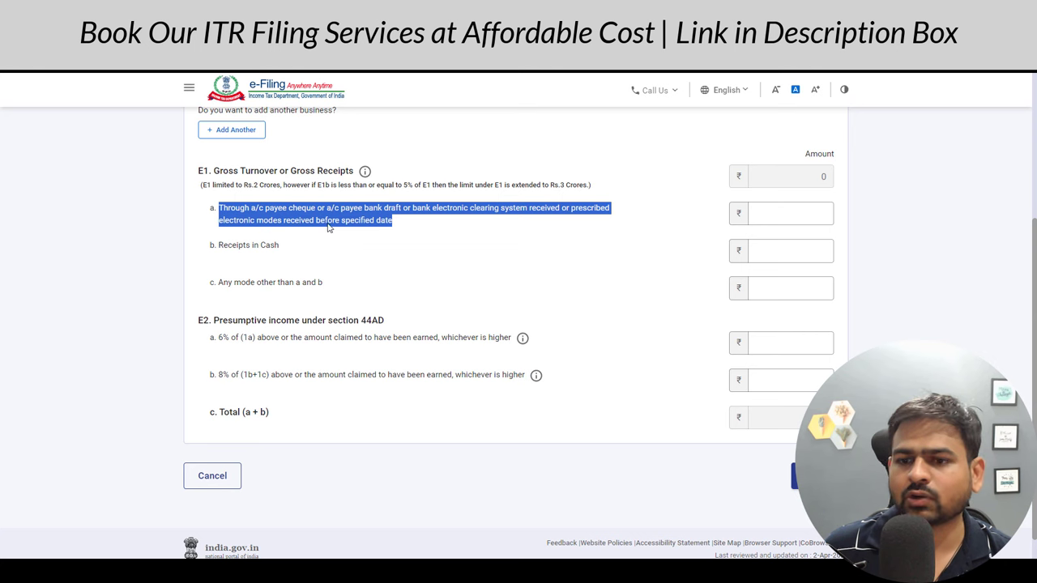
pyautogui.click(794, 214)
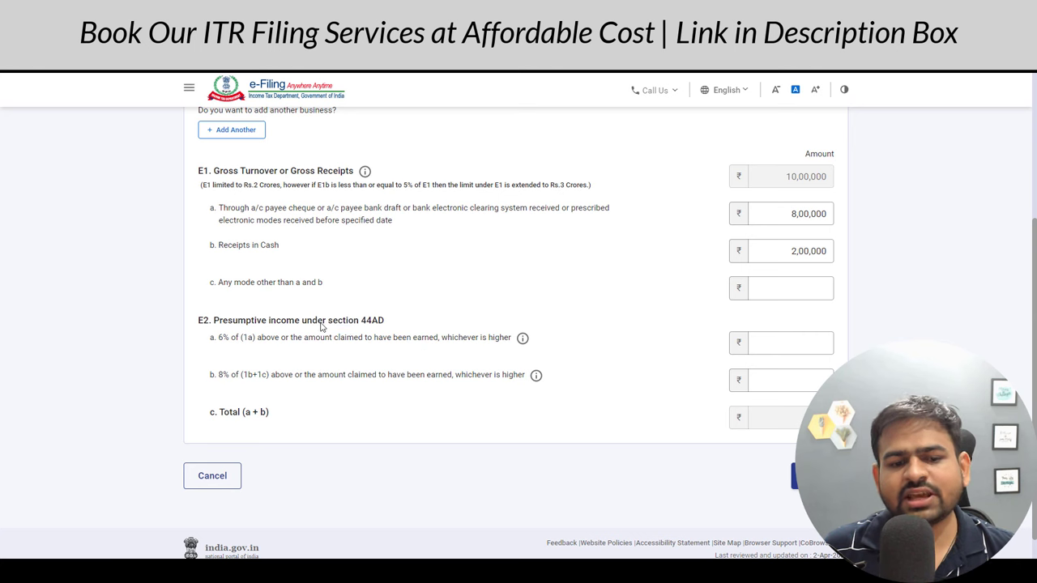
# Enter E2 presumptive income under Section 44AD as 2,00,000 on the 6% line and 1,00,000 on the 8% line
pyautogui.moveTo(322, 323); pyautogui.dragTo(421, 321)
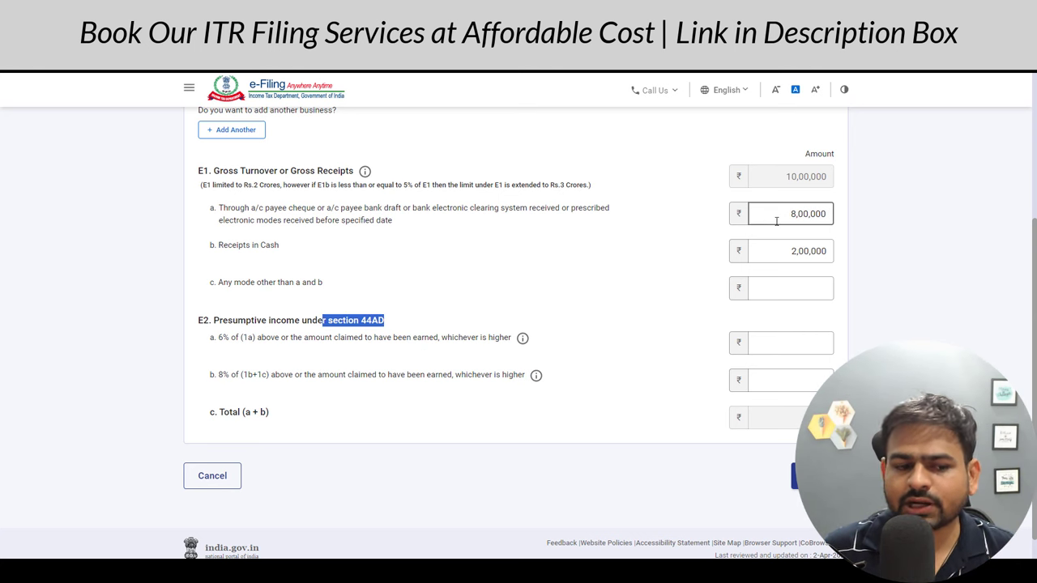
pyautogui.moveTo(343, 350); pyautogui.dragTo(496, 338)
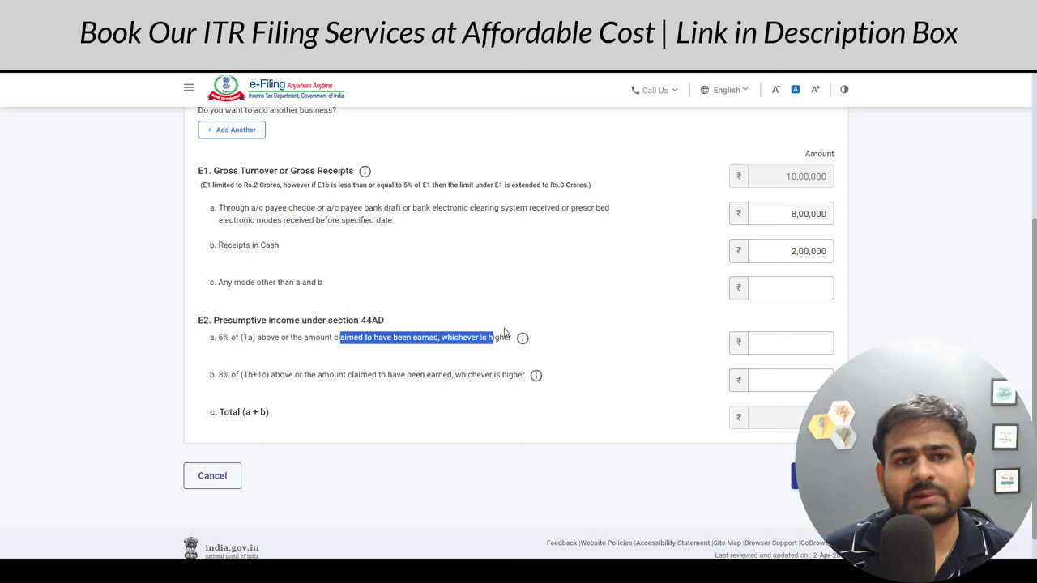
pyautogui.click(792, 350)
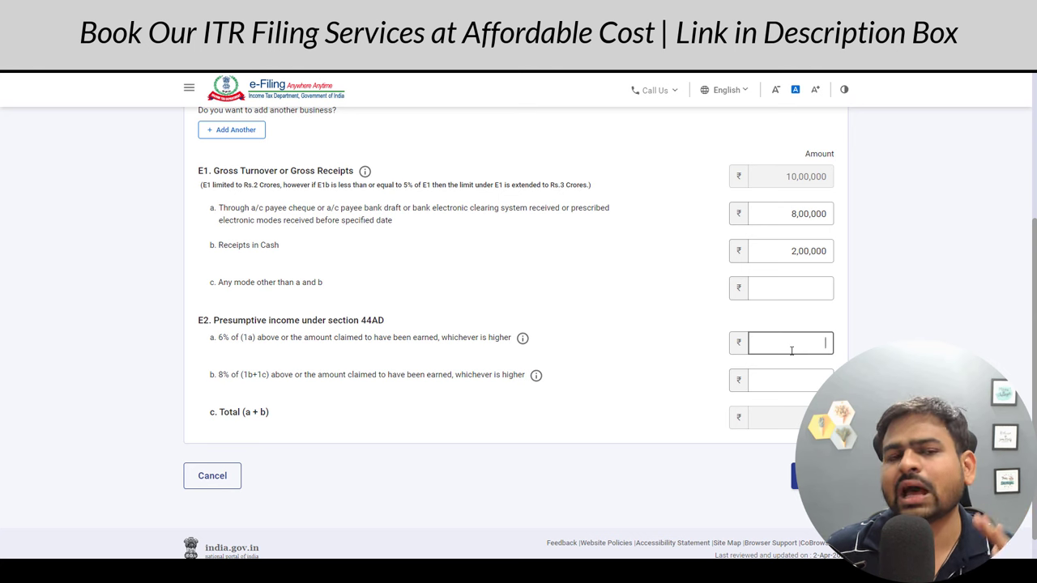
pyautogui.write('200000')
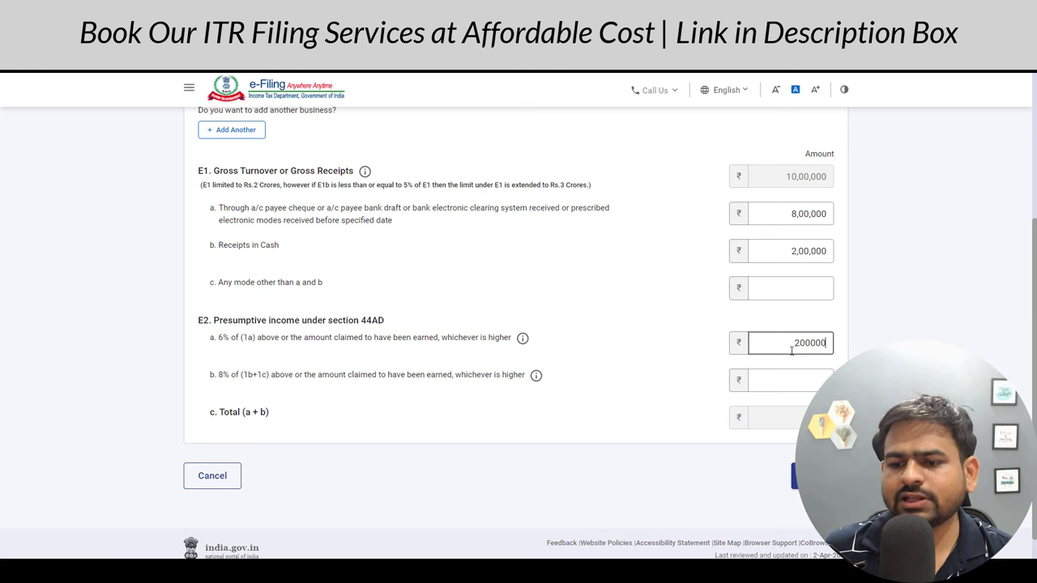
pyautogui.click(786, 385)
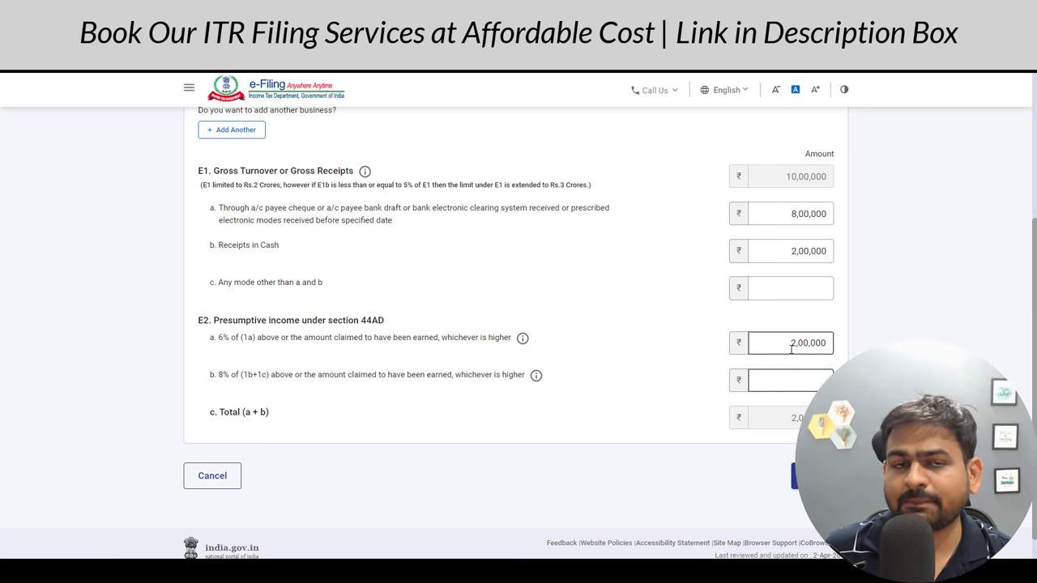
pyautogui.write('1,00,000')
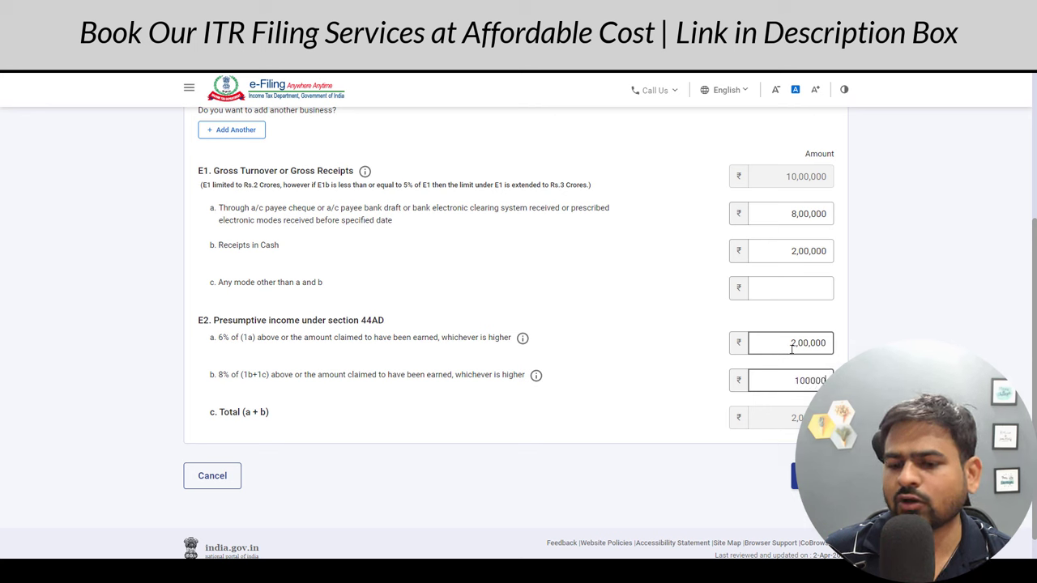
pyautogui.press('Tab')
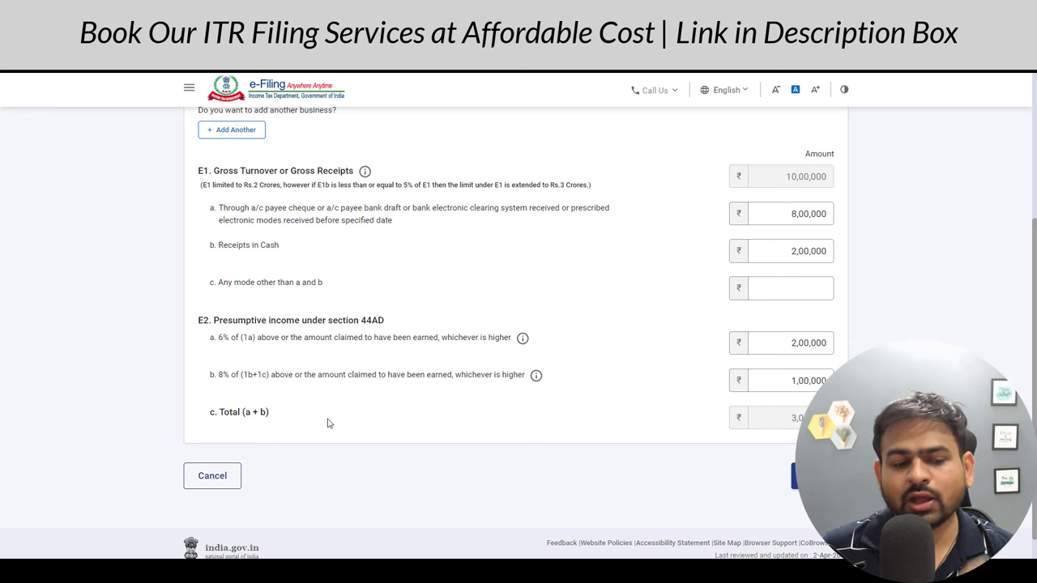
# Confirm the business income entry and open the Profession computation under Section 44ADA
pyautogui.moveTo(213, 381); pyautogui.dragTo(348, 385)
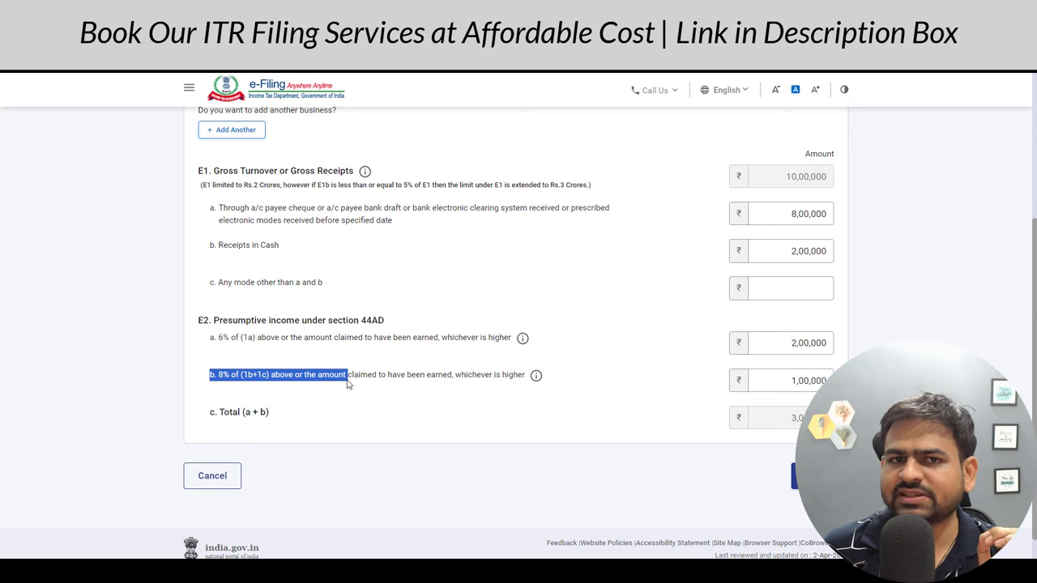
pyautogui.moveTo(236, 338); pyautogui.dragTo(350, 340)
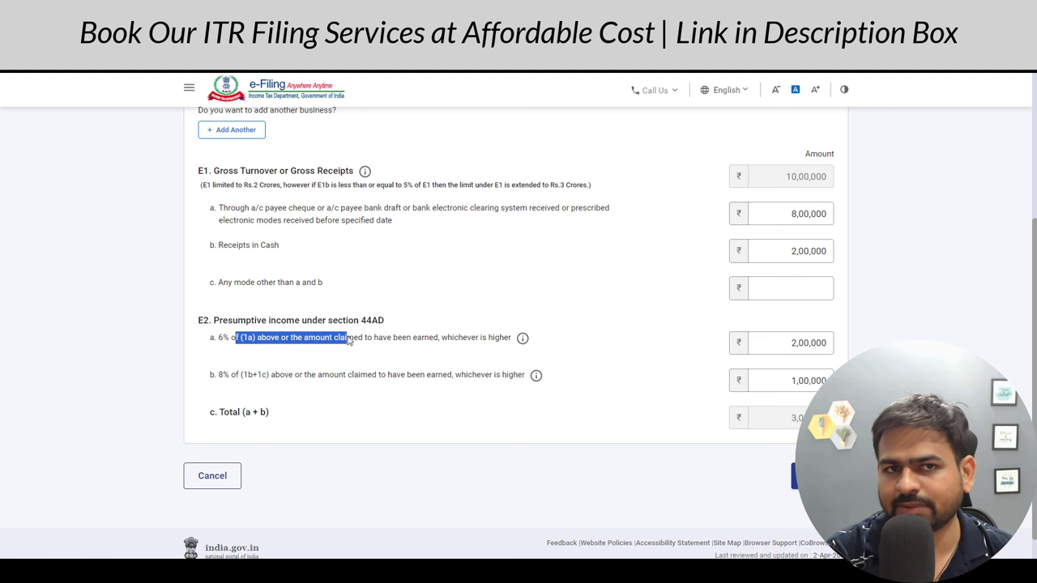
pyautogui.scroll(4, 243, 247)
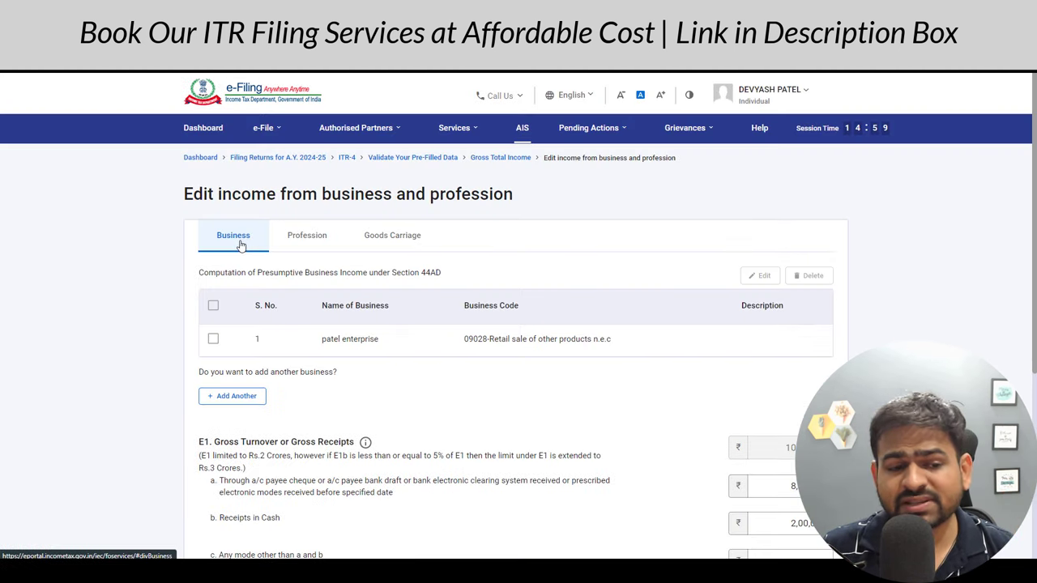
pyautogui.click(296, 241)
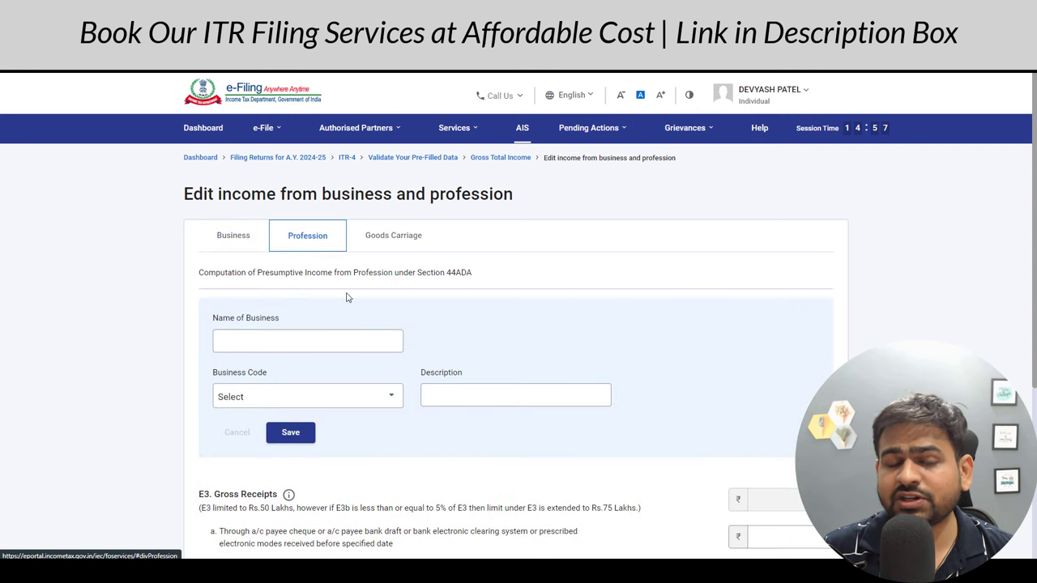
# Add the freelancer profession's business name under Section 44ADA with business code 14001-Software development and save it
pyautogui.scroll(-2, 346, 298)
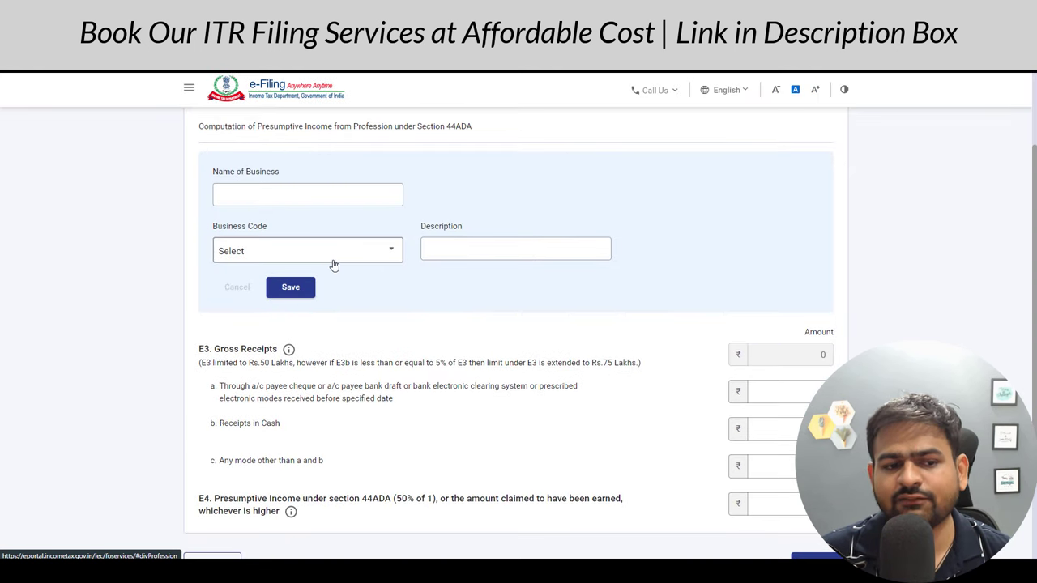
pyautogui.click(333, 253)
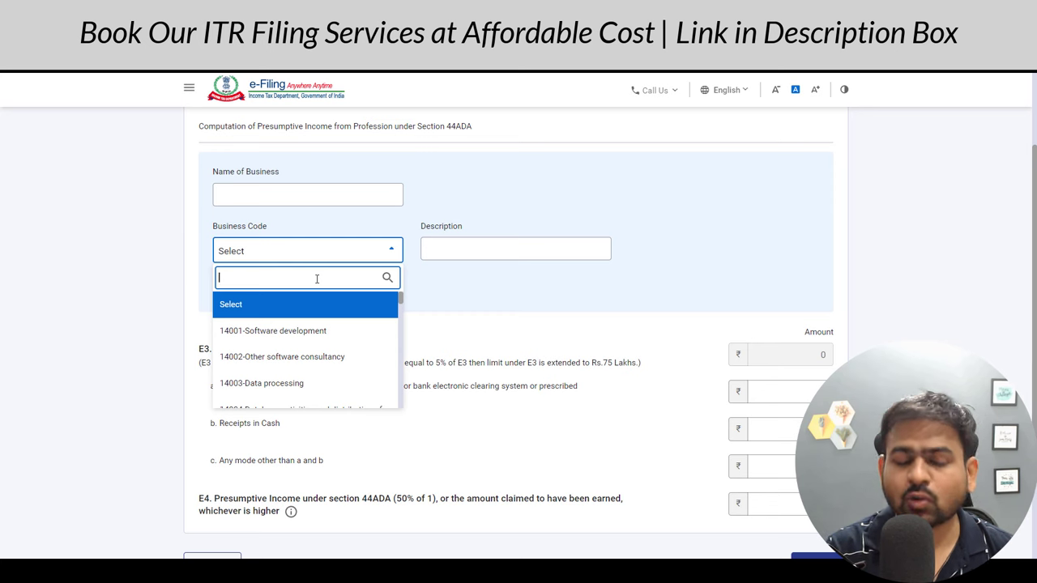
pyautogui.write('soft')
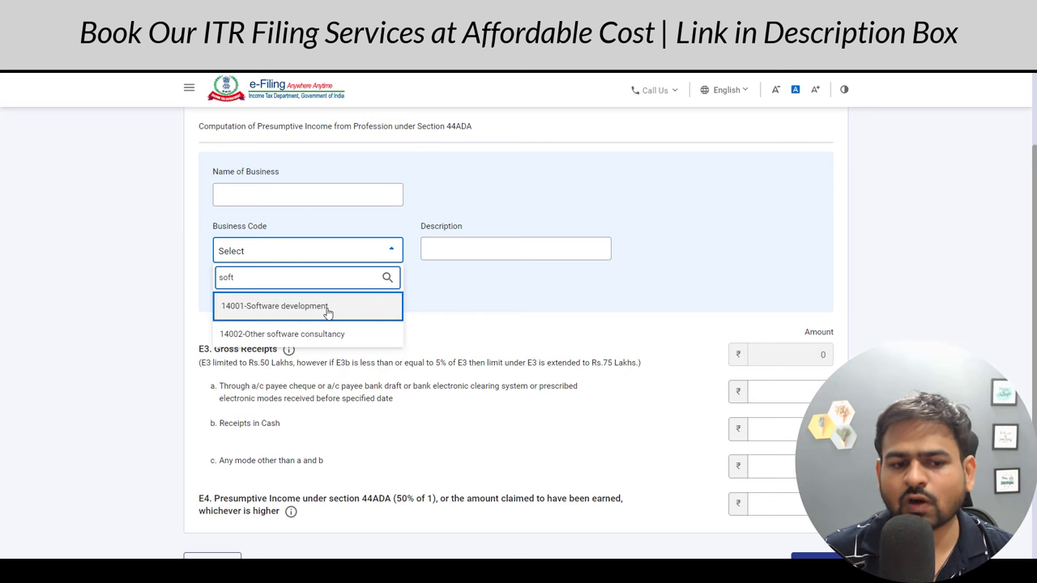
pyautogui.click(327, 308)
pyautogui.click(440, 250)
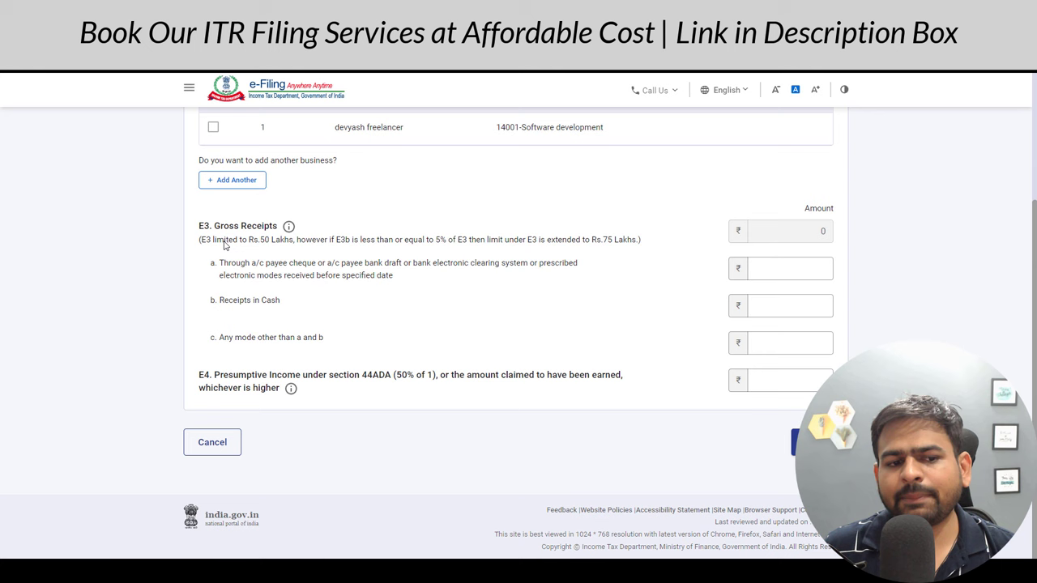
# Enter E3 gross receipts of 6,00,000 through bank or electronic modes and E4 presumptive income of 3,00,000, then confirm the entry
pyautogui.tripleClick(397, 253)
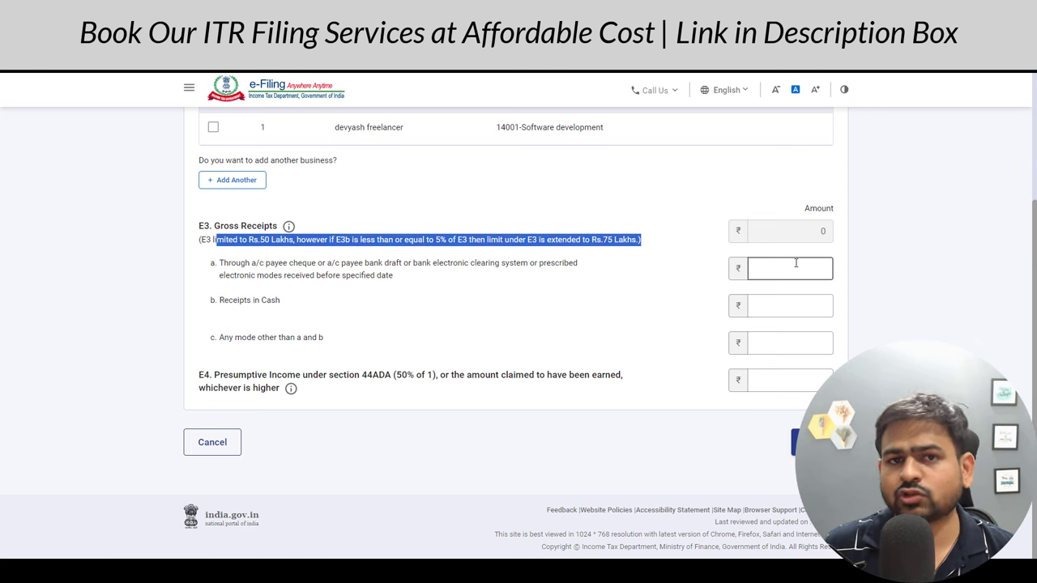
pyautogui.click(796, 262)
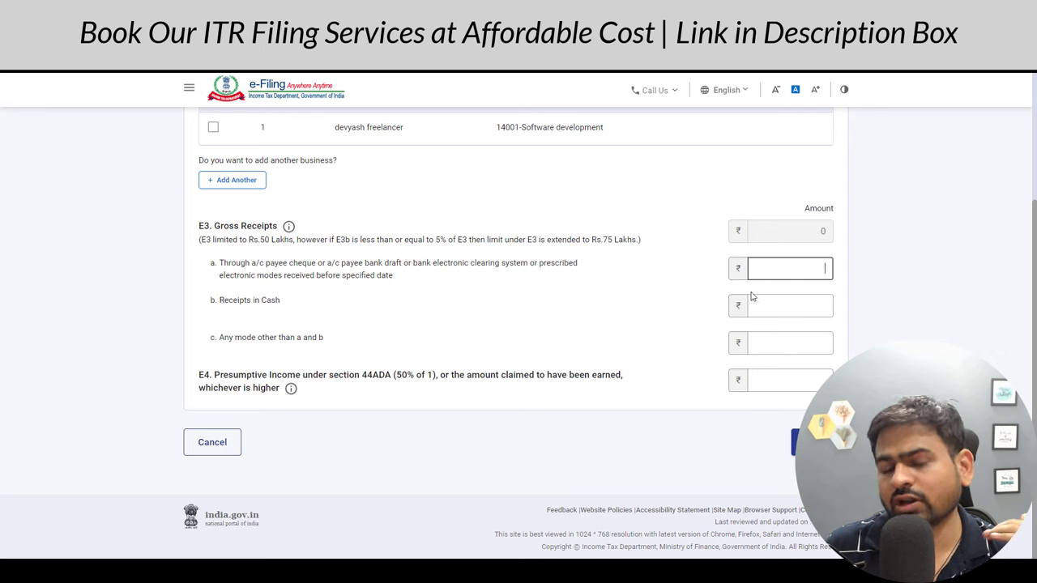
pyautogui.click(751, 306)
pyautogui.click(777, 278)
pyautogui.write('600000')
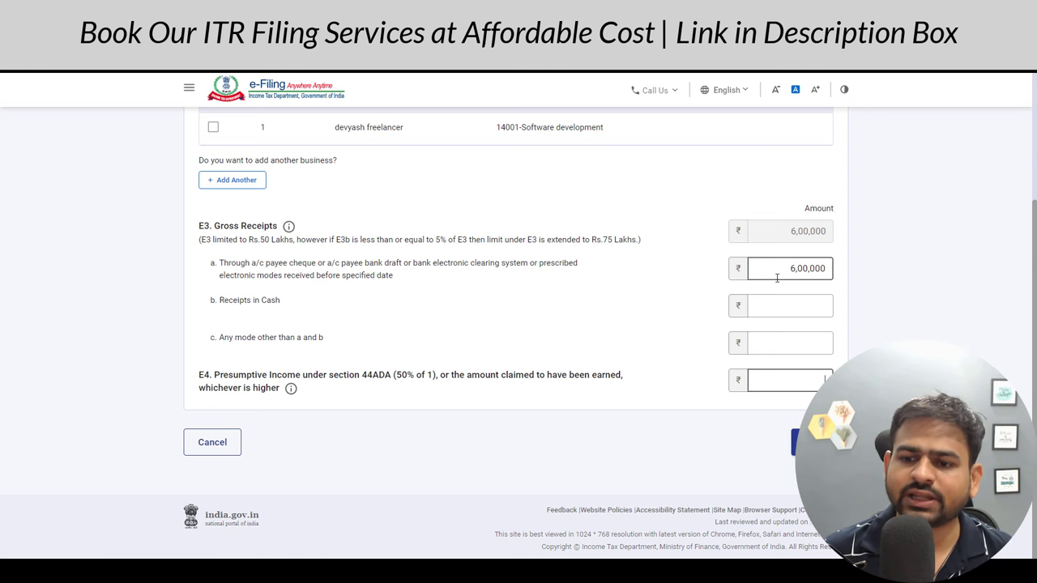
pyautogui.doubleClick(777, 278)
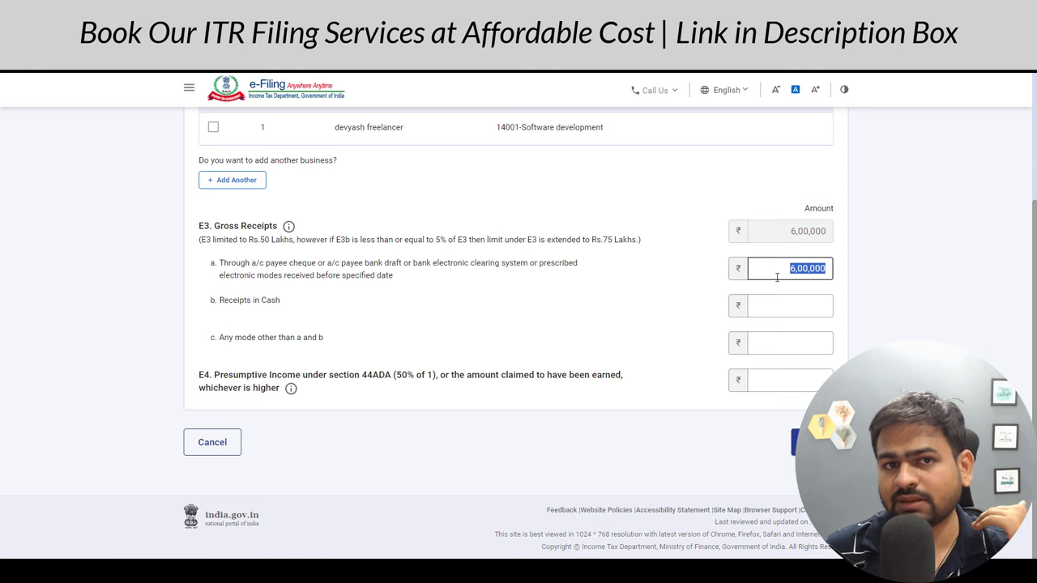
pyautogui.click(789, 388)
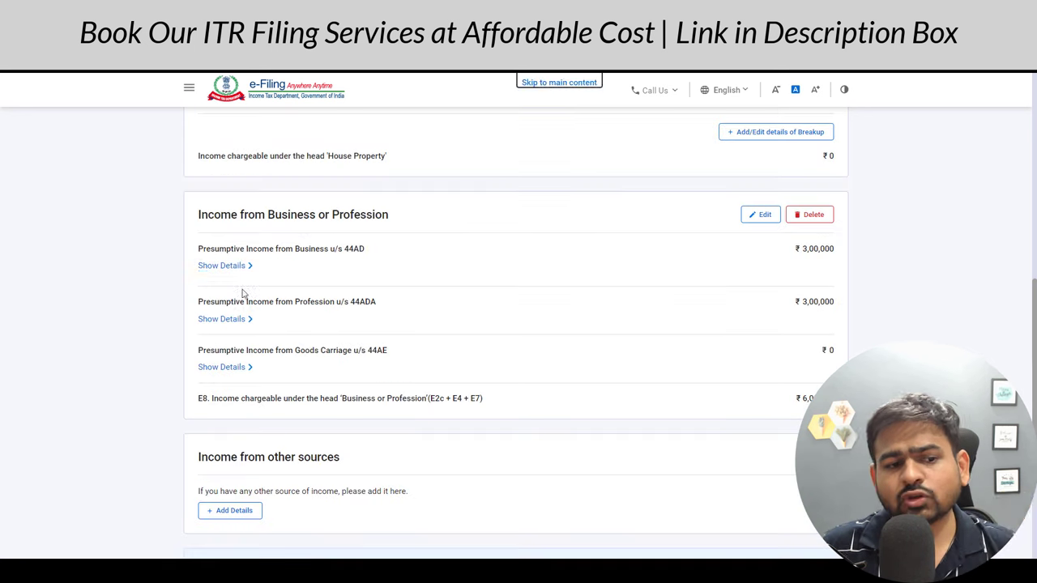
# Review the details of the presumptive business income under Section 44AD and the professional income under Section 44ADA
pyautogui.click(230, 270)
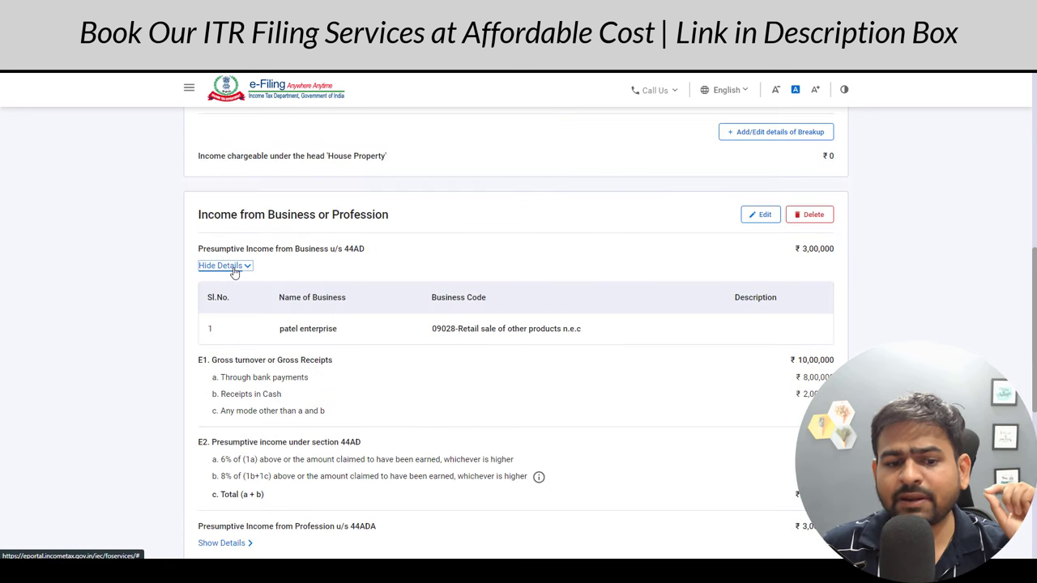
pyautogui.click(231, 267)
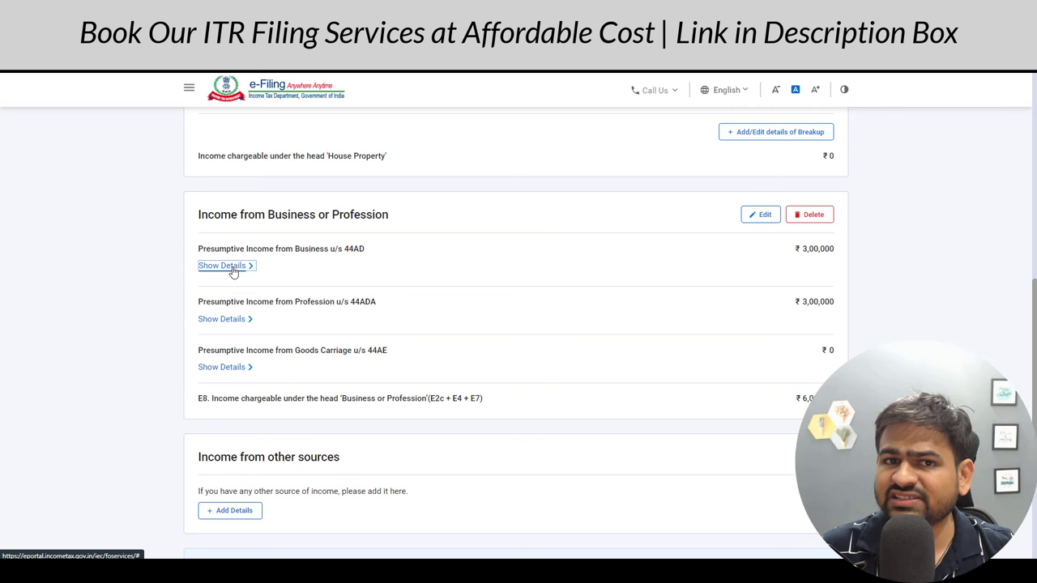
pyautogui.click(232, 320)
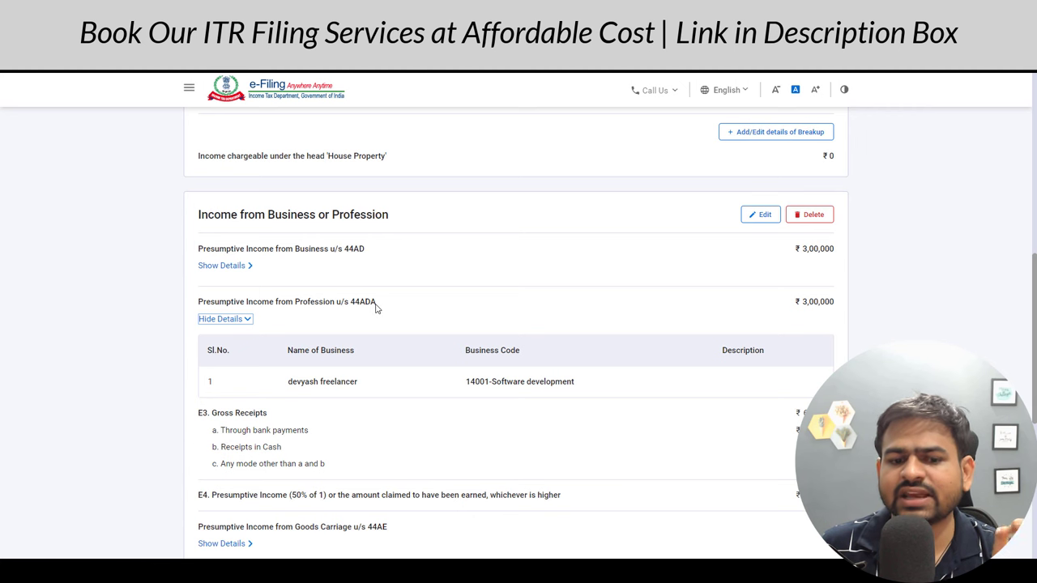
pyautogui.click(235, 321)
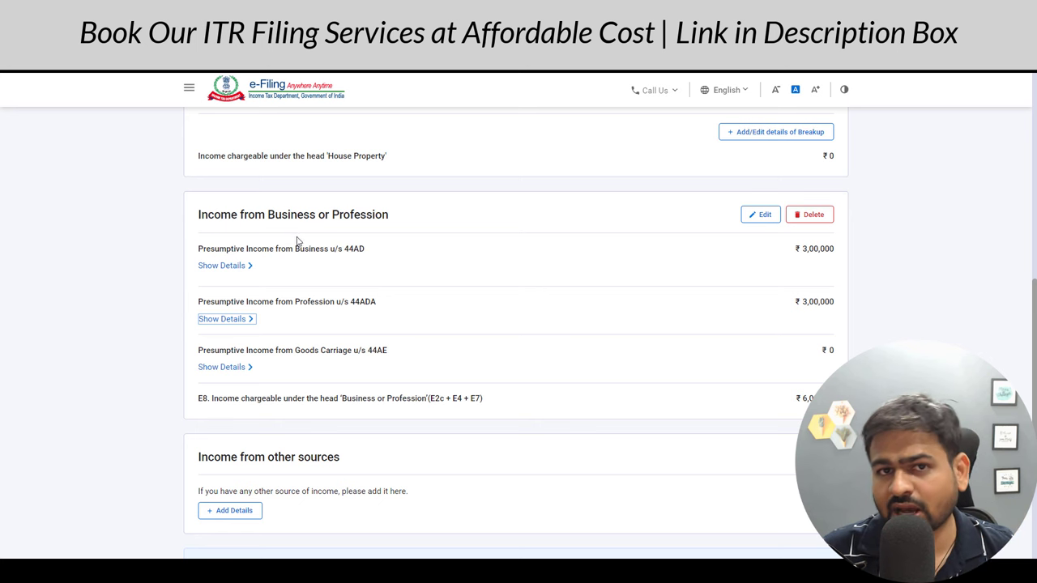
# Add income from other sources, answering Yes to savings bank interest and entering 50,000
pyautogui.scroll(-3, 445, 289)
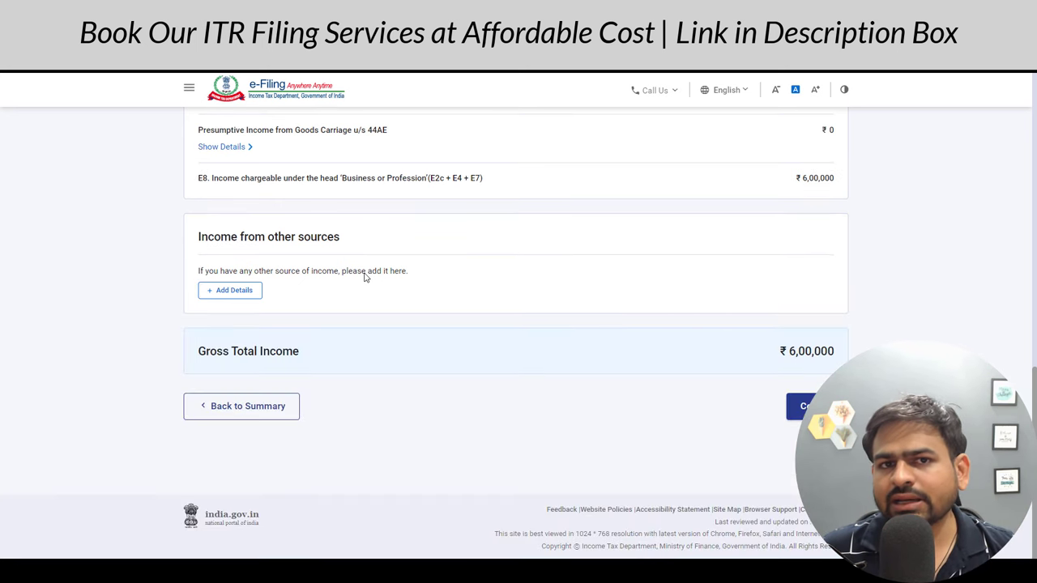
pyautogui.moveTo(201, 237); pyautogui.dragTo(320, 248)
pyautogui.click(205, 293)
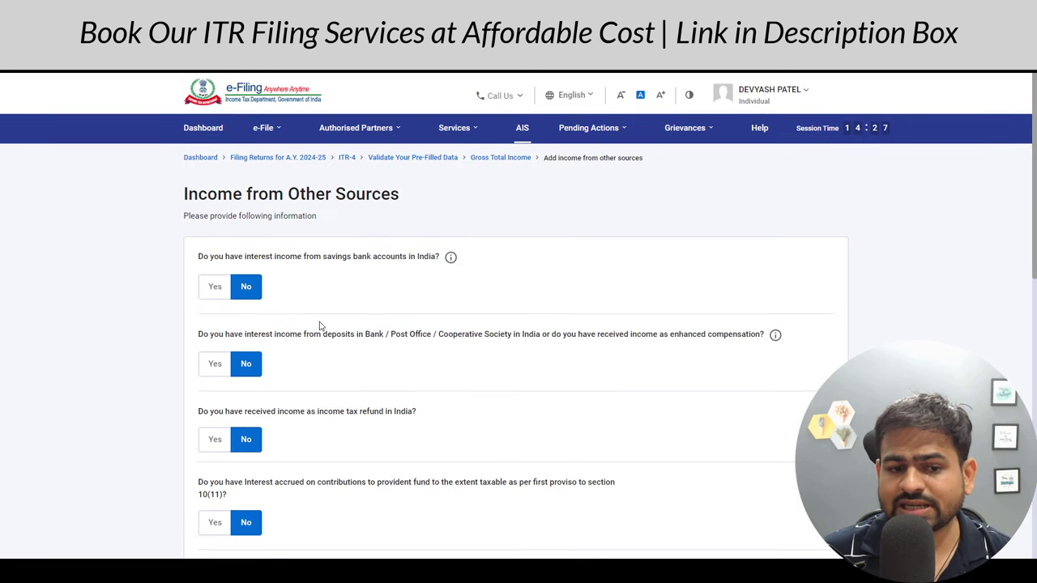
pyautogui.click(215, 288)
pyautogui.click(265, 332)
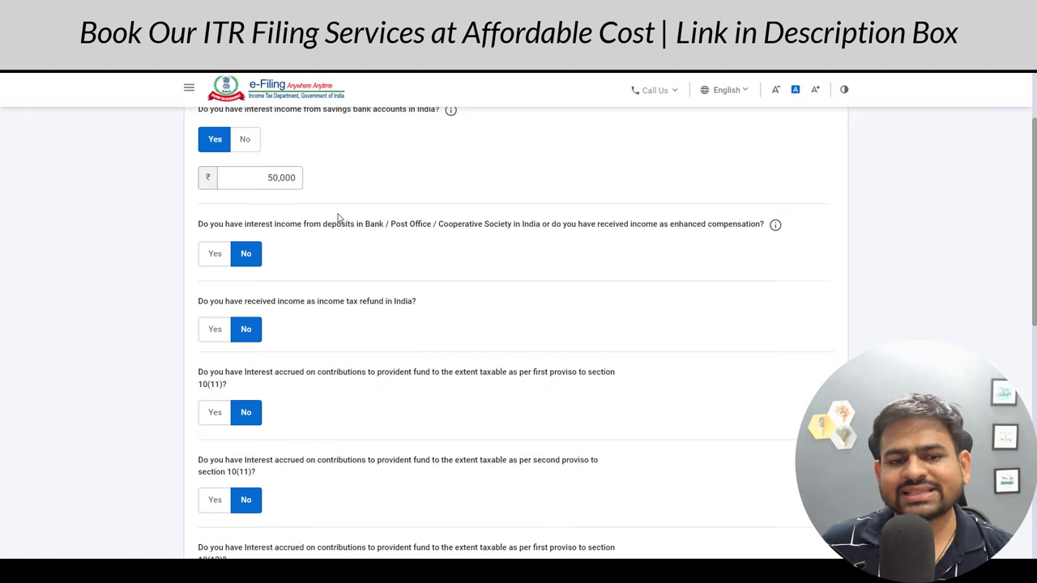
# Read the remaining other-sources questions, including deposit interest, provident fund interest and family pension
pyautogui.moveTo(328, 224); pyautogui.dragTo(521, 233)
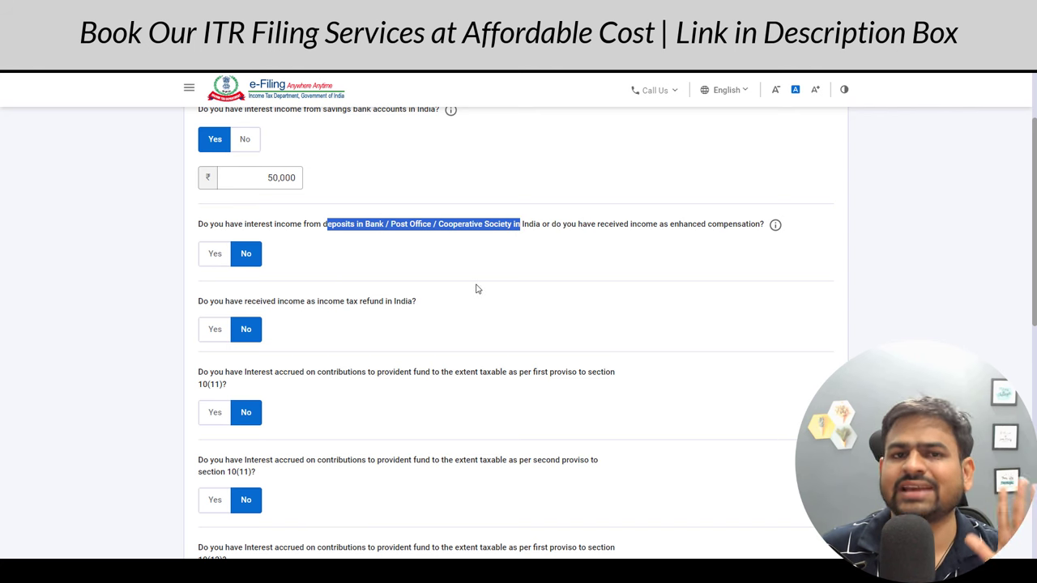
pyautogui.scroll(-5, 474, 300)
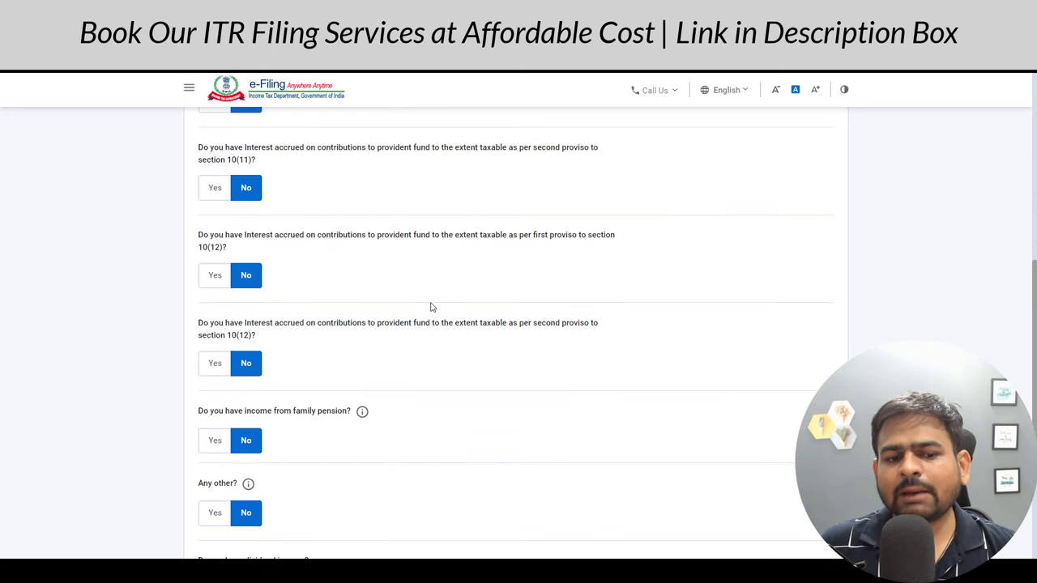
pyautogui.moveTo(252, 297); pyautogui.dragTo(318, 305)
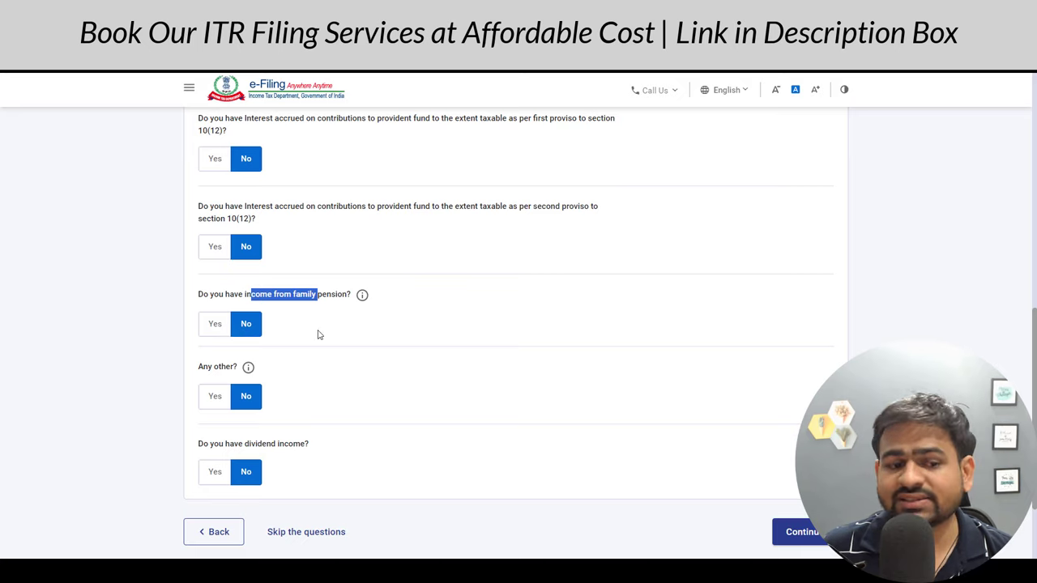
pyautogui.scroll(-2, 317, 335)
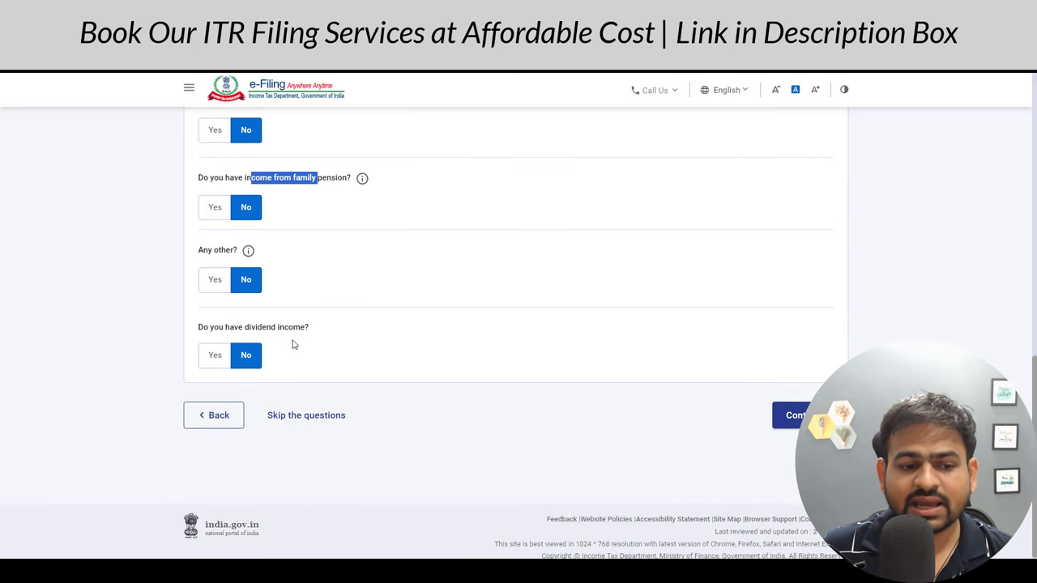
pyautogui.click(216, 355)
pyautogui.click(260, 395)
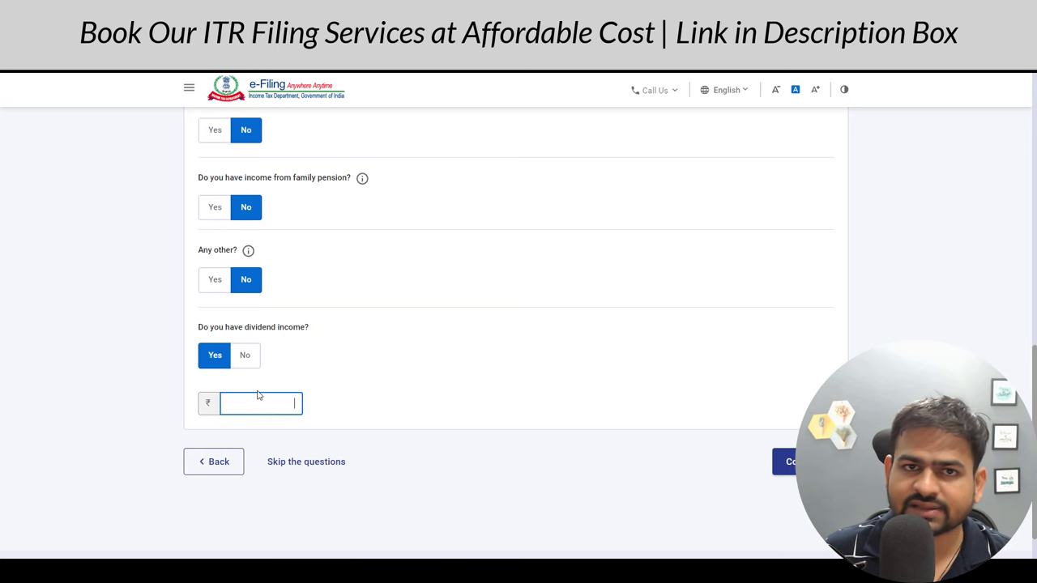
pyautogui.click(244, 355)
# Answer Yes to any other income, look at its amount and description fields, and return to the income source summary
pyautogui.click(221, 291)
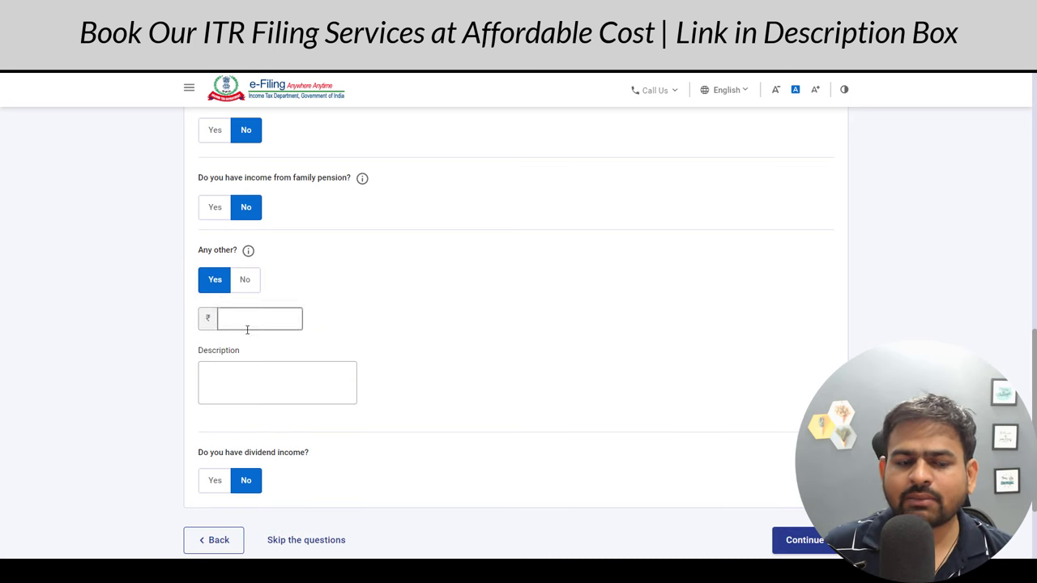
pyautogui.click(252, 361)
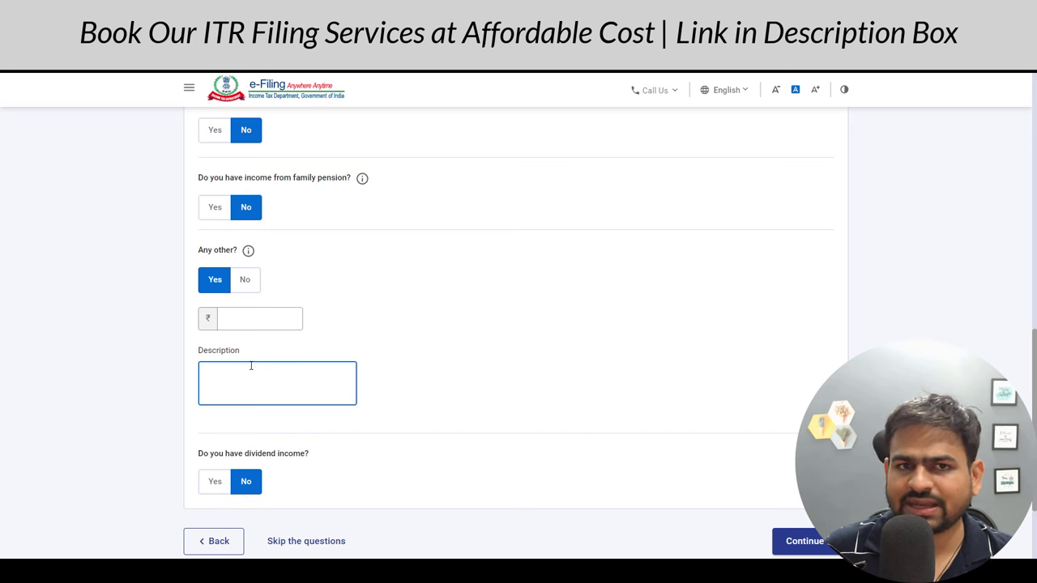
pyautogui.click(257, 324)
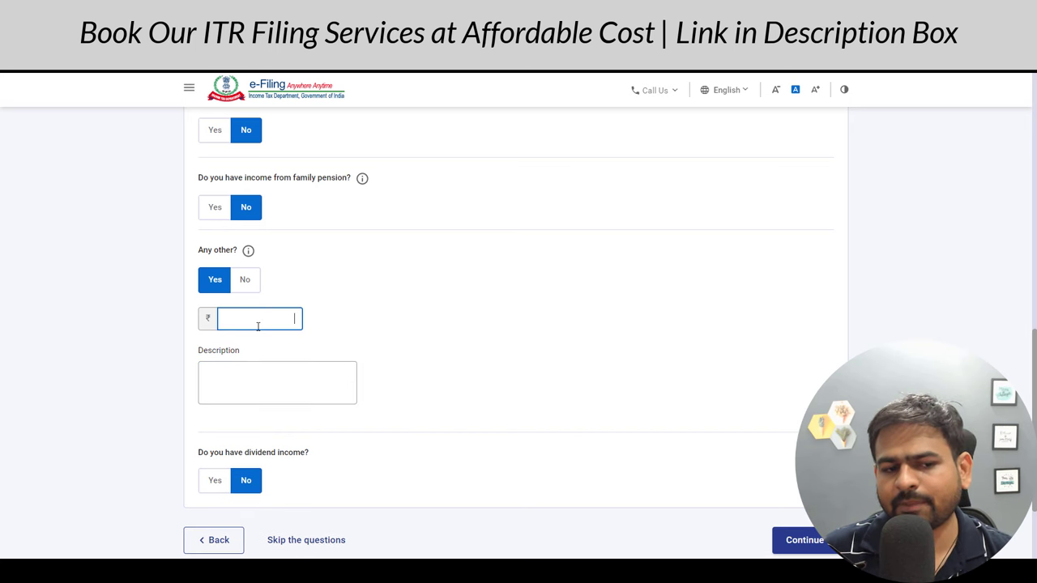
pyautogui.click(256, 376)
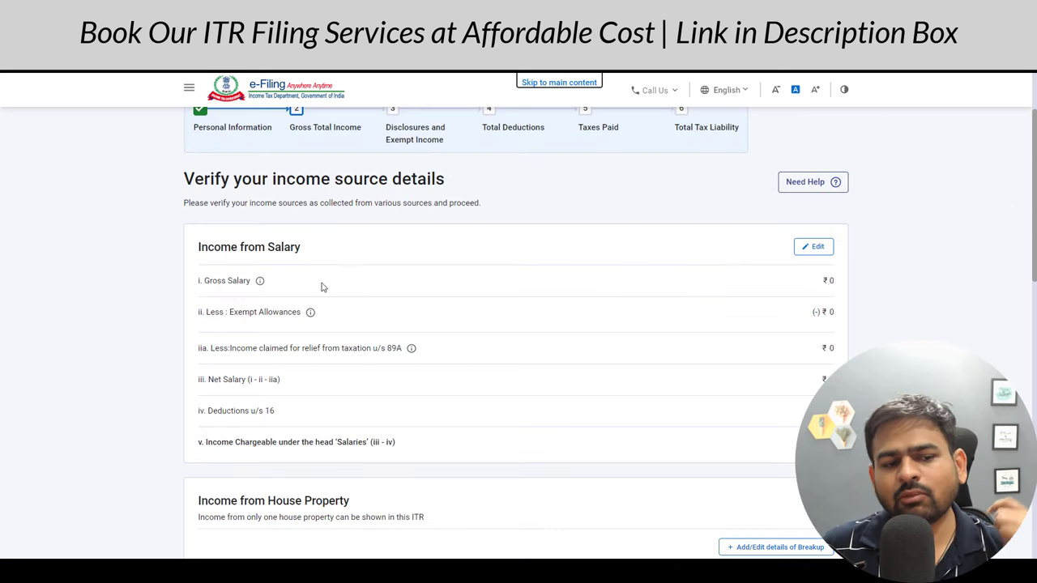
# Open the salary income for editing and examine the gross salary components, including salary as per section 17(1)
pyautogui.moveTo(222, 246); pyautogui.dragTo(290, 256)
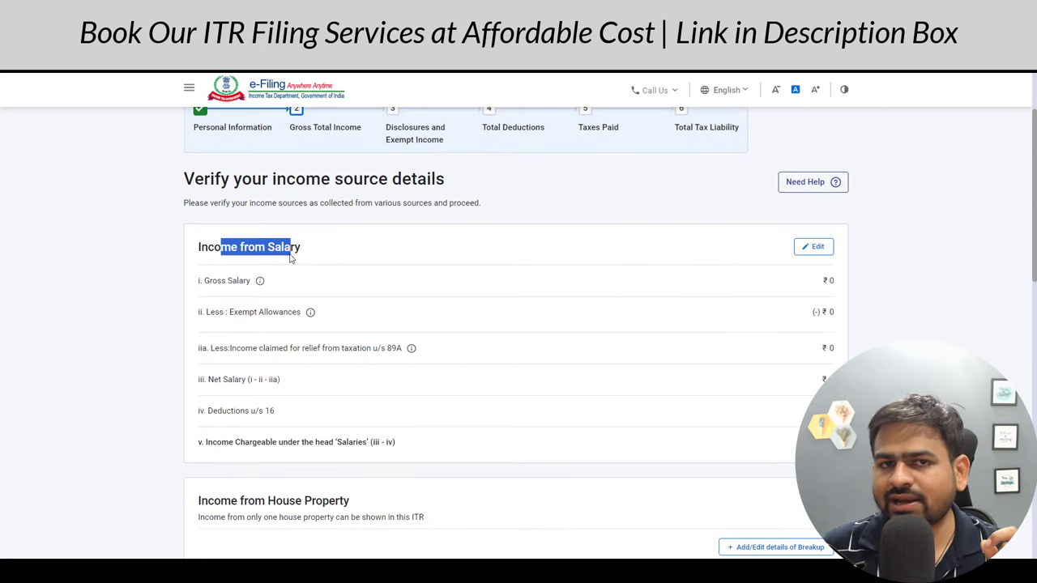
pyautogui.click(816, 248)
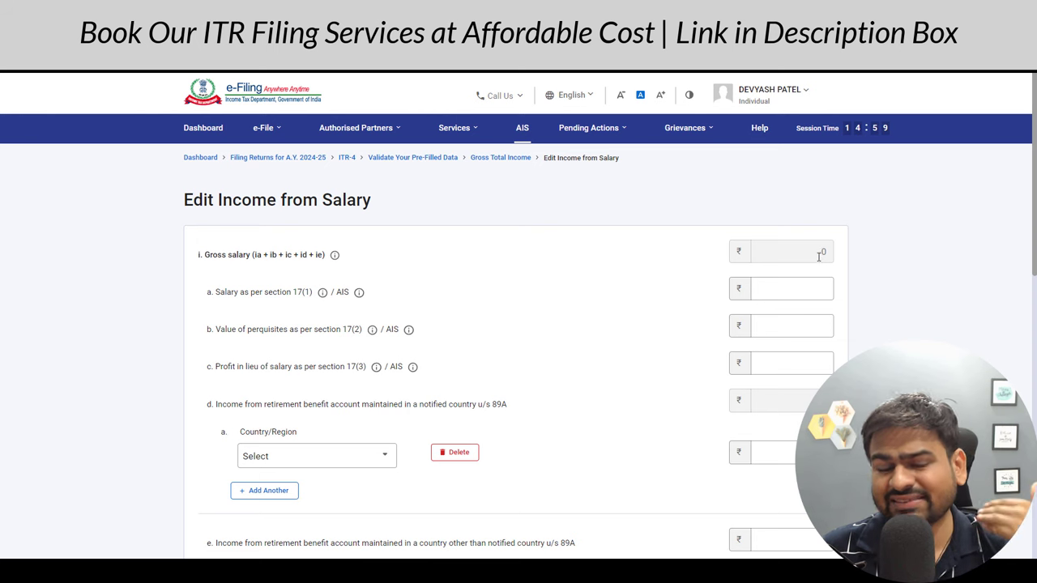
pyautogui.scroll(-2, 586, 322)
pyautogui.scroll(2, 585, 328)
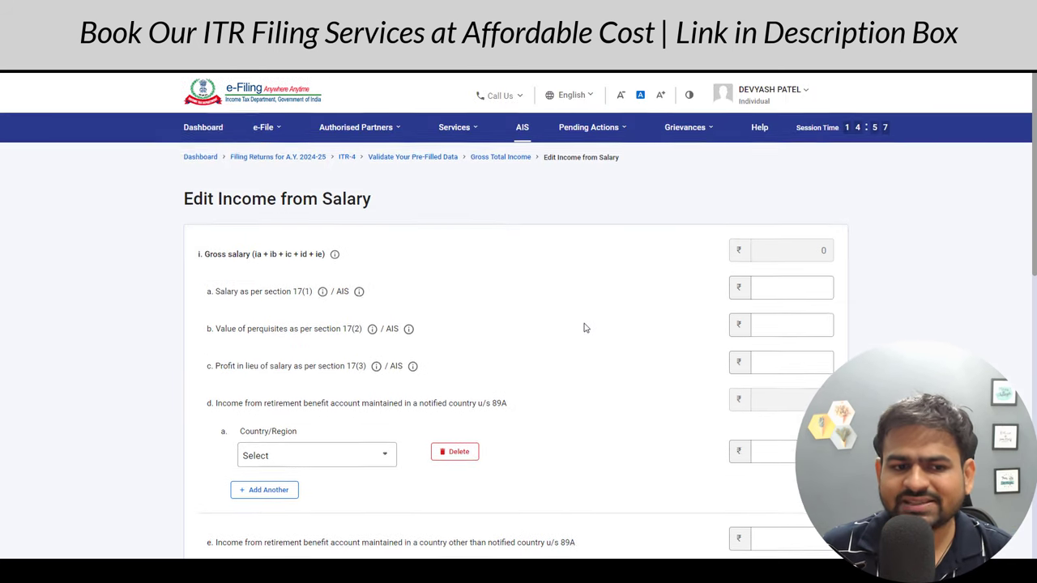
pyautogui.moveTo(205, 293); pyautogui.dragTo(298, 293)
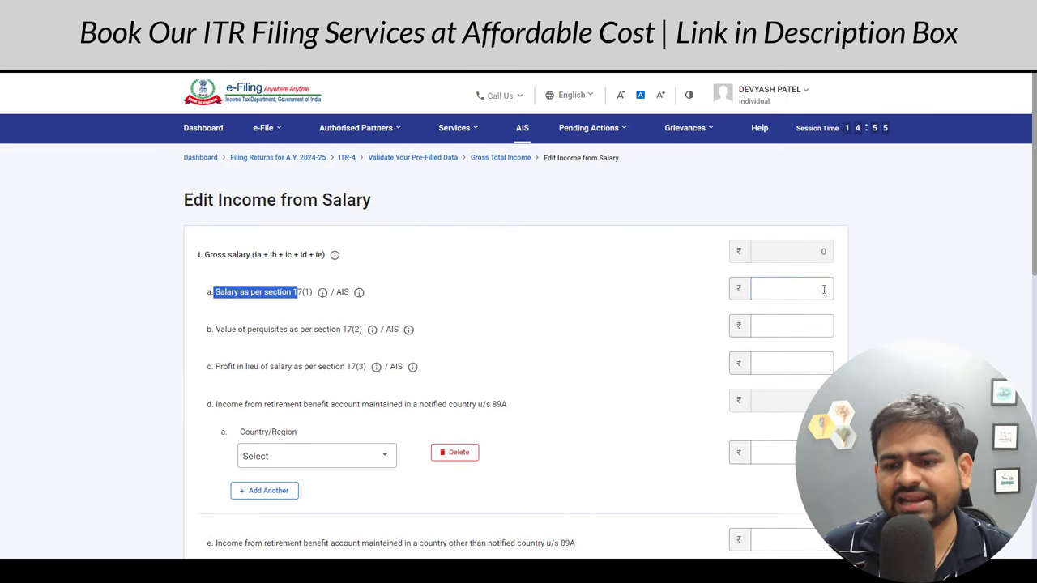
pyautogui.click(824, 290)
pyautogui.click(878, 295)
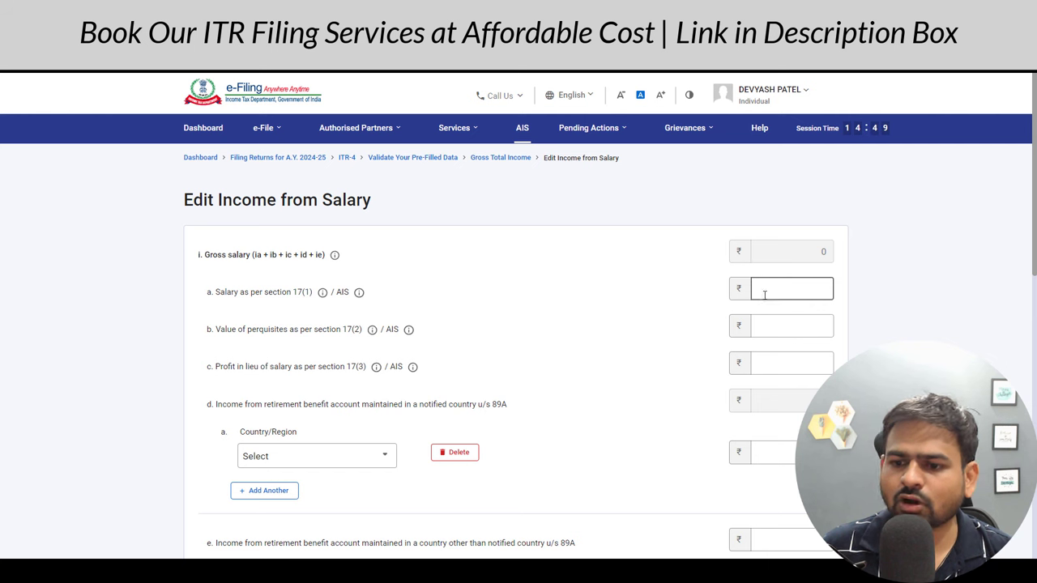
# Examine the exempt allowance options and the section 16 deductions, including standard deduction and professional tax
pyautogui.scroll(-5, 623, 293)
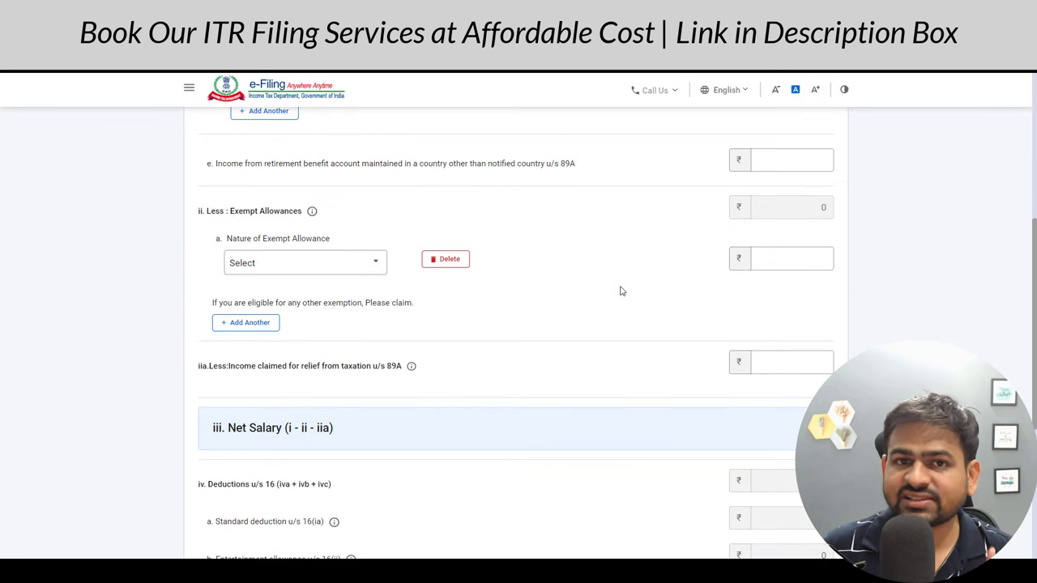
pyautogui.click(340, 267)
pyautogui.scroll(-5, 300, 359)
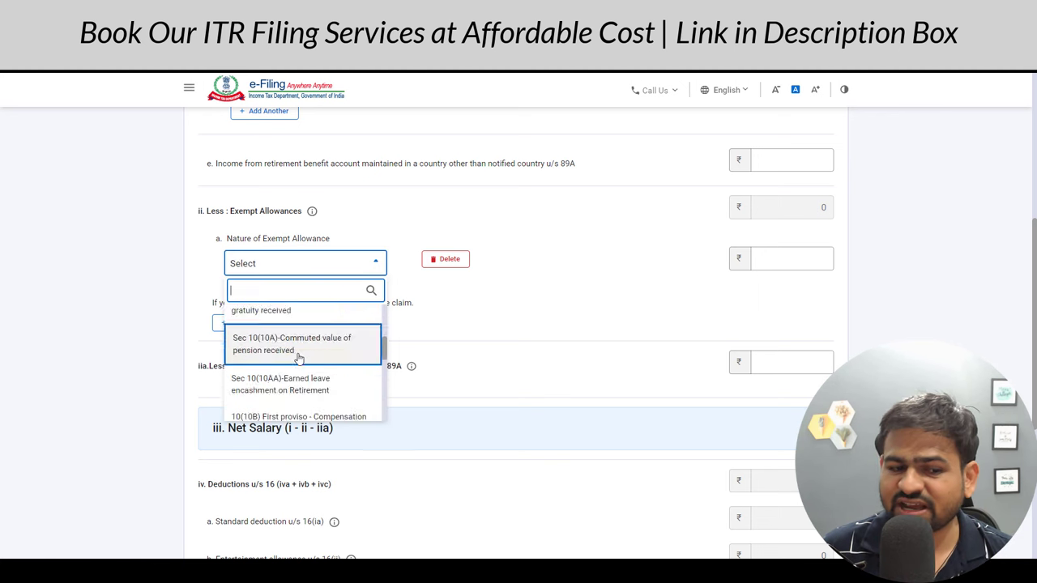
pyautogui.click(444, 328)
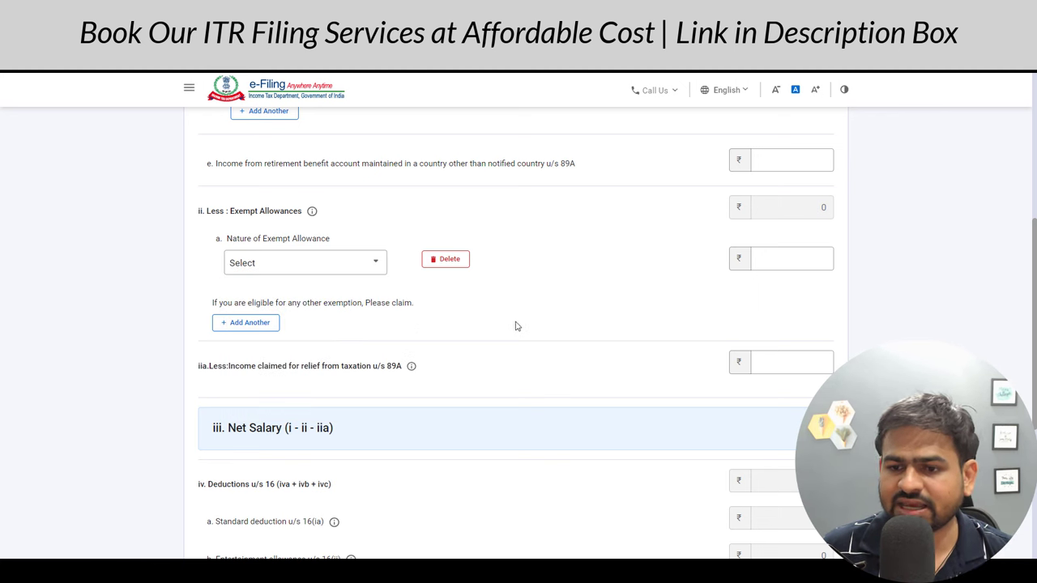
pyautogui.scroll(-3, 533, 327)
pyautogui.moveTo(253, 298); pyautogui.dragTo(344, 294)
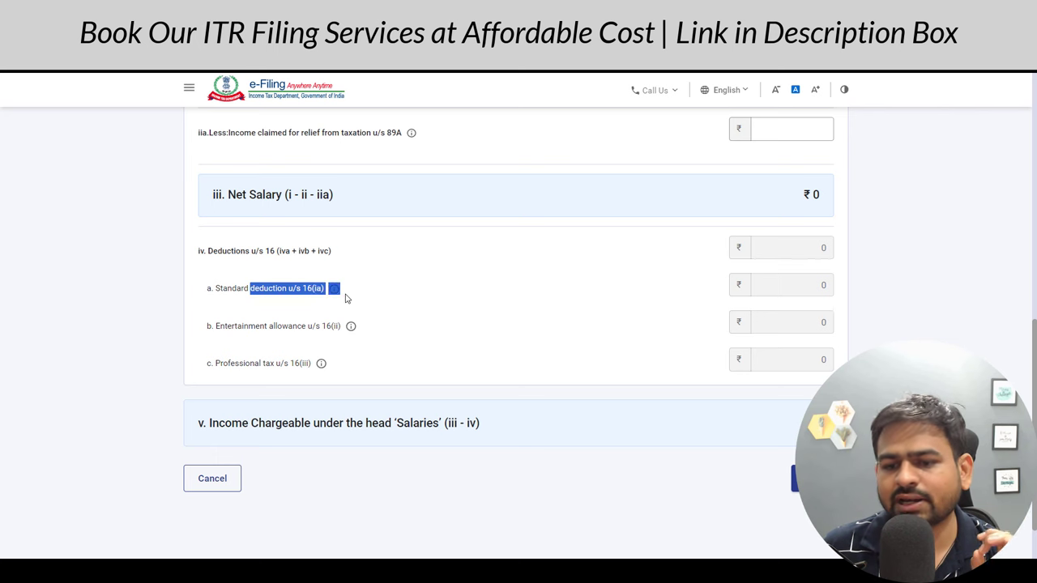
pyautogui.moveTo(244, 368); pyautogui.dragTo(341, 367)
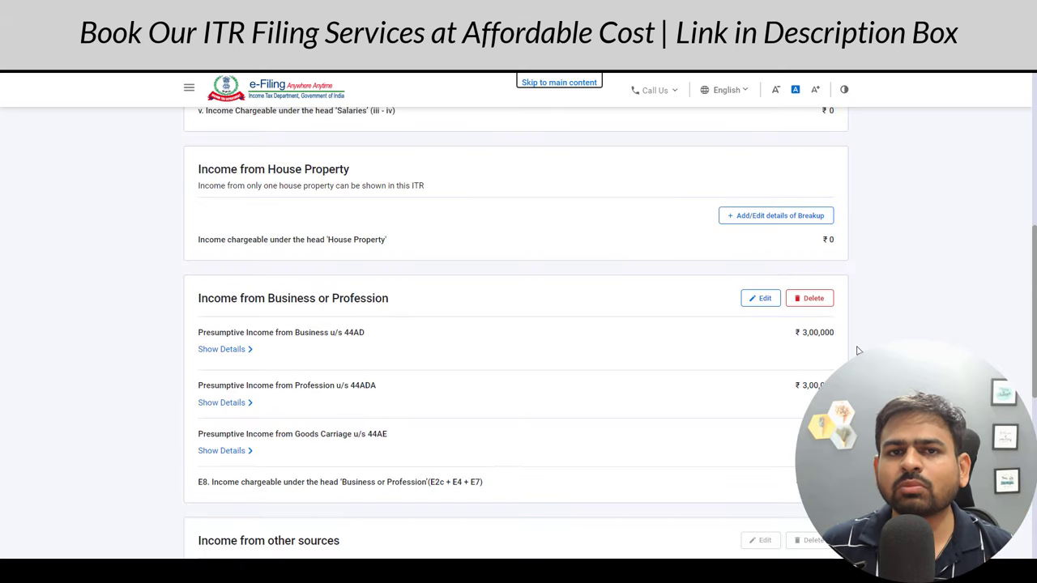
# Open the breakup details for income from house property and set the type of house property to Self Occupied
pyautogui.moveTo(231, 173); pyautogui.dragTo(354, 176)
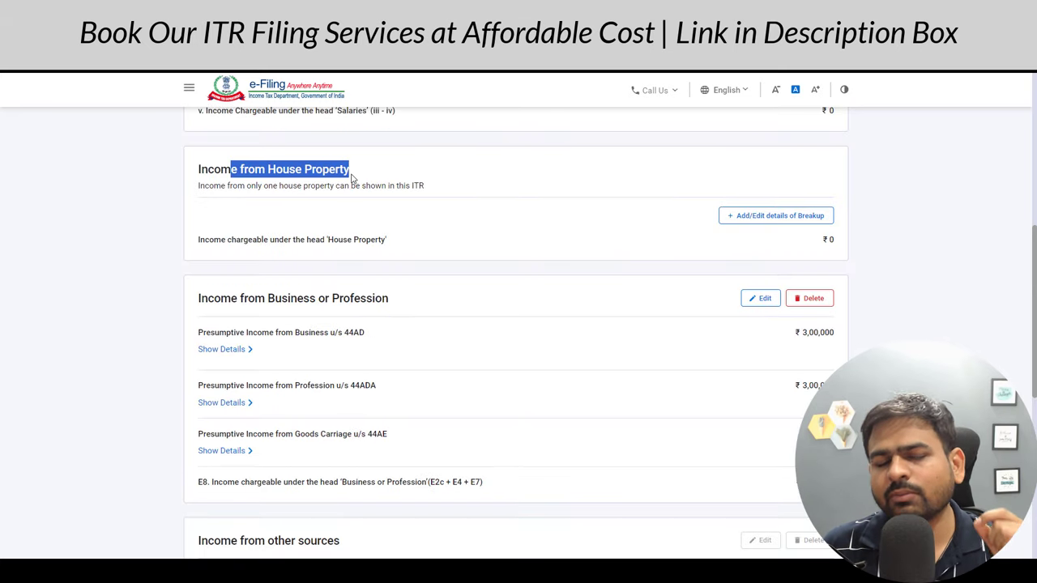
pyautogui.click(798, 217)
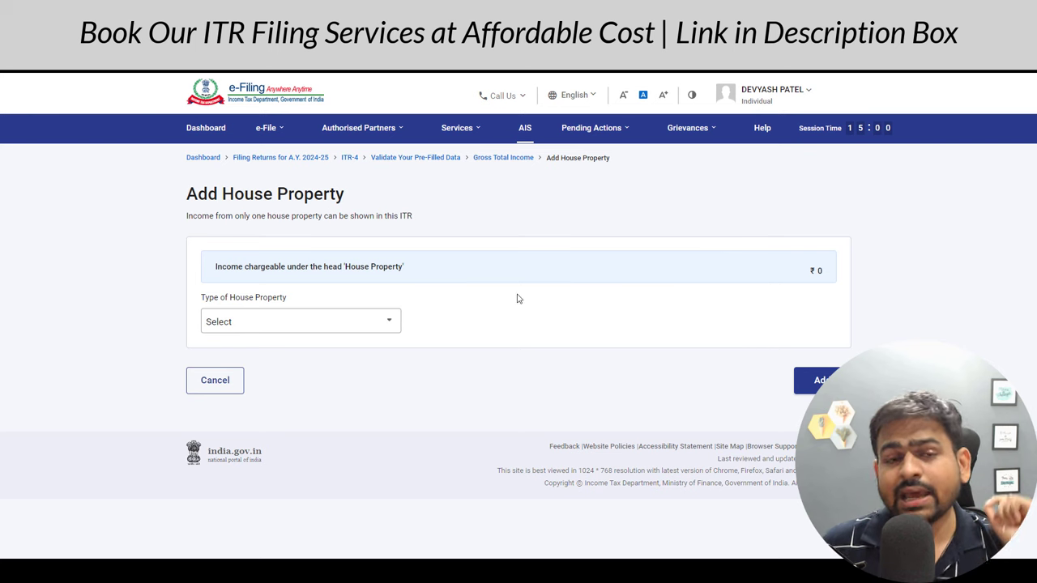
pyautogui.click(381, 315)
pyautogui.click(321, 373)
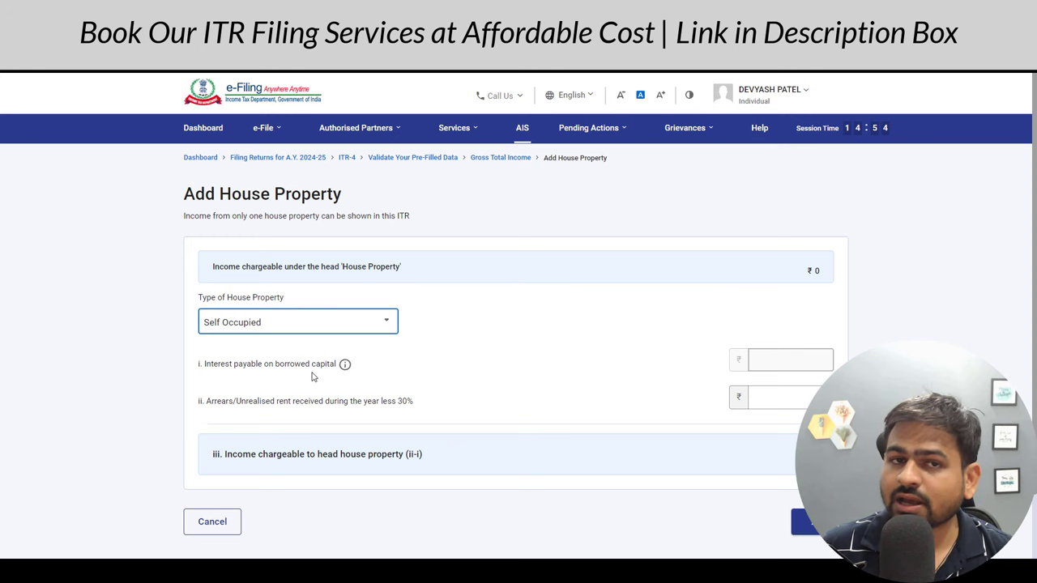
# Change the house property type to Let Out and examine the gross rent, local tax, and interest on borrowed capital fields
pyautogui.click(297, 328)
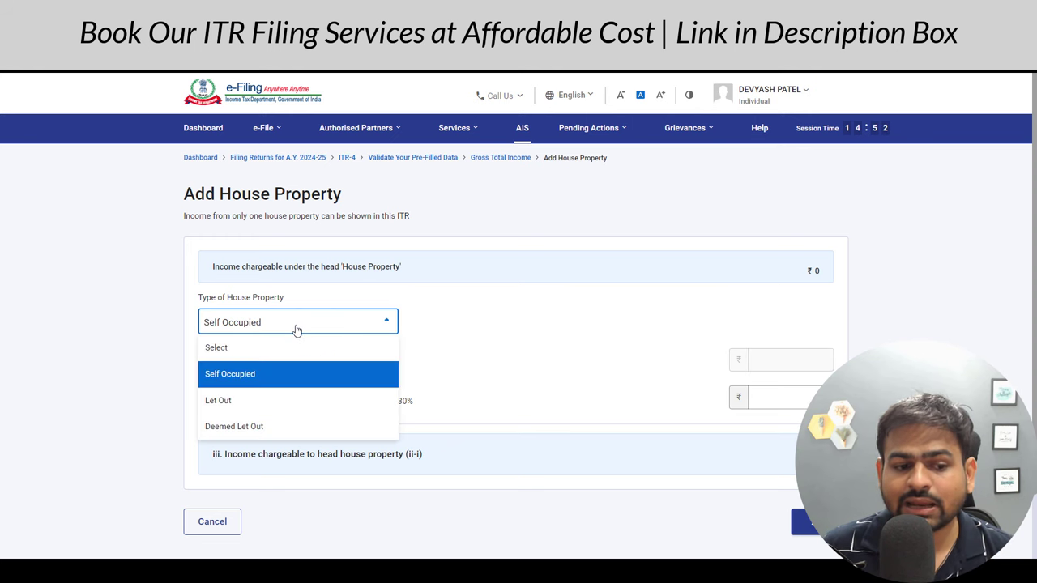
pyautogui.click(269, 404)
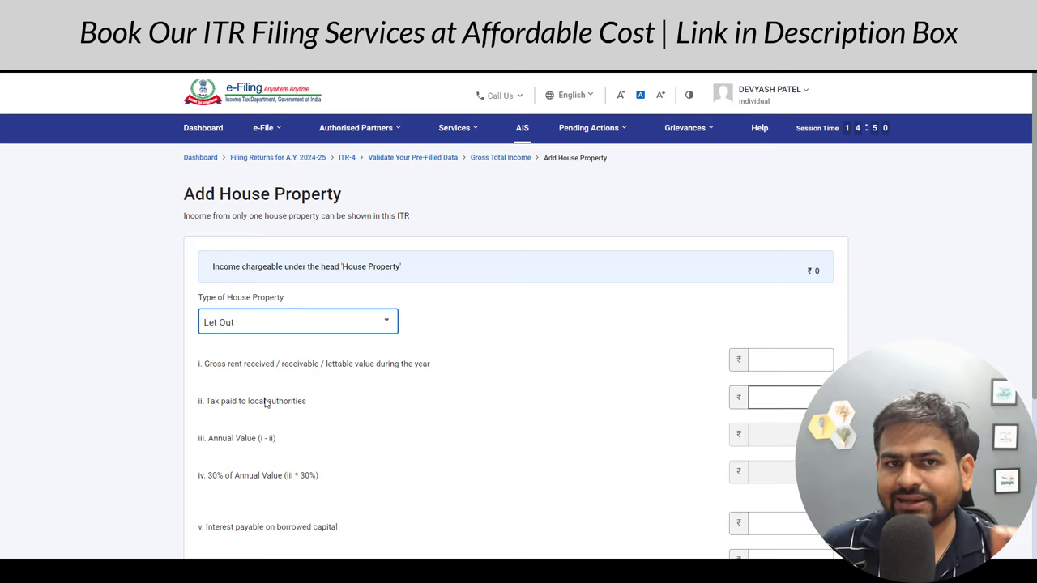
pyautogui.scroll(-2, 265, 403)
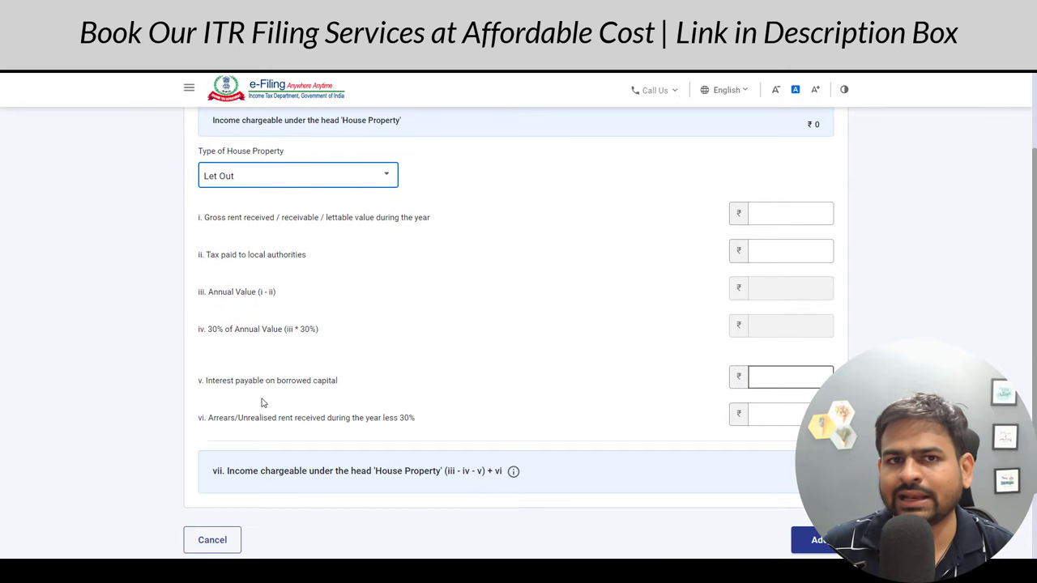
pyautogui.click(810, 216)
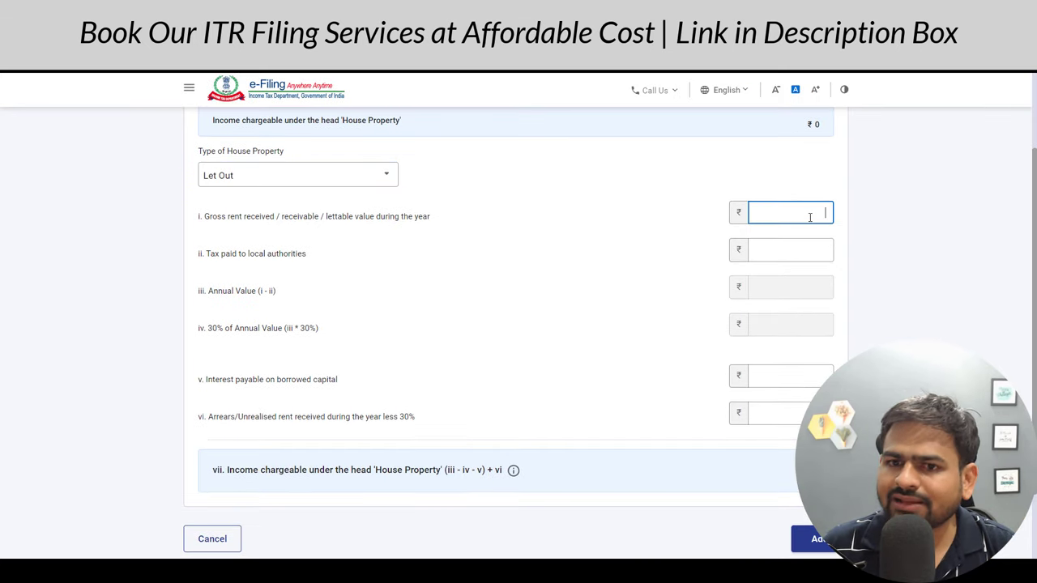
pyautogui.click(794, 247)
pyautogui.scroll(-2, 640, 320)
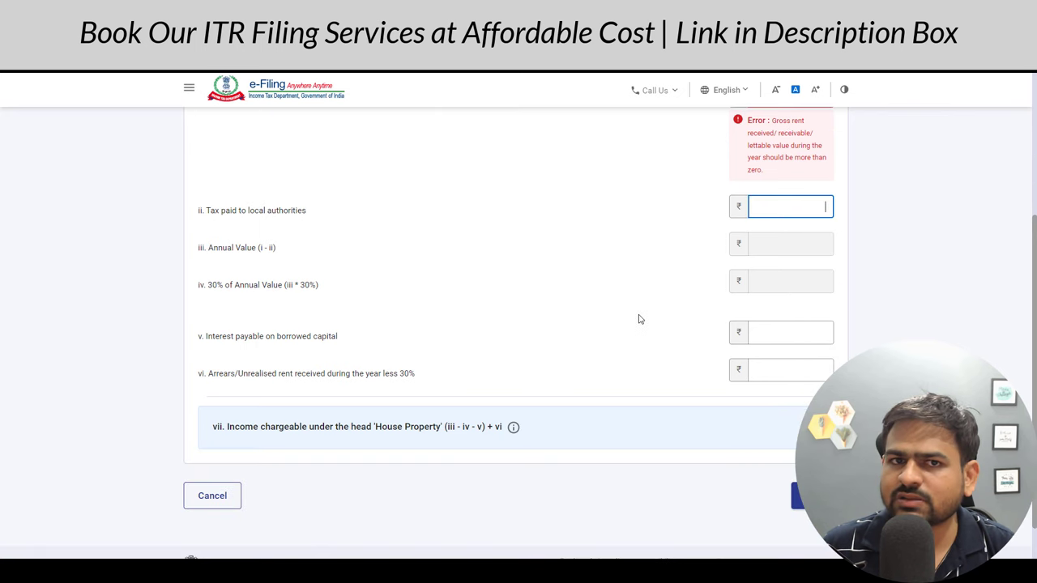
pyautogui.click(760, 328)
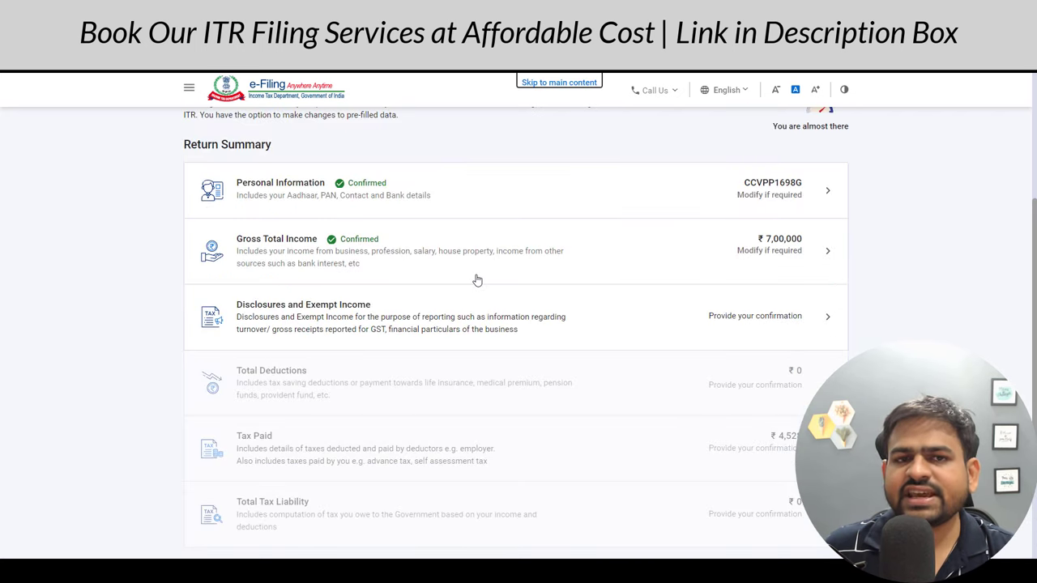
# Open Disclosures and Exempt Income and start adding the financial particulars of the business
pyautogui.click(429, 341)
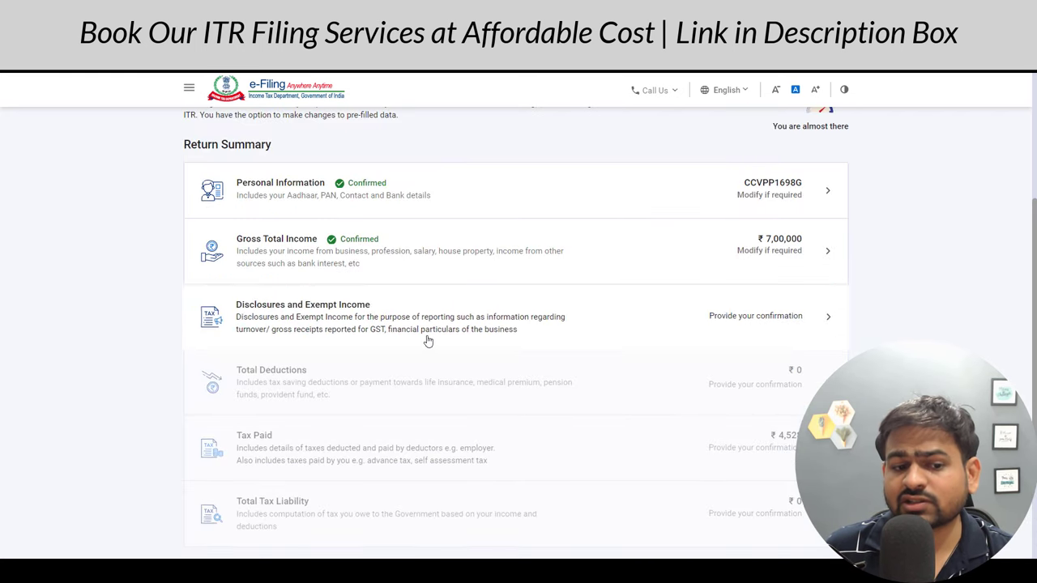
pyautogui.scroll(-3, 486, 349)
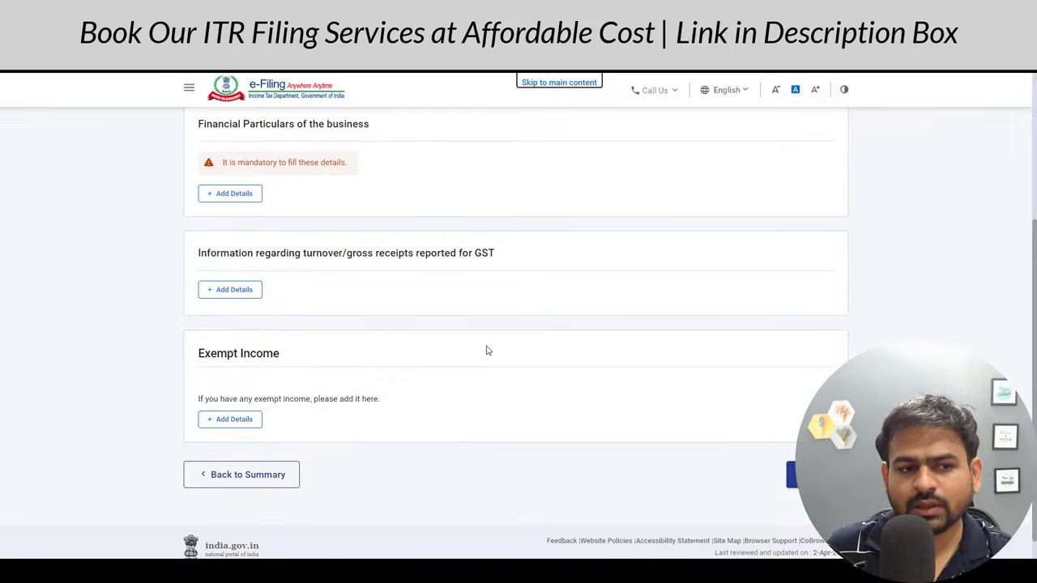
pyautogui.scroll(1, 428, 348)
pyautogui.moveTo(181, 243); pyautogui.dragTo(396, 245)
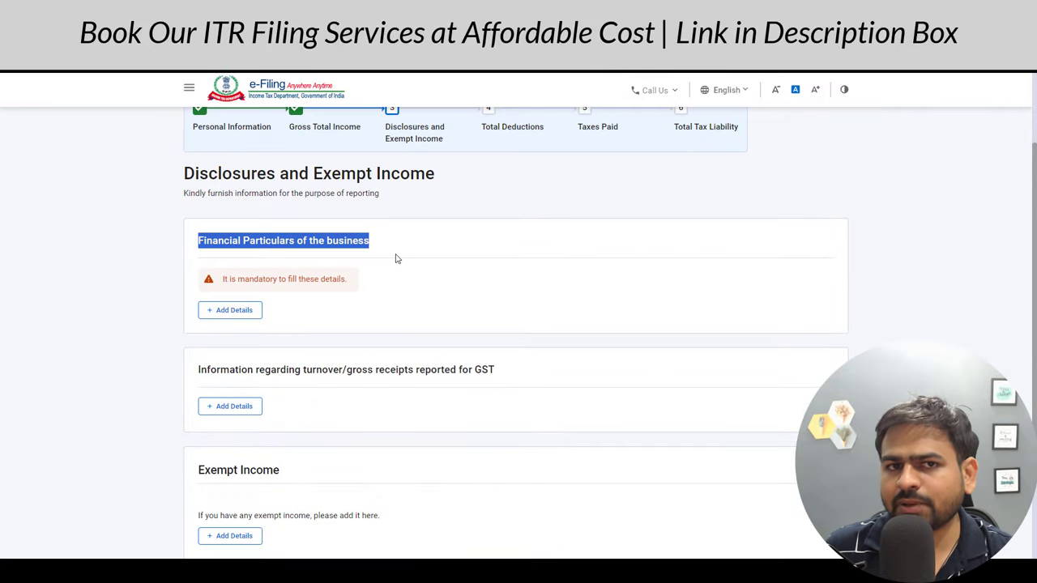
pyautogui.click(236, 311)
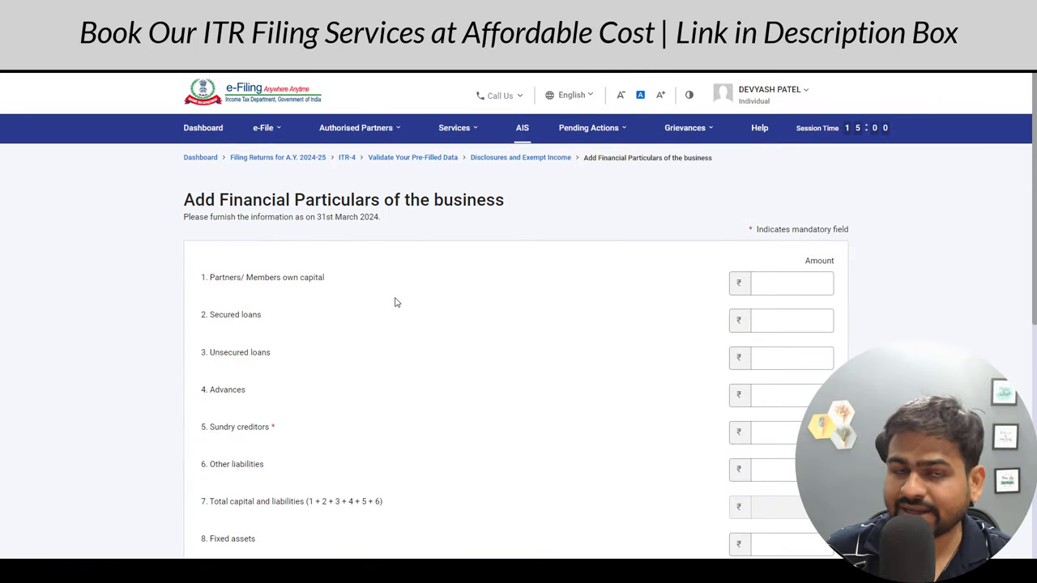
pyautogui.scroll(-2, 465, 309)
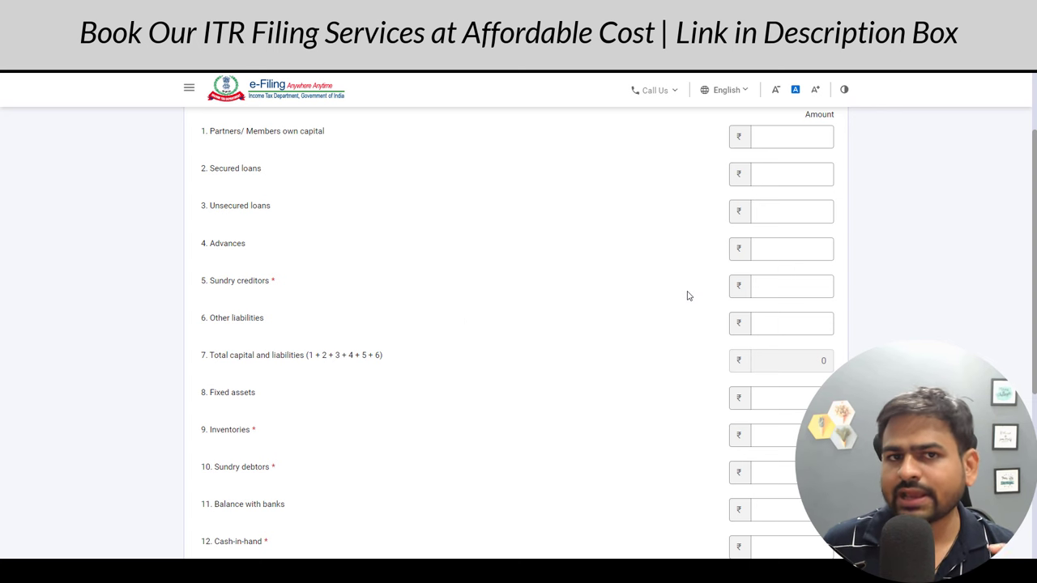
# Set sundry creditors, inventories, sundry debtors and cash-in-hand to 0 in the financial particulars, and look at the balance with banks row
pyautogui.click(290, 294)
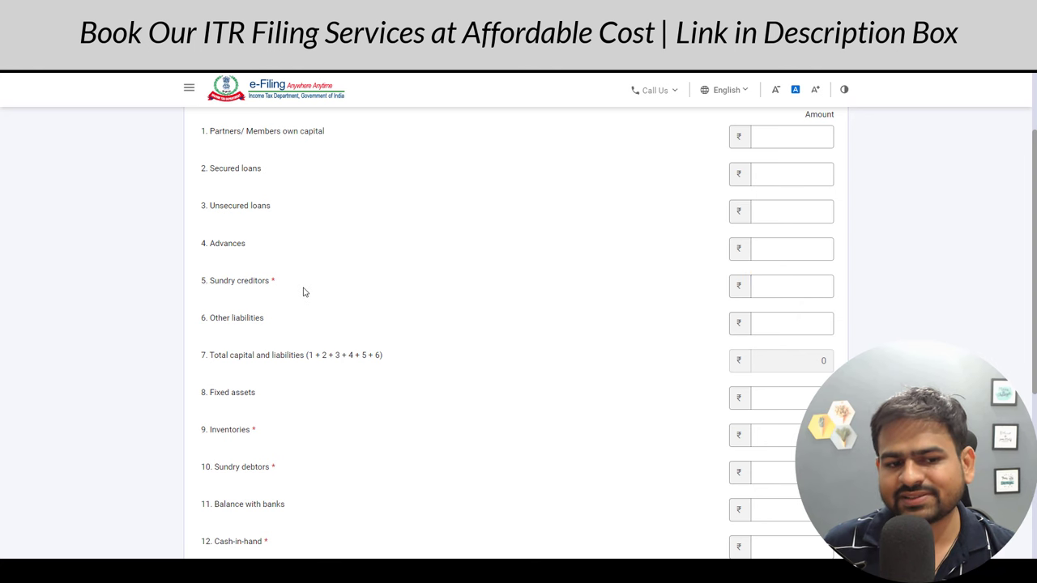
pyautogui.click(780, 291)
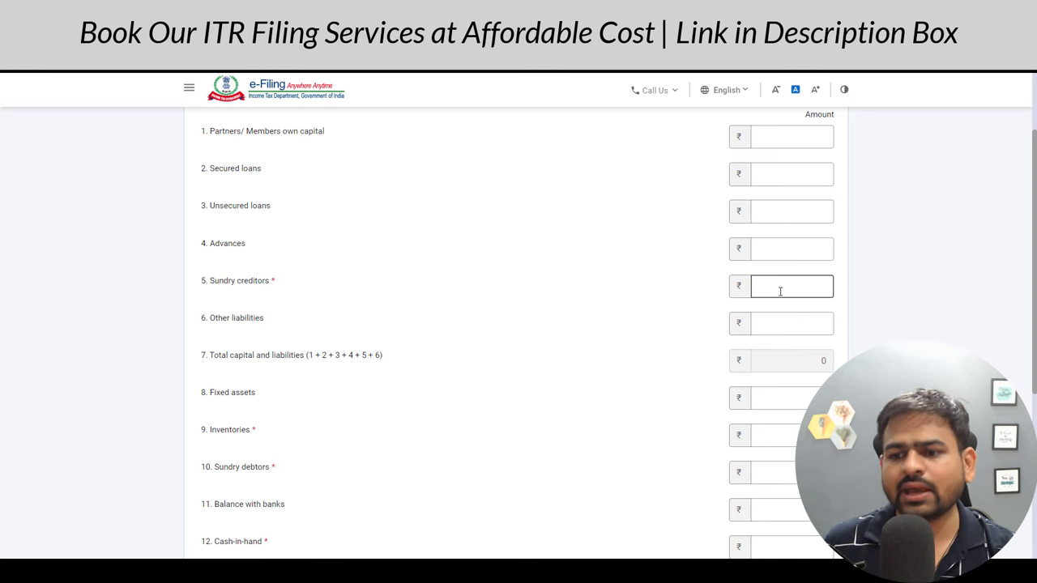
pyautogui.write('0')
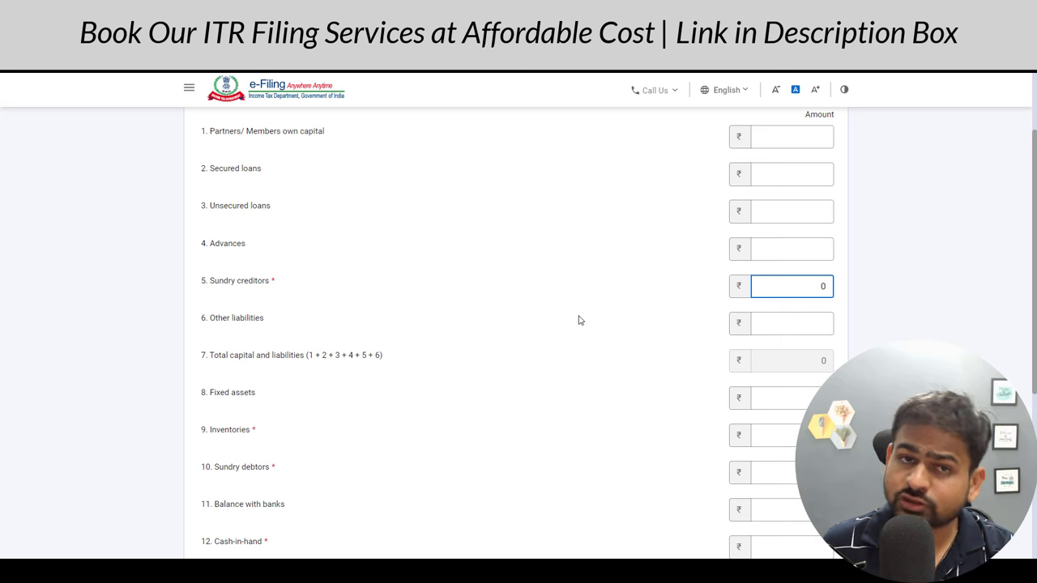
pyautogui.scroll(-3, 581, 316)
pyautogui.click(818, 204)
pyautogui.write('0')
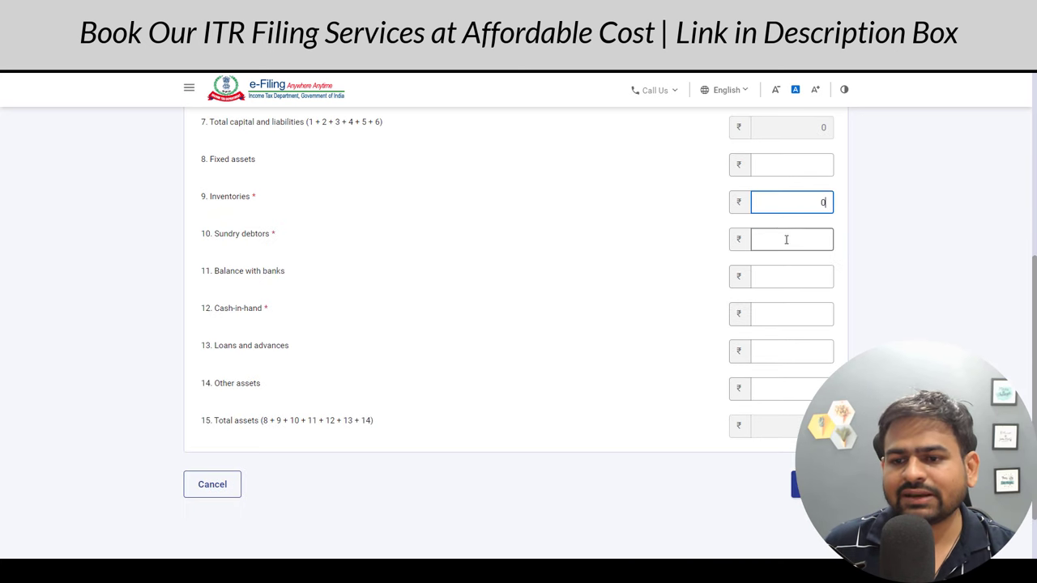
pyautogui.click(787, 240)
pyautogui.write('0')
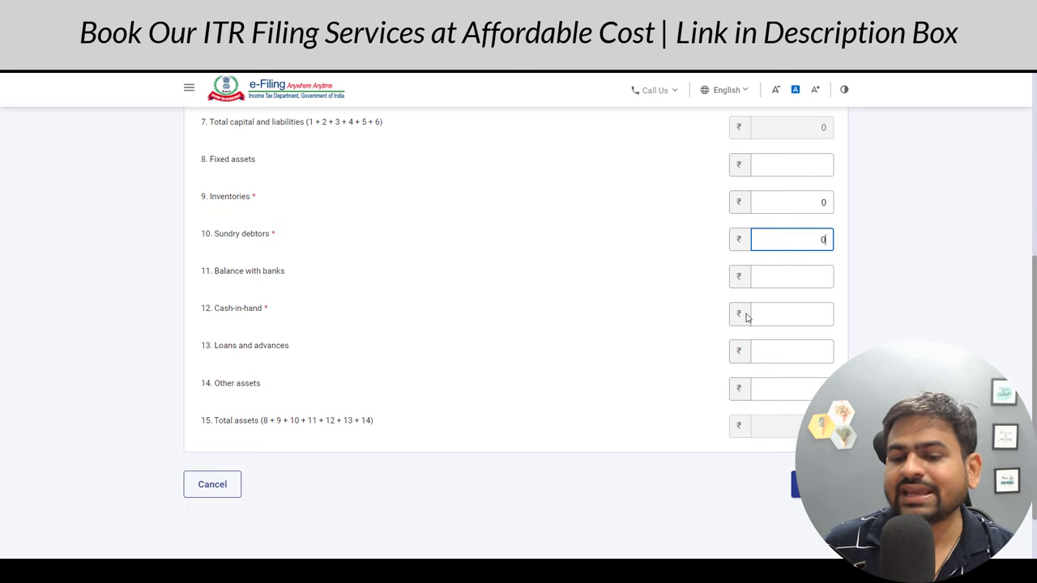
pyautogui.click(760, 315)
pyautogui.write('0')
pyautogui.click(646, 346)
pyautogui.moveTo(195, 273); pyautogui.dragTo(280, 276)
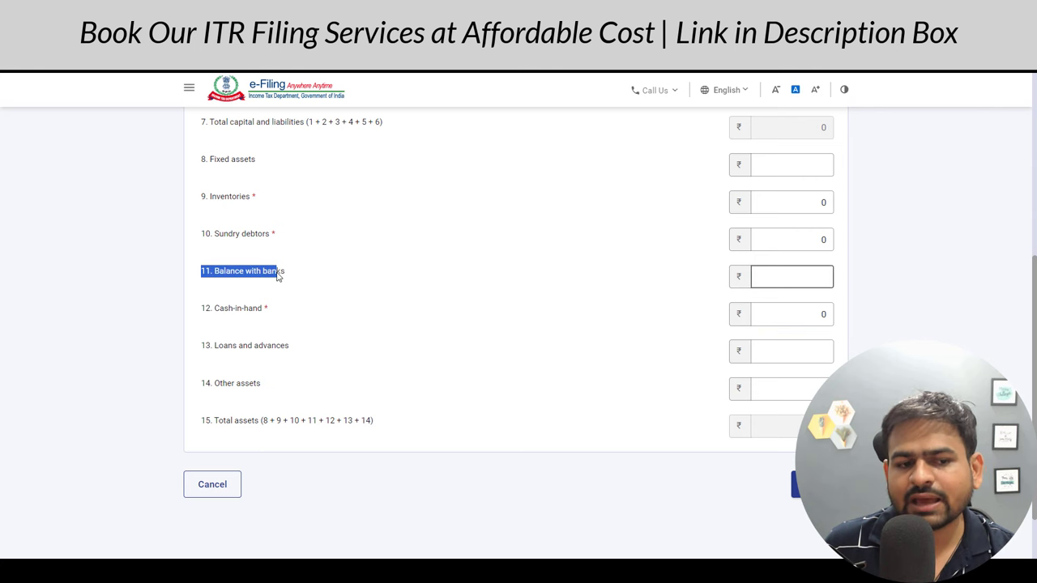
pyautogui.click(277, 292)
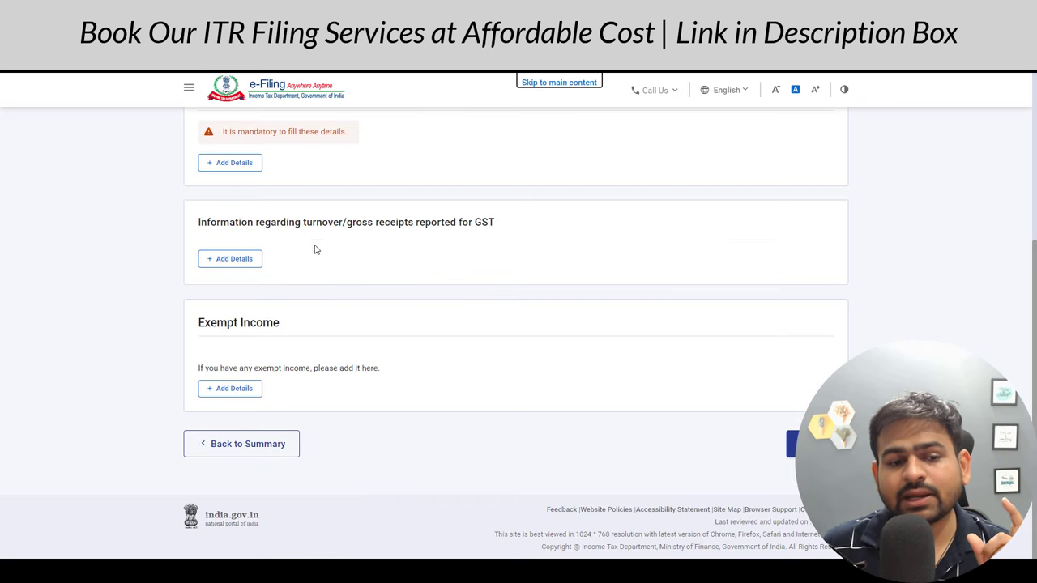
# Open the details form for turnover reported for GST and examine the GSTIN and annual outward supplies fields
pyautogui.moveTo(495, 225); pyautogui.dragTo(410, 233)
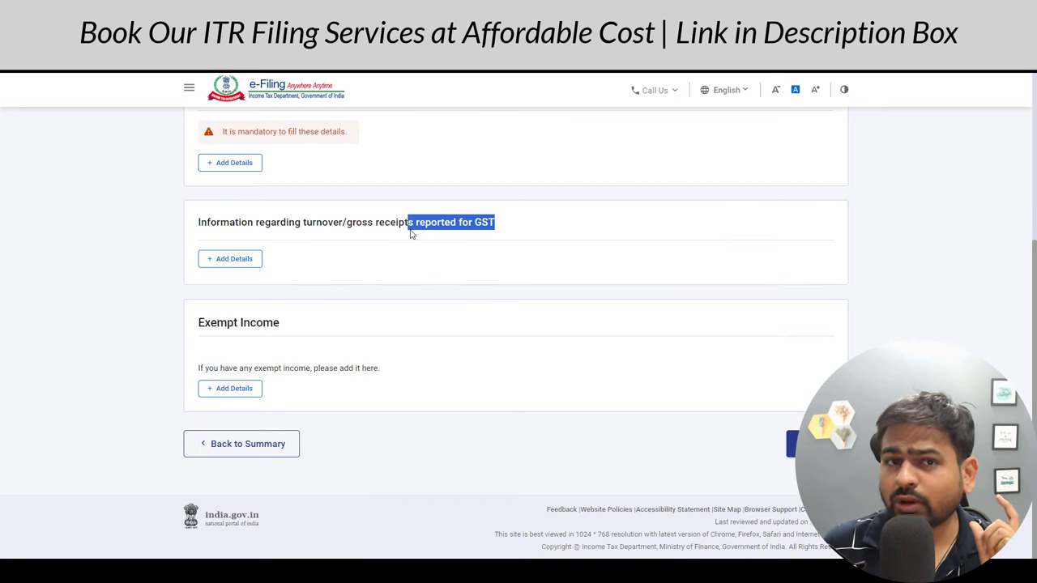
pyautogui.click(239, 260)
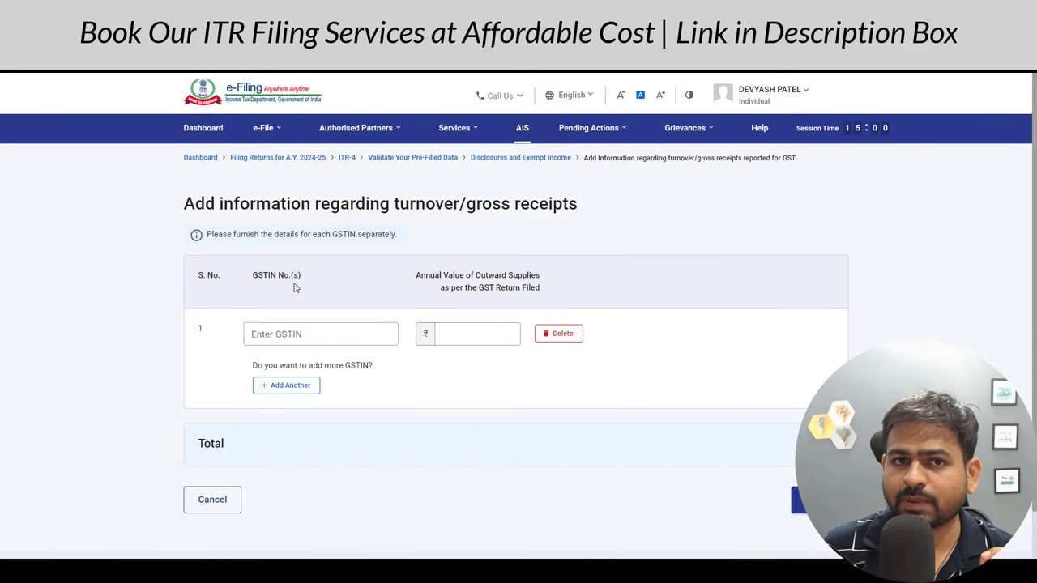
pyautogui.click(288, 333)
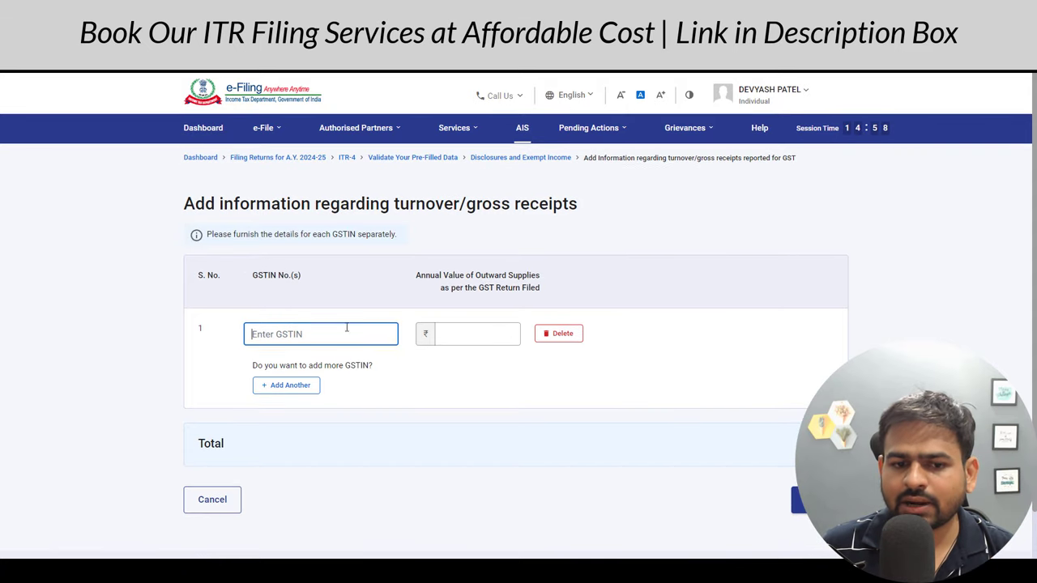
pyautogui.click(473, 329)
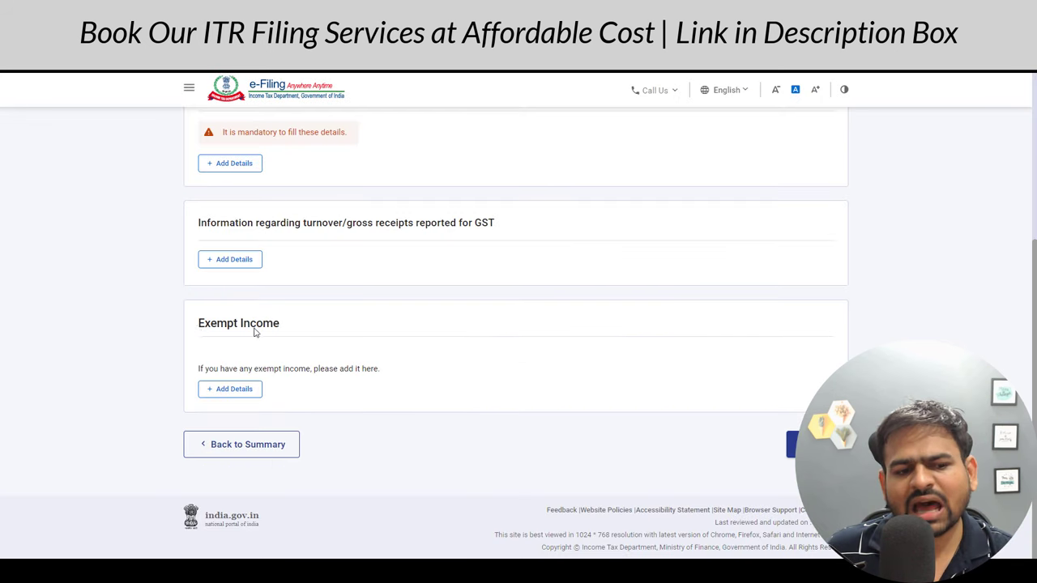
# Open the exempt income form and look through the categories for the nature of exempt income
pyautogui.tripleClick(254, 329)
pyautogui.click(266, 389)
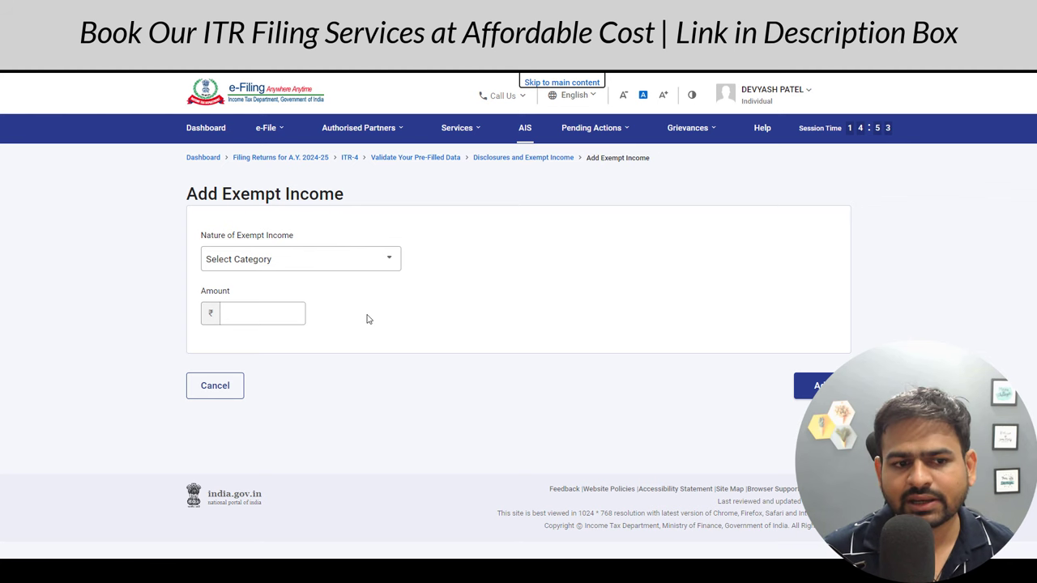
pyautogui.click(348, 260)
pyautogui.scroll(-5, 335, 348)
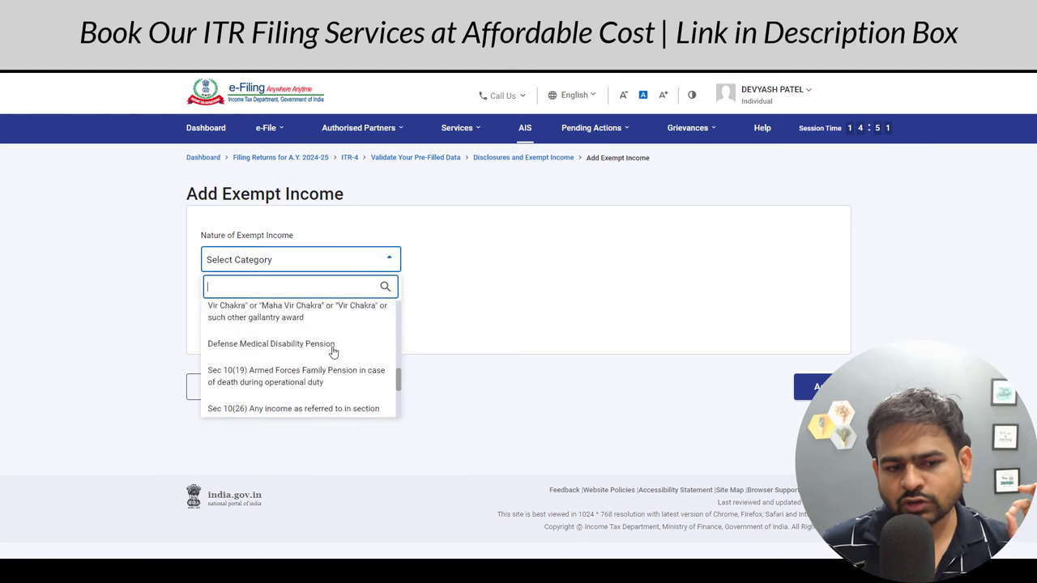
pyautogui.scroll(5, 336, 368)
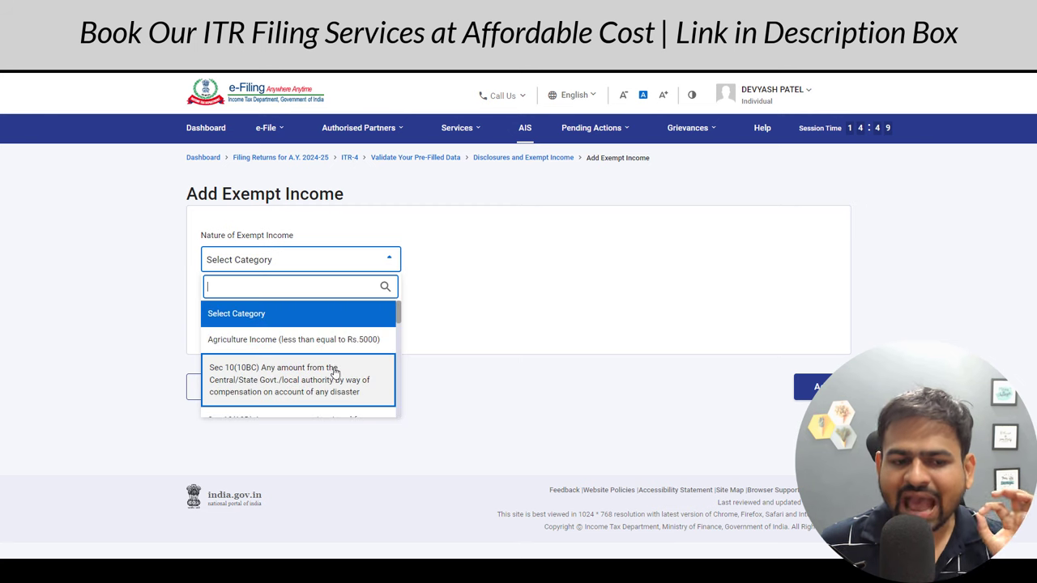
pyautogui.click(433, 349)
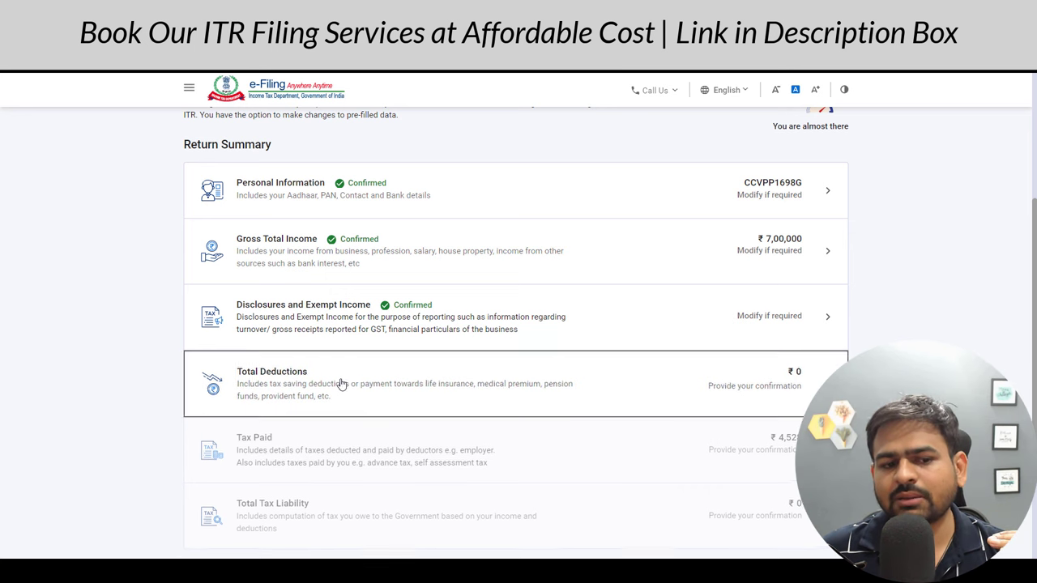
# Open Total Deductions, and in Personal Information set the section 115BAC(6) opt-out of the new tax regime to Yes, within due date
pyautogui.click(341, 384)
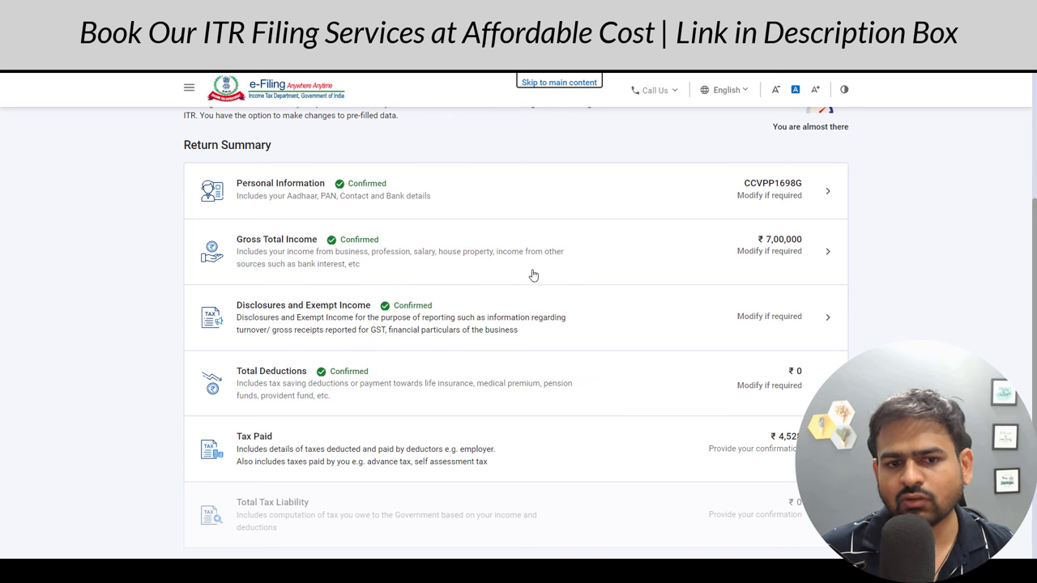
pyautogui.click(561, 201)
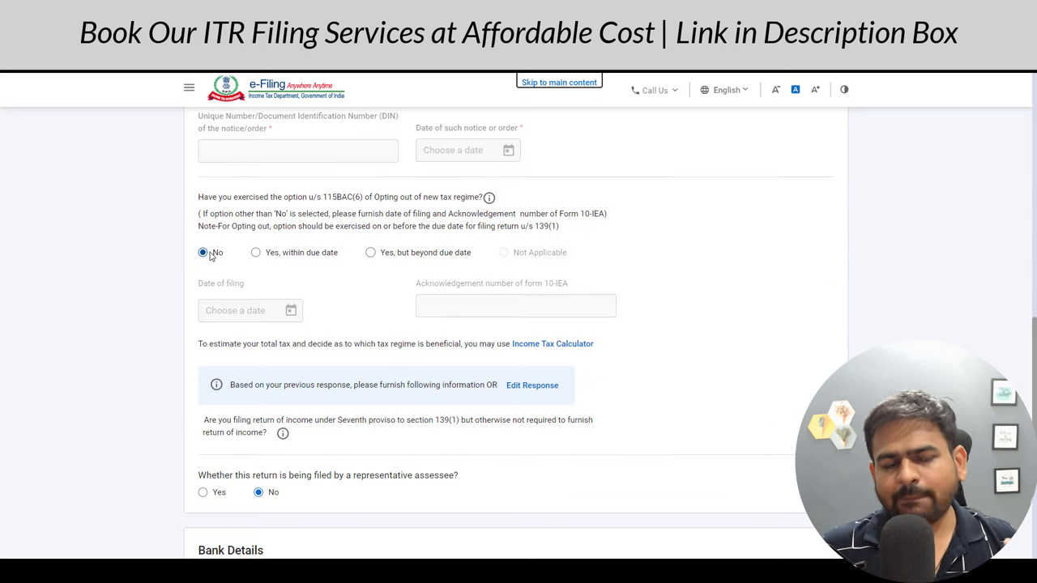
pyautogui.click(291, 256)
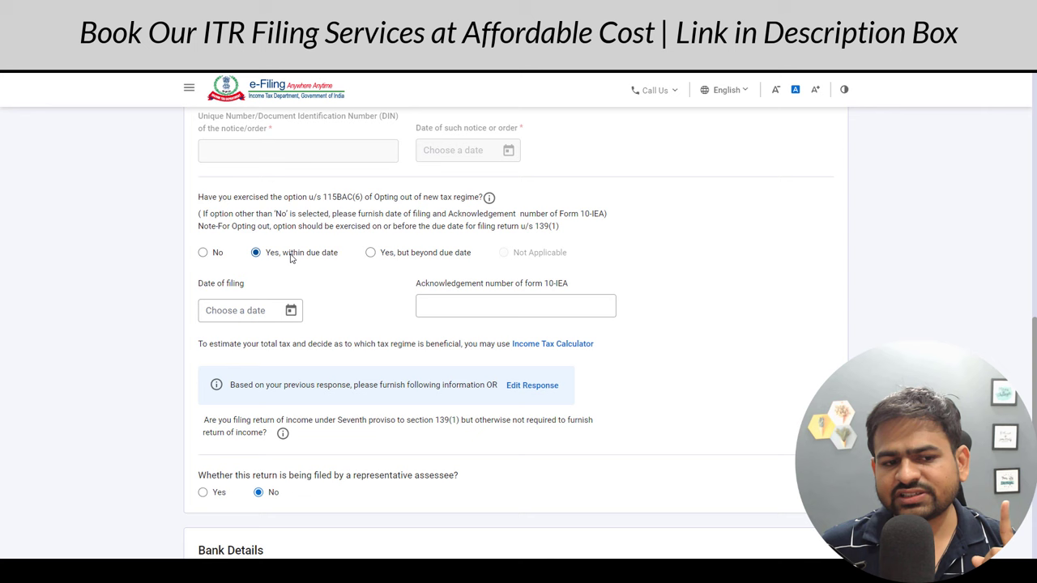
pyautogui.click(243, 311)
pyautogui.click(261, 168)
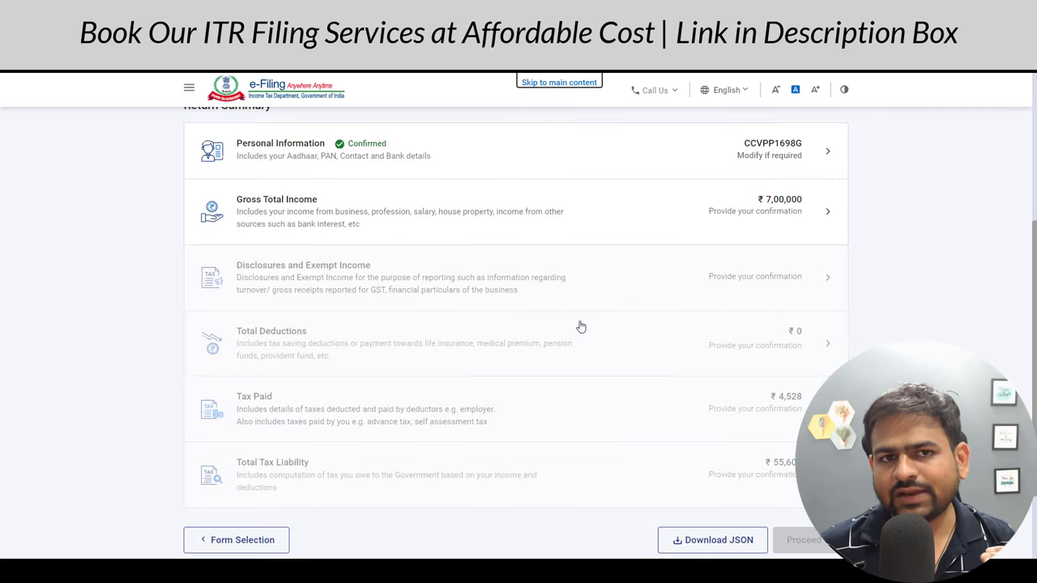
# Open Gross Total Income and review the section 44AD business income details and the income from other sources
pyautogui.click(510, 233)
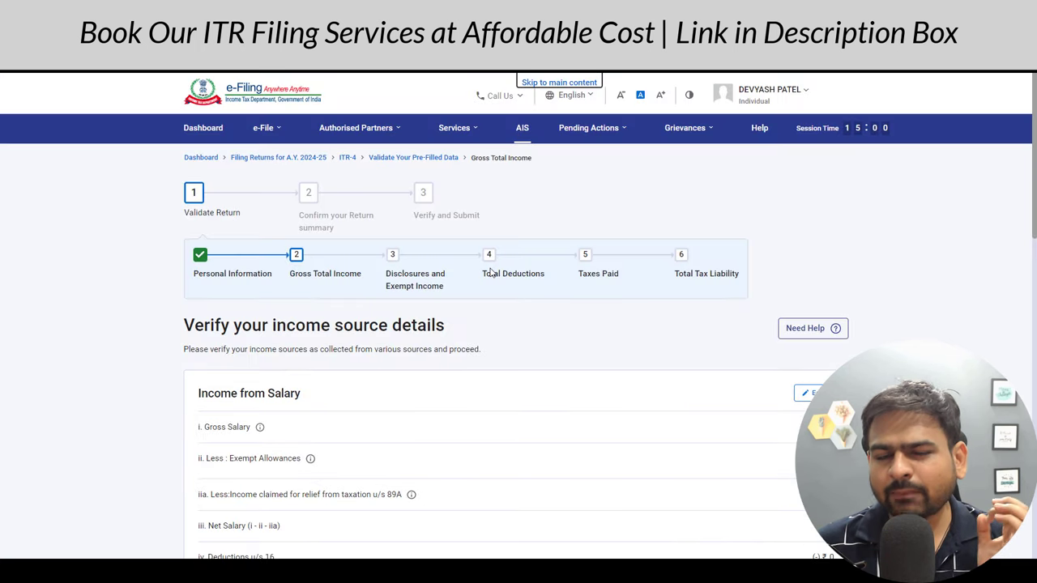
pyautogui.scroll(-3, 490, 272)
pyautogui.scroll(-4, 487, 276)
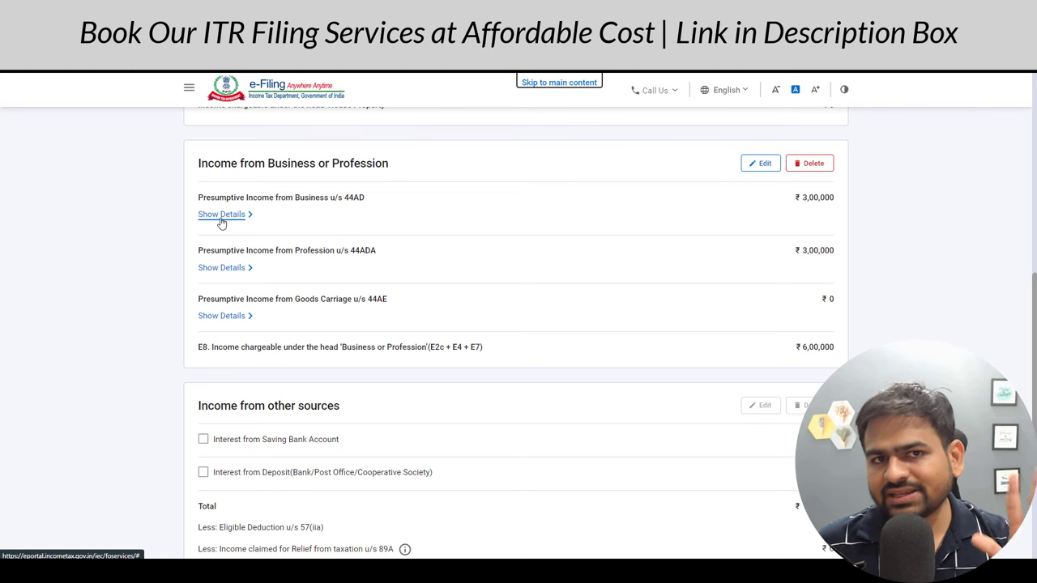
pyautogui.click(221, 216)
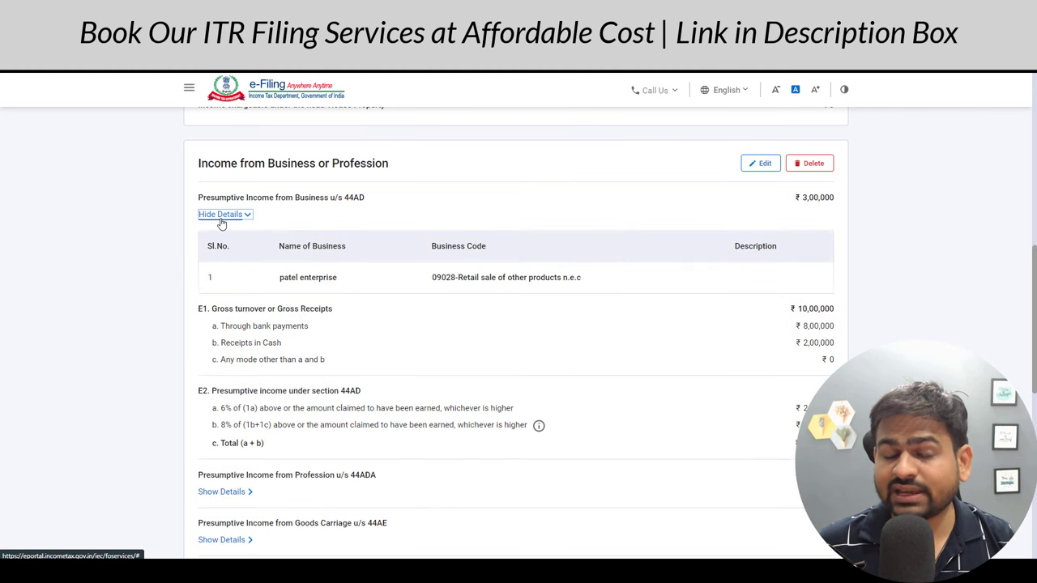
pyautogui.click(221, 220)
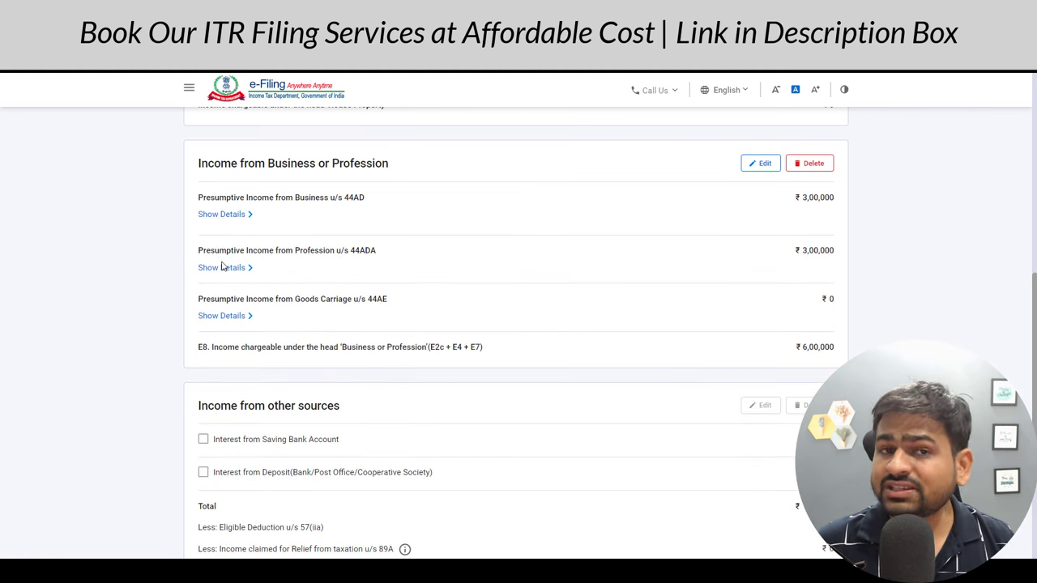
pyautogui.scroll(-3, 247, 259)
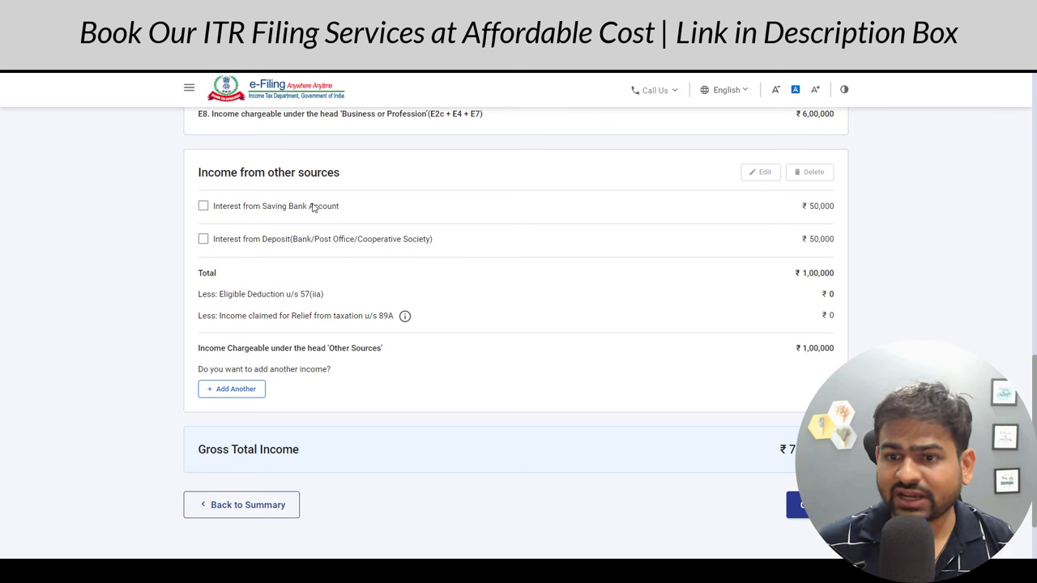
pyautogui.scroll(1, 598, 306)
pyautogui.scroll(10, 598, 306)
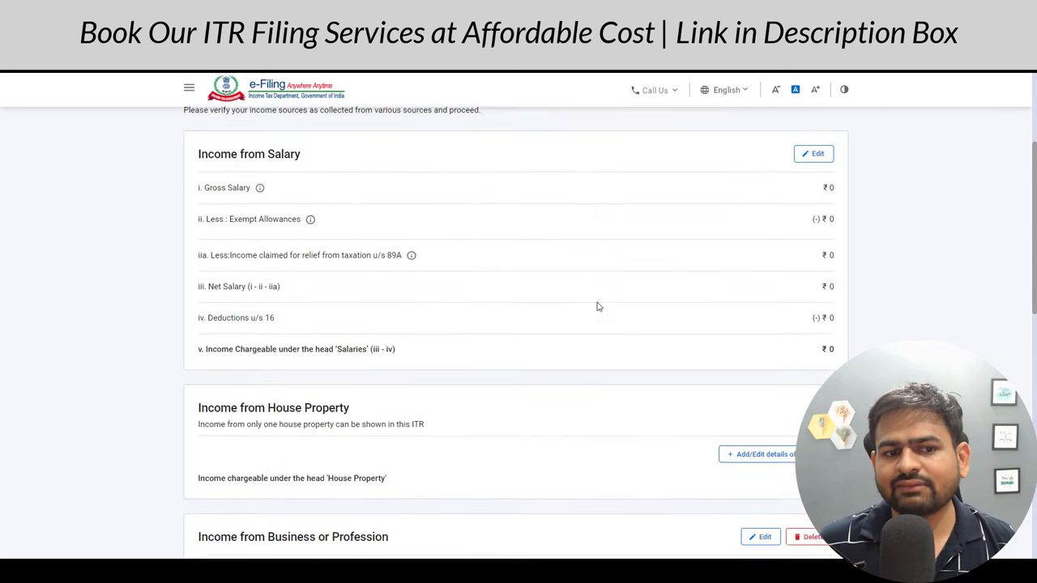
# Open the salary income form and examine the exempt allowance categories and the professional tax deduction under section 16(iii)
pyautogui.moveTo(222, 247); pyautogui.dragTo(306, 256)
pyautogui.click(814, 246)
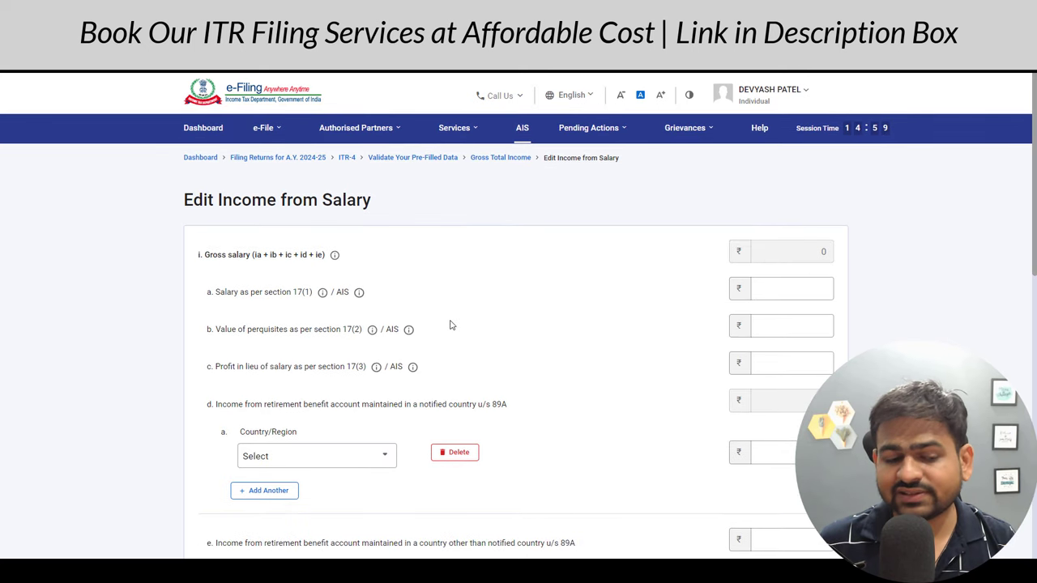
pyautogui.scroll(-5, 316, 316)
pyautogui.click(320, 266)
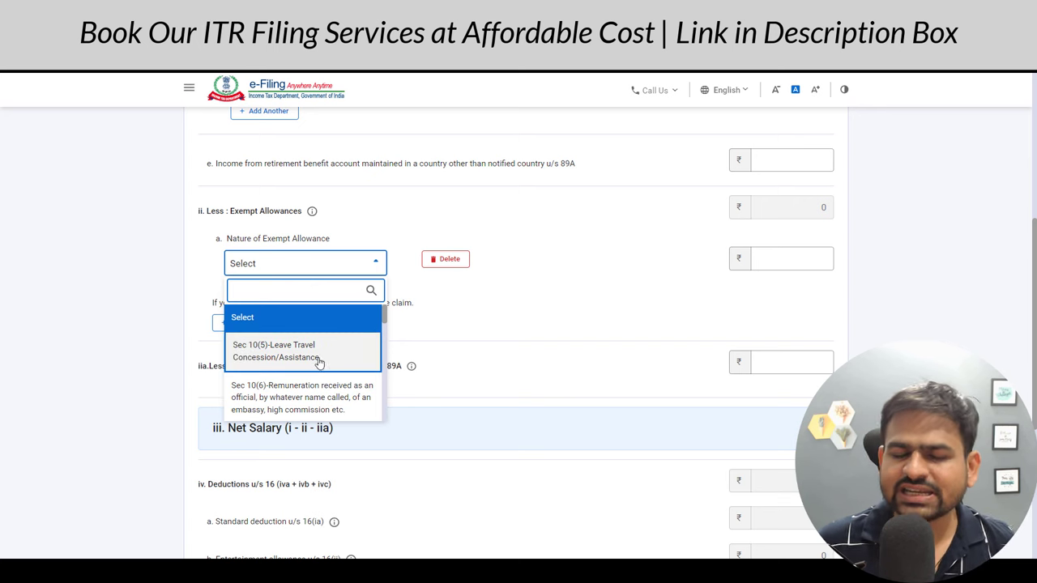
pyautogui.scroll(-2, 315, 365)
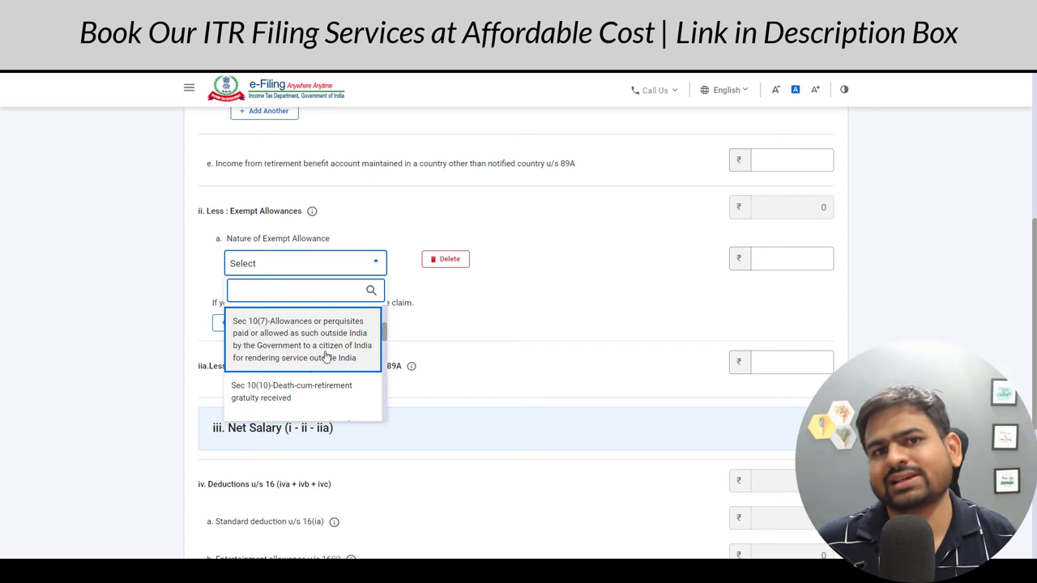
pyautogui.scroll(-4, 415, 313)
pyautogui.click(245, 295)
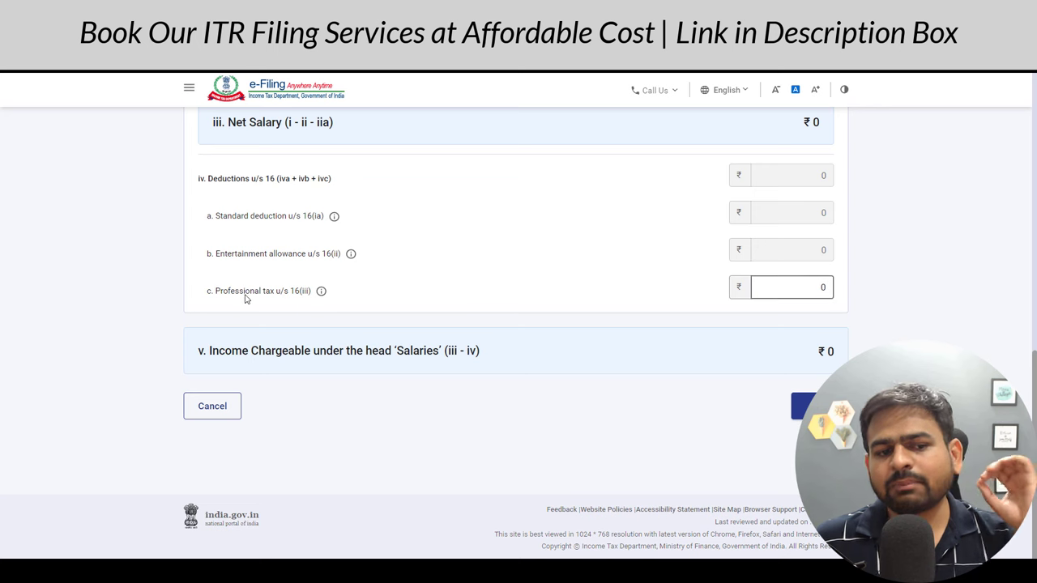
pyautogui.moveTo(246, 295); pyautogui.dragTo(306, 300)
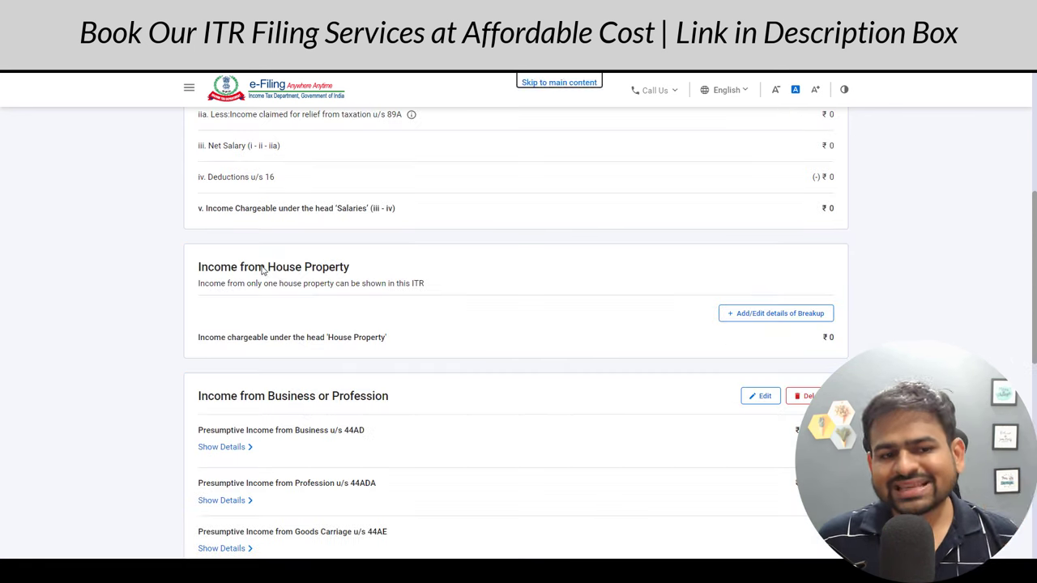
# Choose Self Occupied as the house property type in the house property breakup and confirm Gross Total Income
pyautogui.moveTo(261, 268); pyautogui.dragTo(396, 273)
pyautogui.click(762, 317)
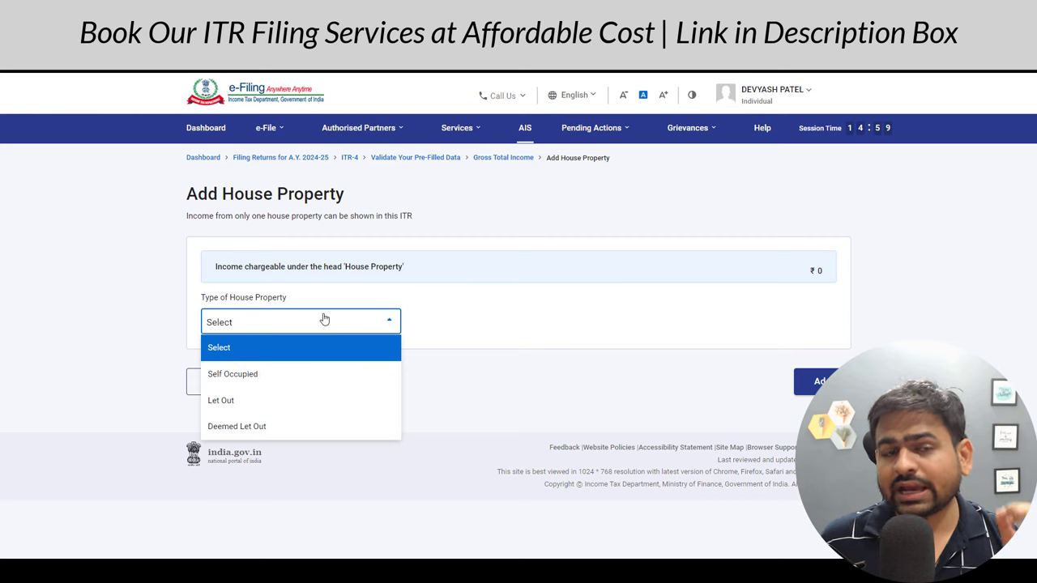
pyautogui.click(295, 374)
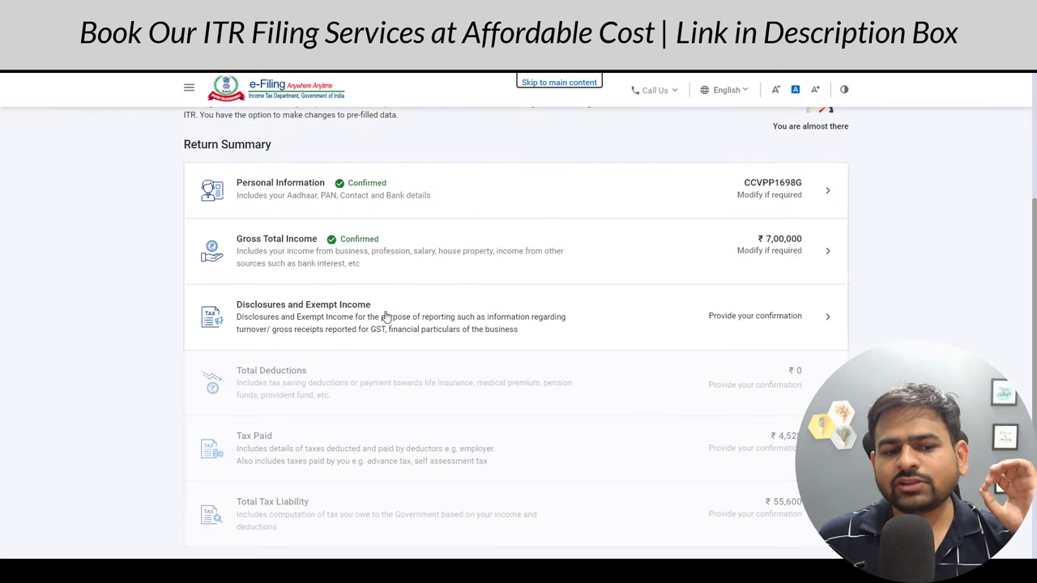
# Open Disclosures and Exempt Income, check its three sections and confirm the schedule
pyautogui.click(379, 318)
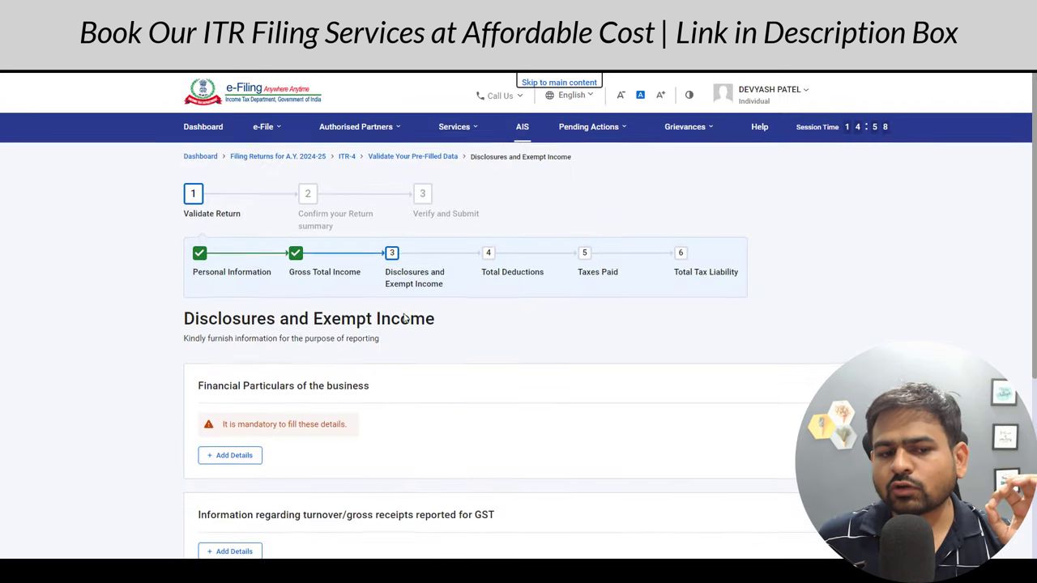
pyautogui.scroll(-3, 490, 344)
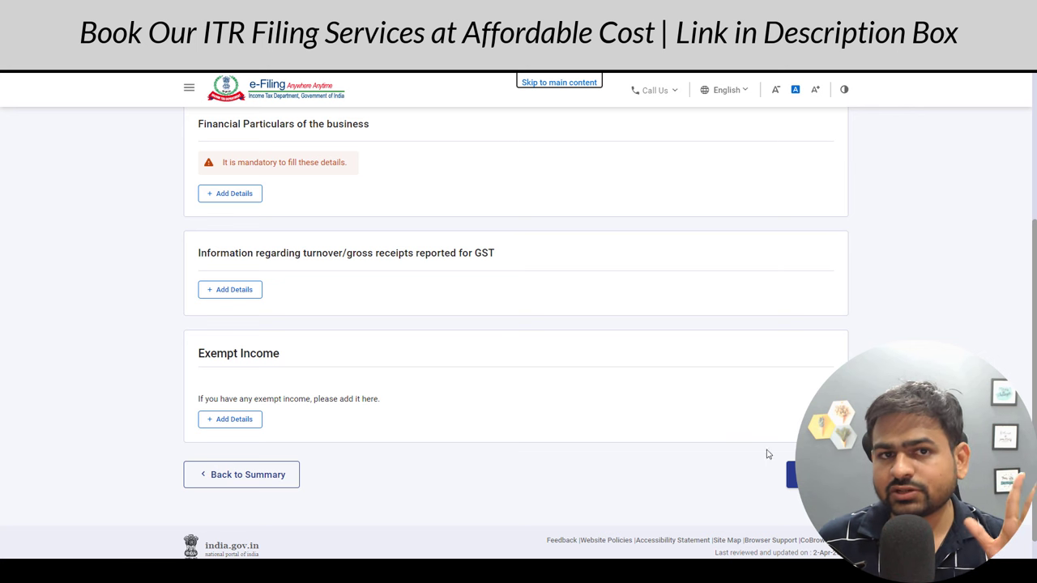
pyautogui.click(792, 474)
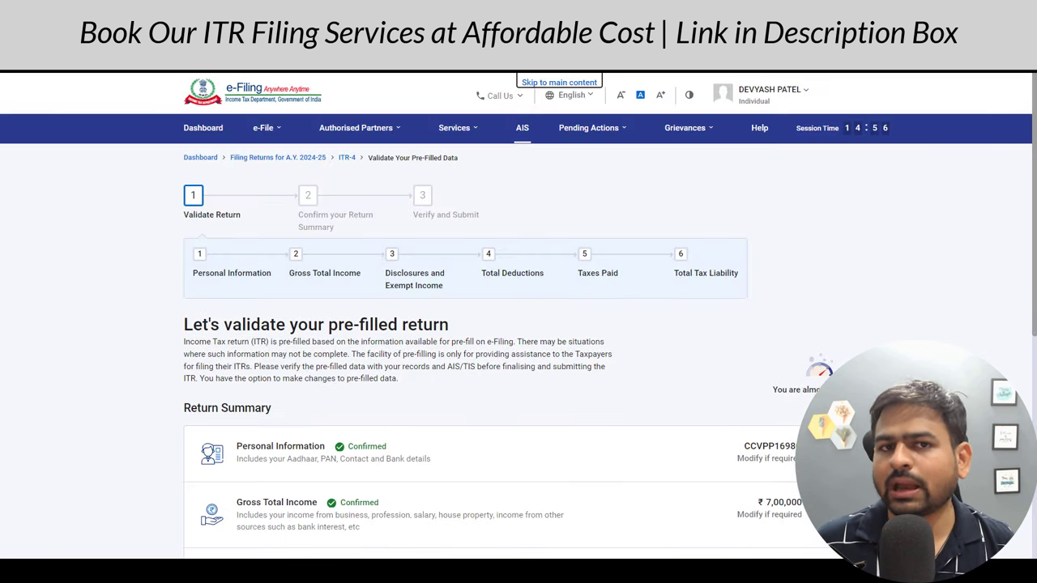
# Open Total Deductions, review the eligibility questions and the list of other deduction types, and confirm the schedule
pyautogui.scroll(-5, 343, 271)
pyautogui.click(427, 271)
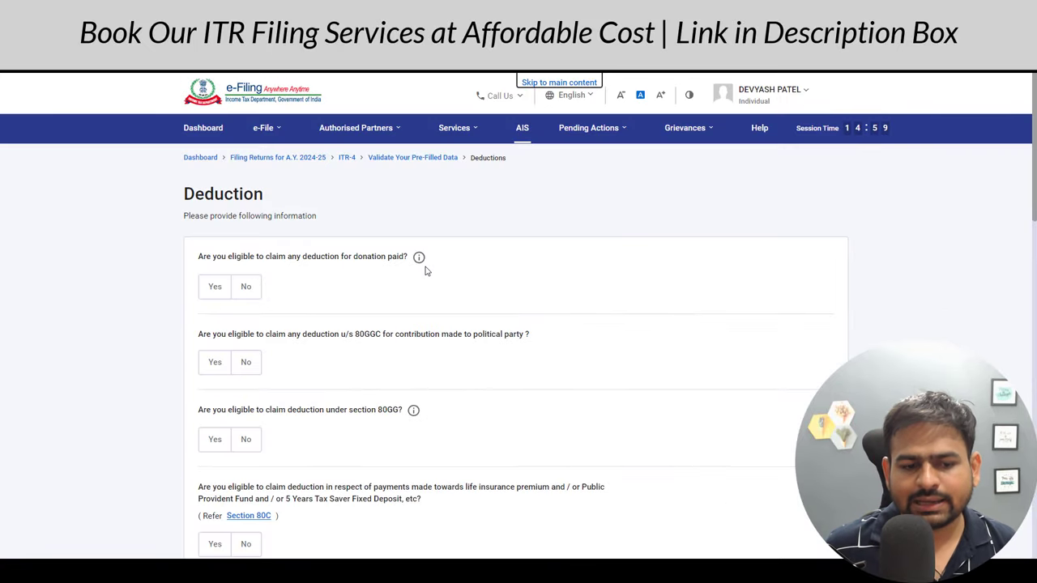
pyautogui.scroll(-3, 427, 259)
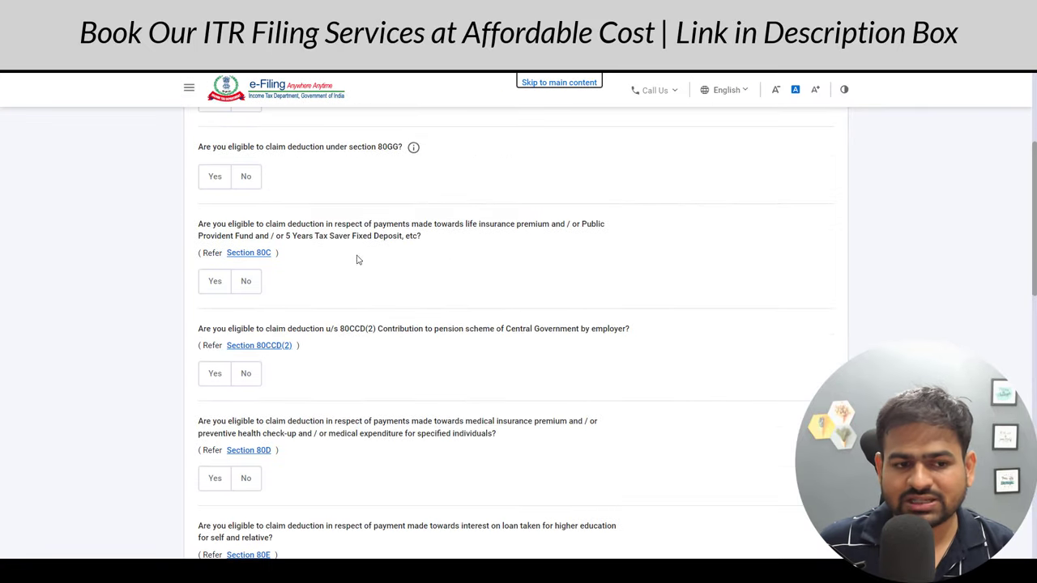
pyautogui.scroll(-1, 219, 287)
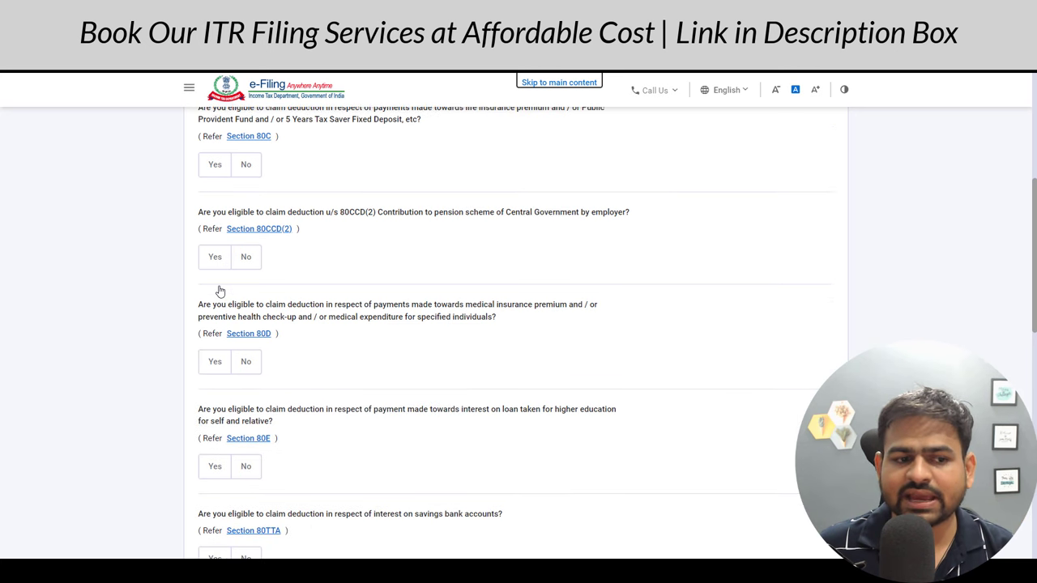
pyautogui.scroll(-2, 223, 273)
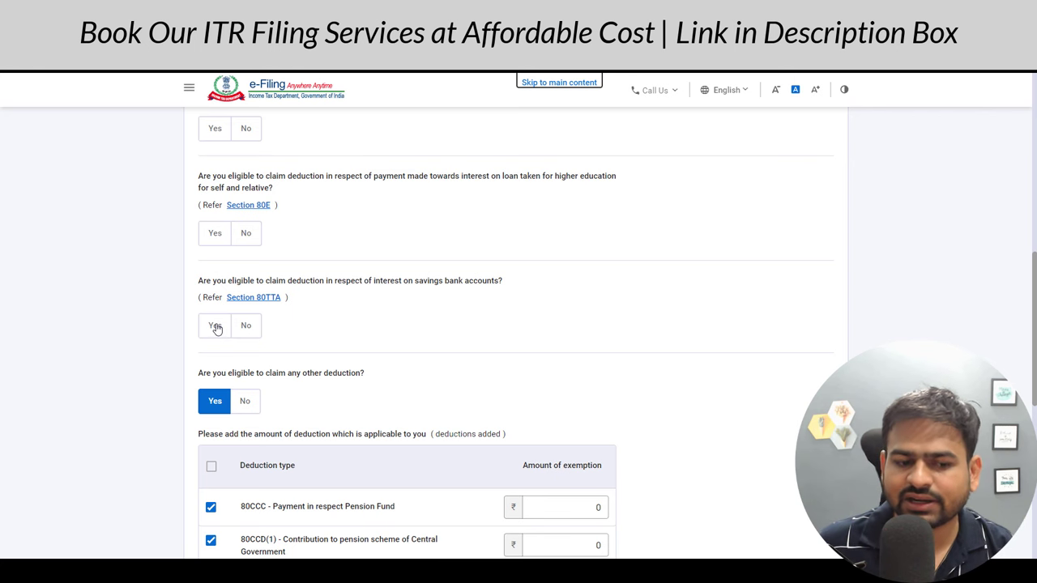
pyautogui.scroll(-2, 217, 328)
pyautogui.moveTo(259, 358); pyautogui.dragTo(303, 360)
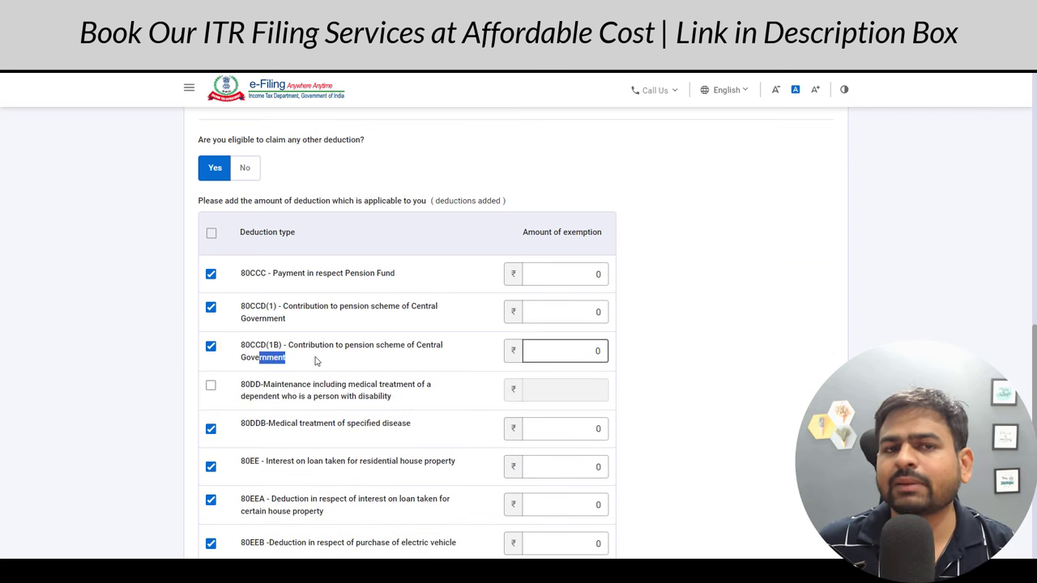
pyautogui.scroll(-1, 313, 363)
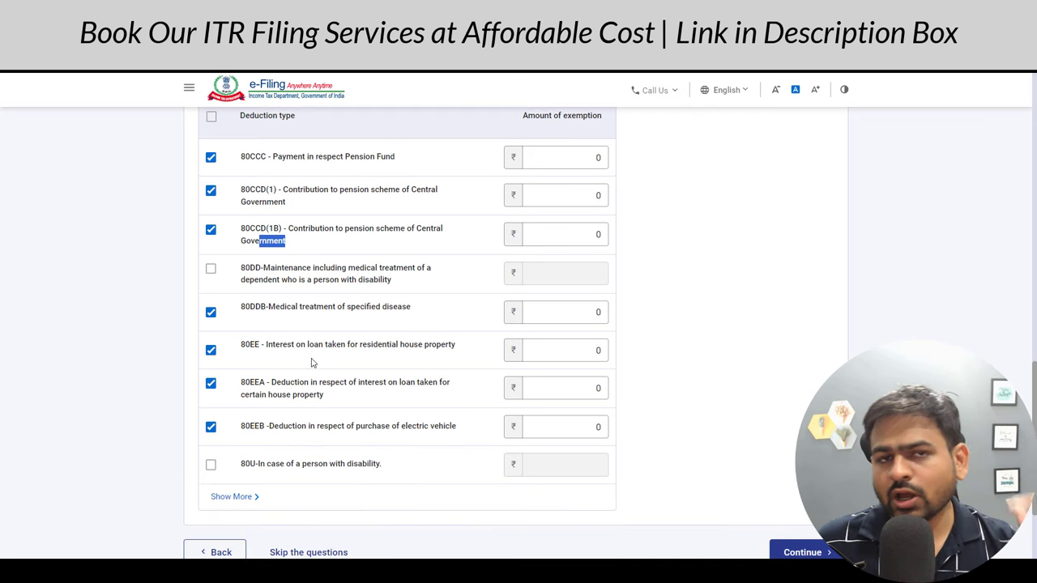
pyautogui.click(308, 344)
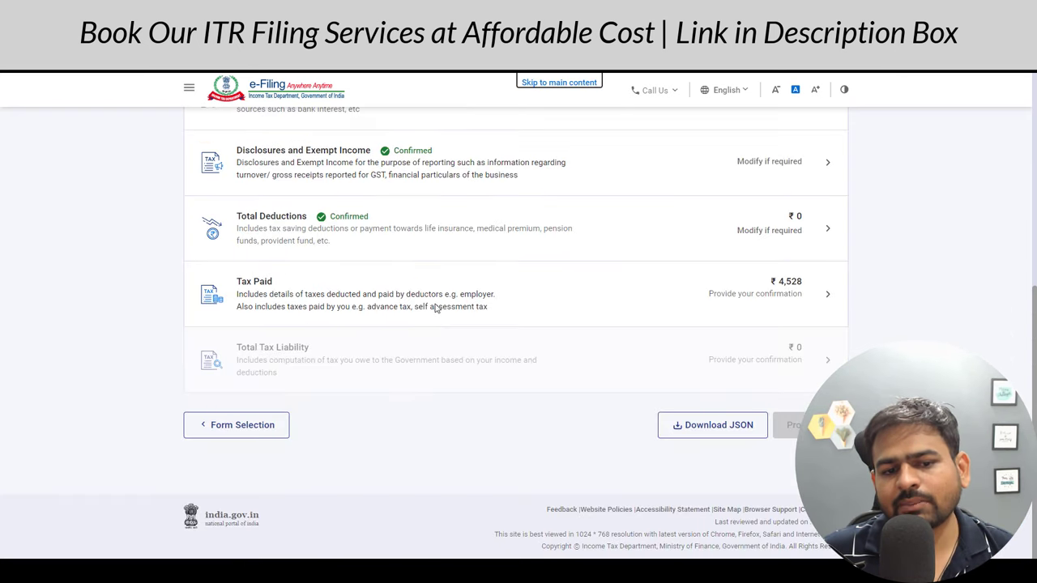
# Open Tax Paid and examine the deductor entries for TDS 2(i) from income other than salary
pyautogui.click(435, 308)
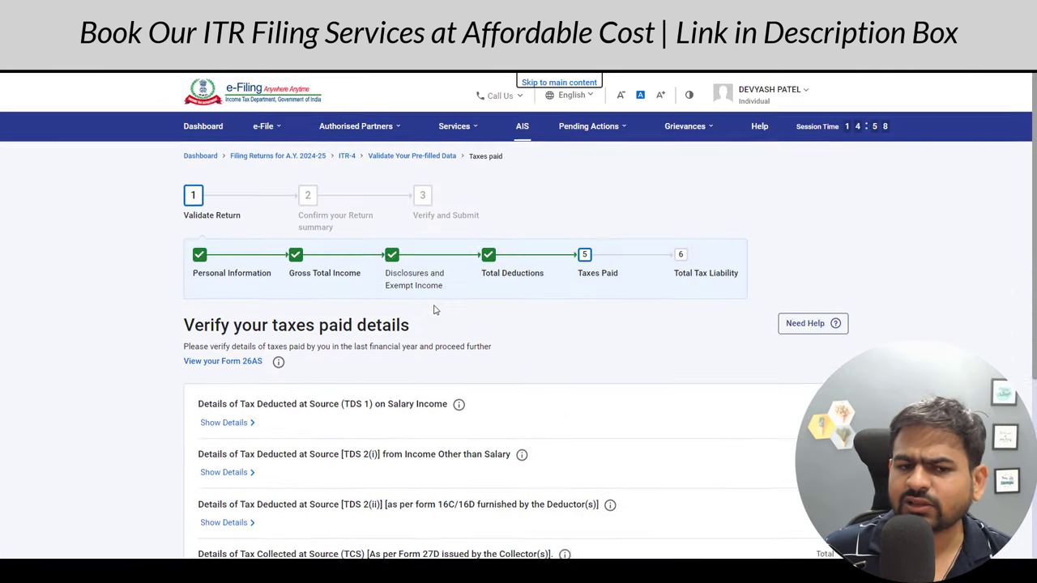
pyautogui.scroll(-2, 435, 316)
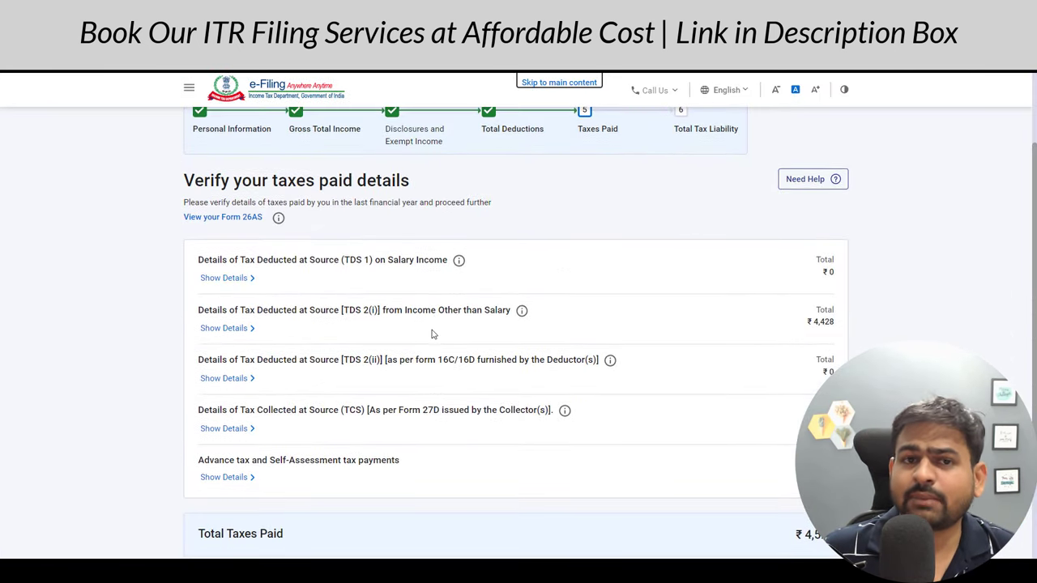
pyautogui.click(246, 336)
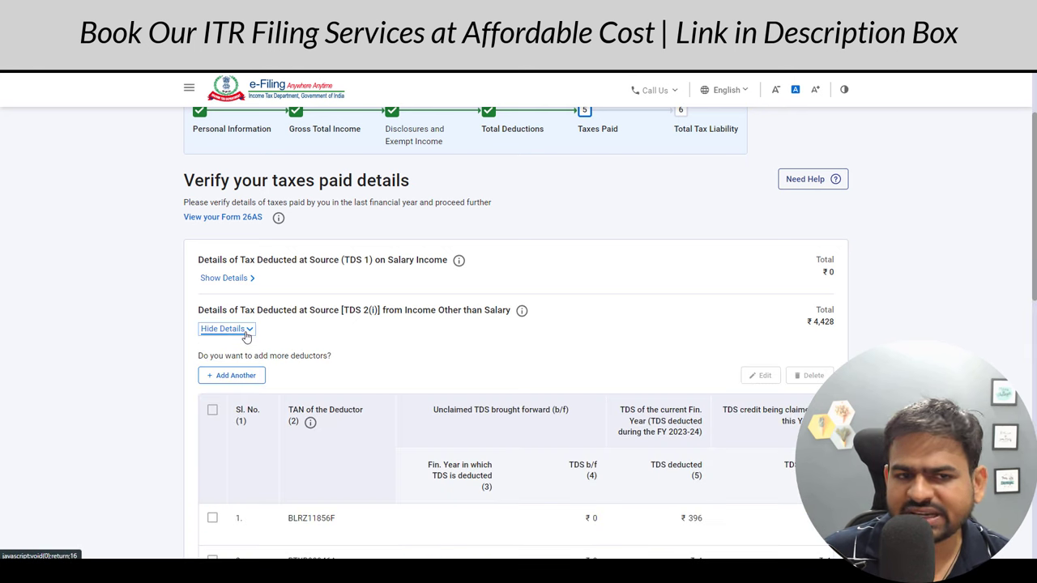
pyautogui.click(246, 335)
pyautogui.scroll(-2, 292, 296)
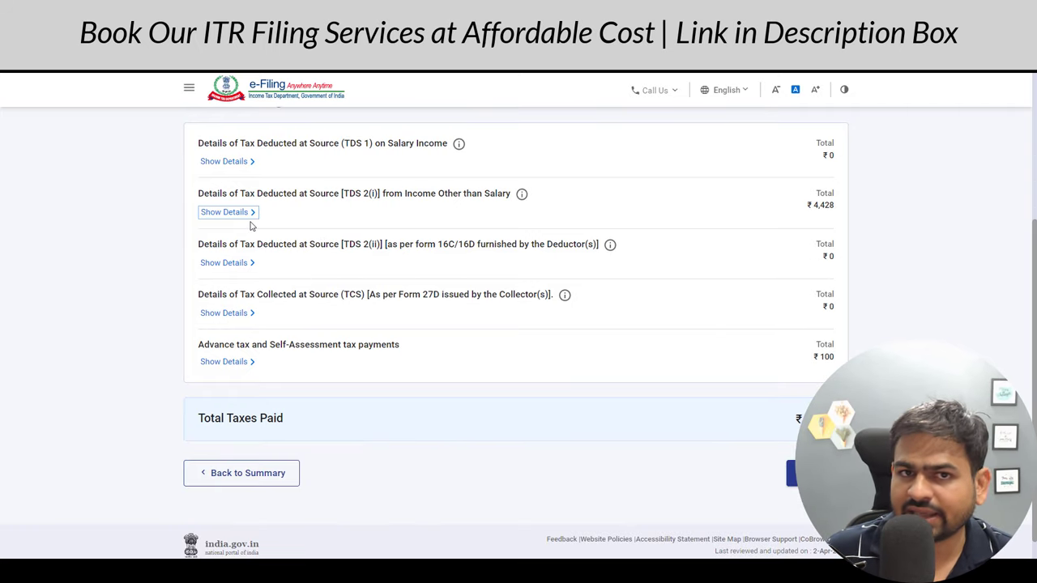
pyautogui.scroll(1, 584, 375)
pyautogui.click(230, 300)
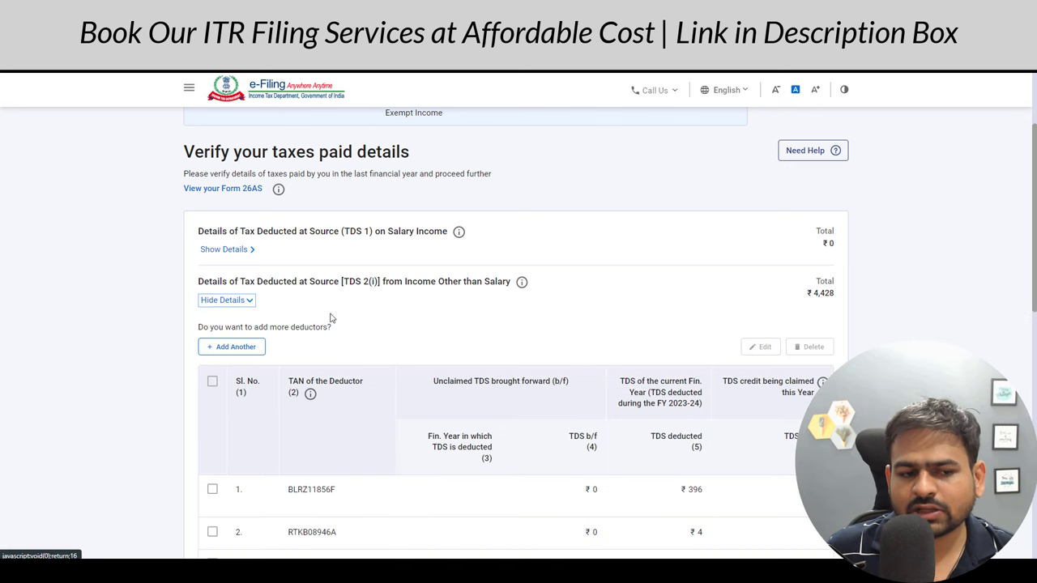
pyautogui.scroll(-2, 418, 340)
pyautogui.scroll(1, 413, 343)
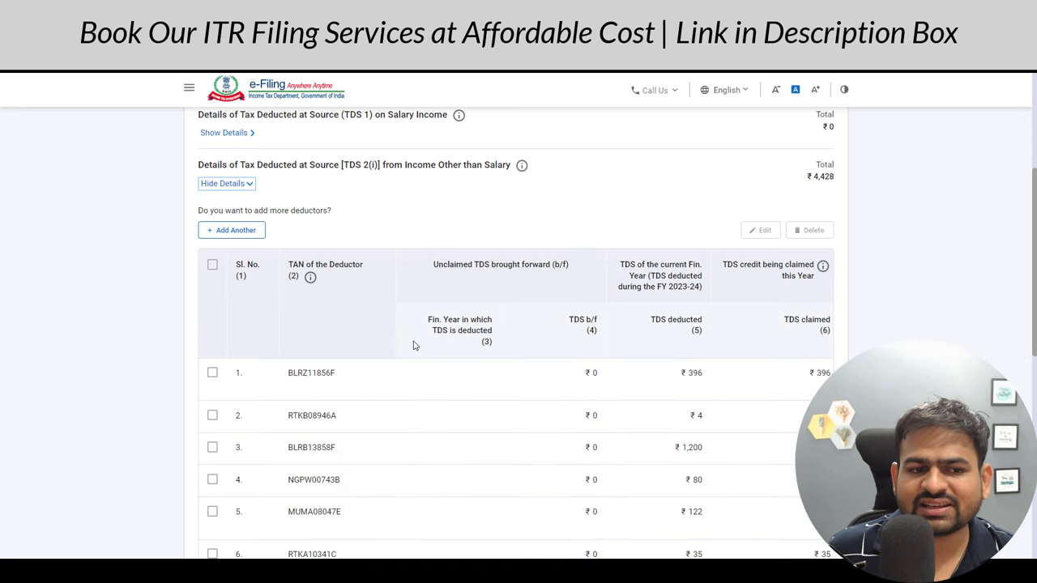
# Open the first TDS 2(i) deductor entry for editing and look at its claimed amount and head of income
pyautogui.click(212, 374)
pyautogui.click(760, 230)
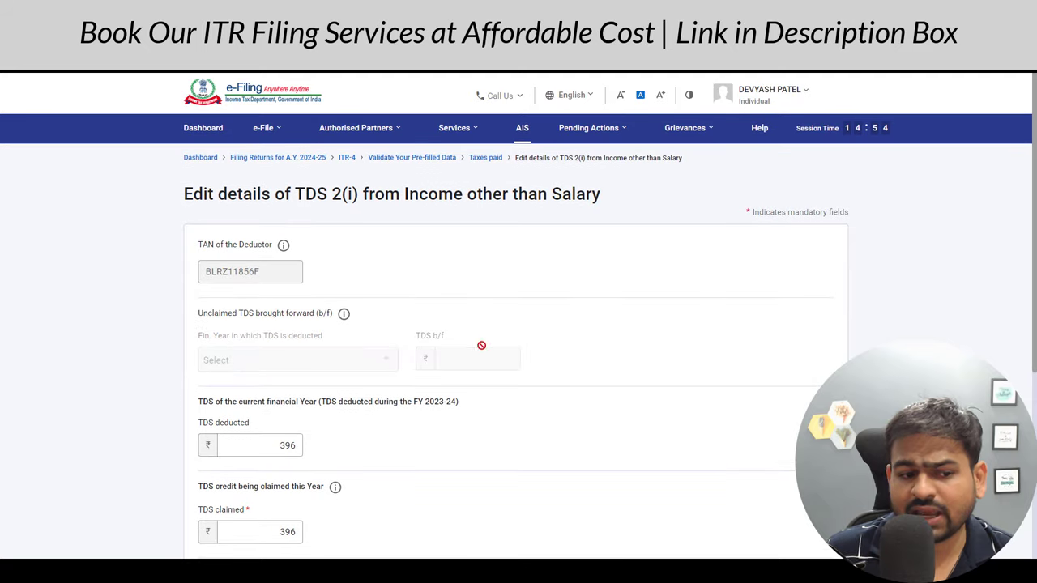
pyautogui.scroll(-4, 243, 438)
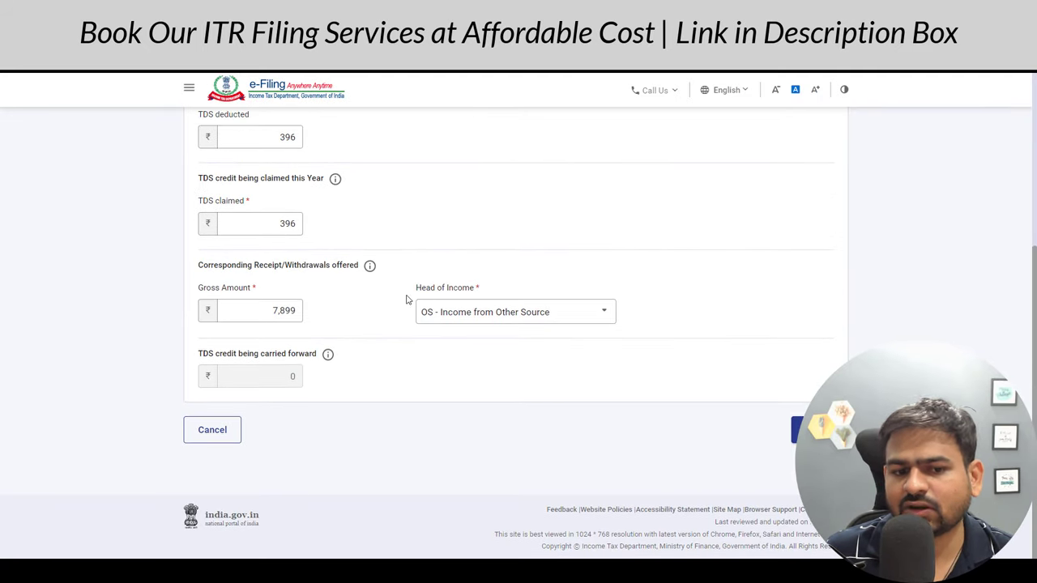
pyautogui.click(470, 311)
pyautogui.click(469, 314)
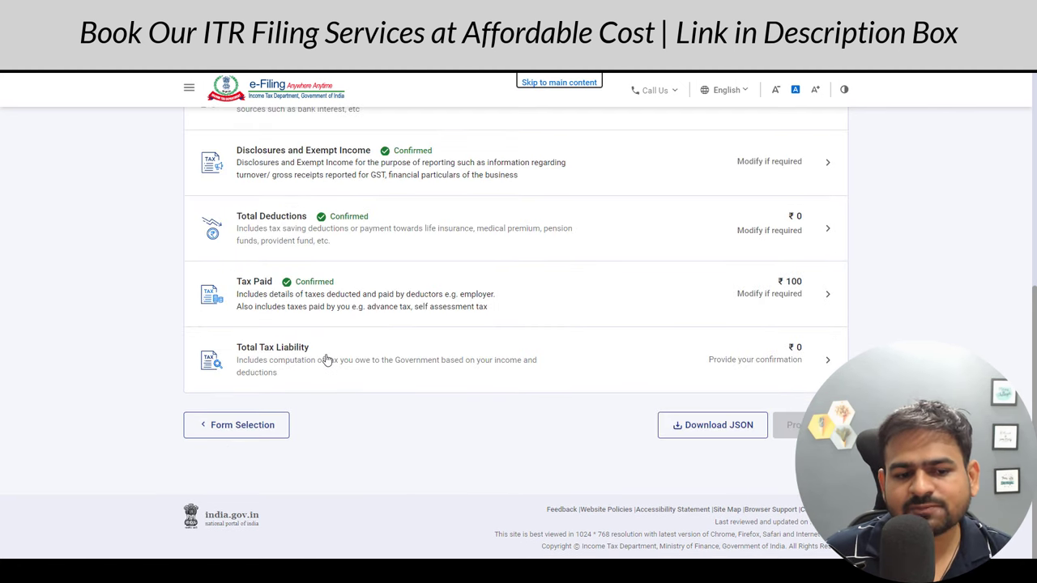
# Open Total Tax Liability, review the computation of income and tax, and confirm the schedule
pyautogui.click(338, 358)
pyautogui.scroll(-2, 351, 357)
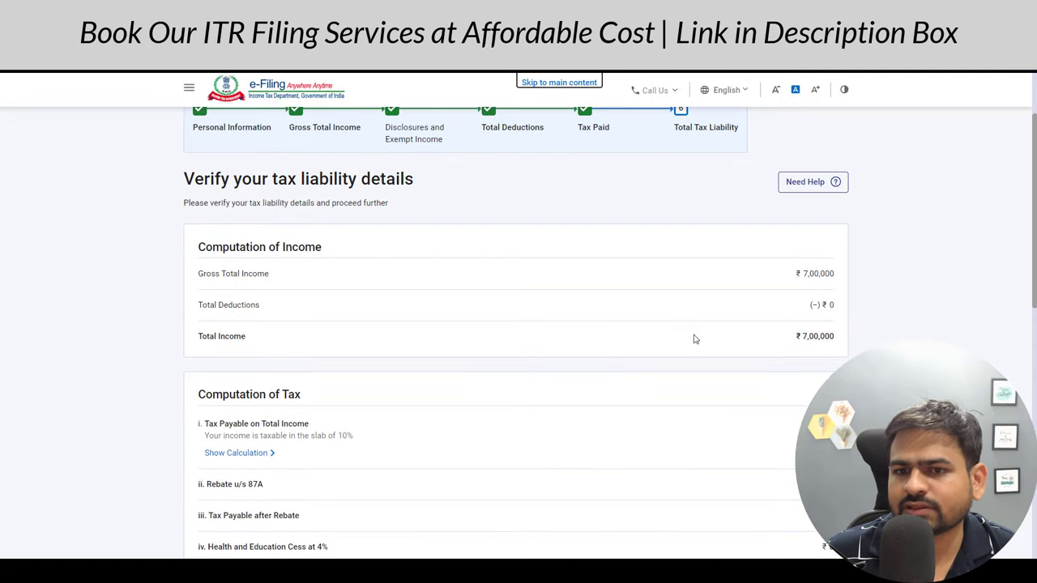
pyautogui.click(813, 350)
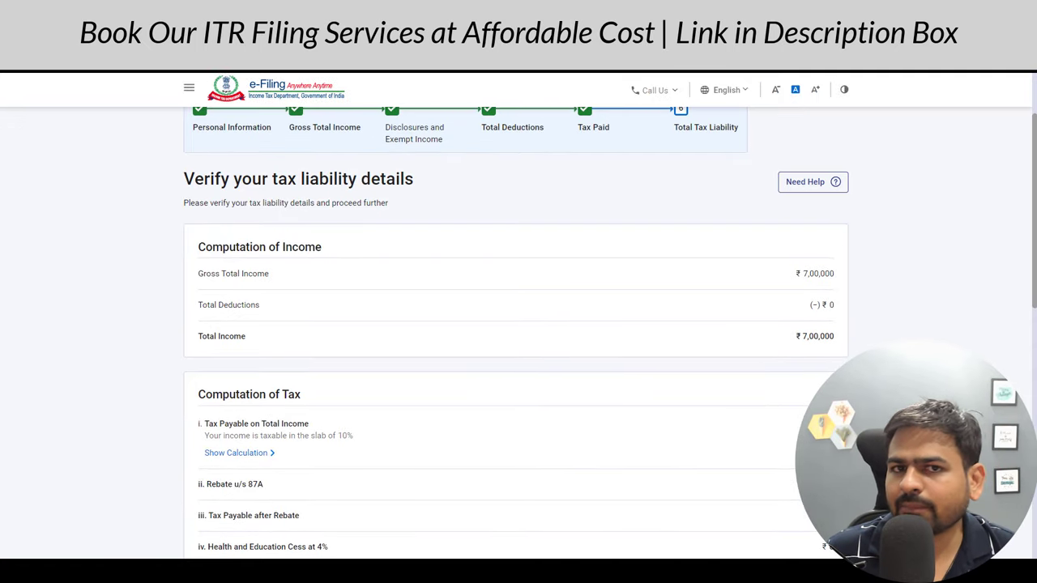
pyautogui.scroll(-2, 842, 341)
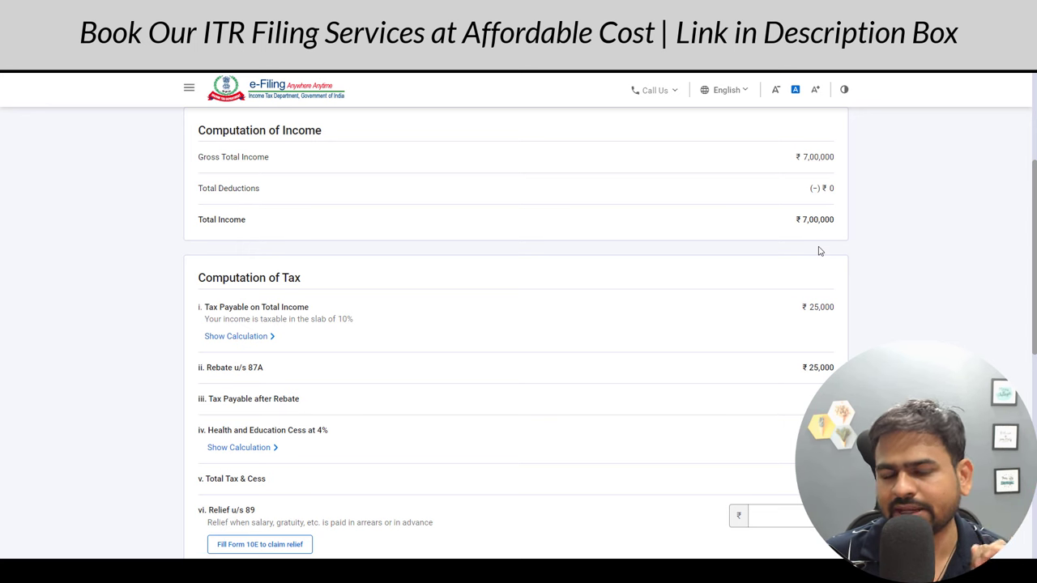
pyautogui.hotkey('alt', 'Left')
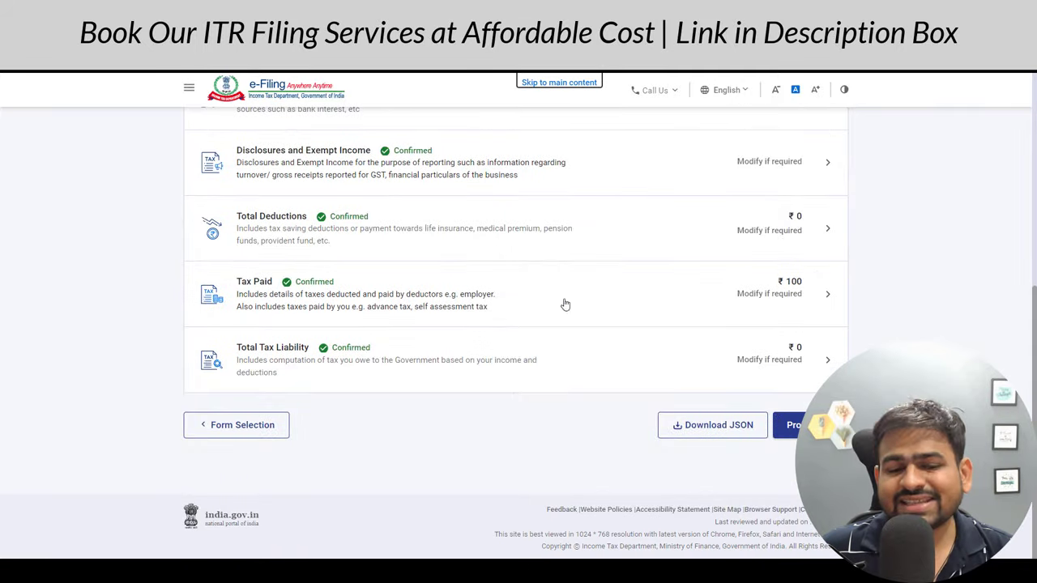
# Preview and validate the return, and proceed to the choice of verification methods
pyautogui.click(786, 425)
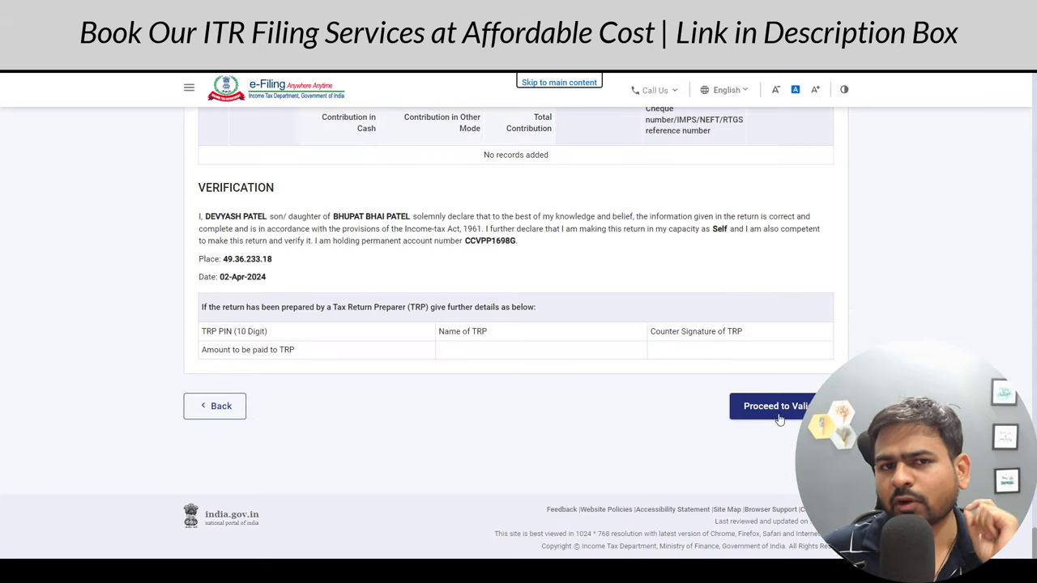
pyautogui.click(776, 413)
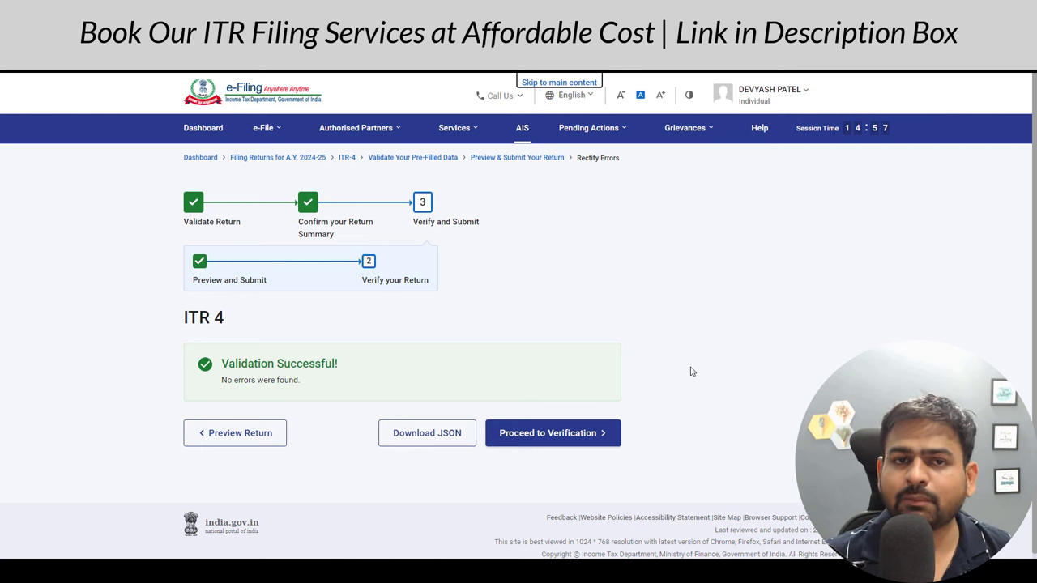
pyautogui.click(577, 436)
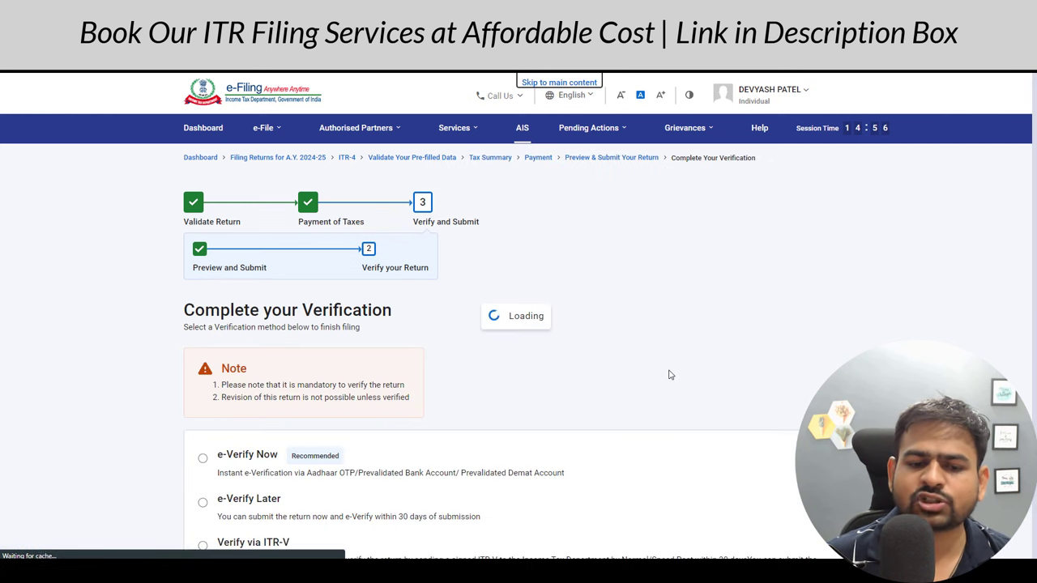
pyautogui.scroll(-3, 664, 375)
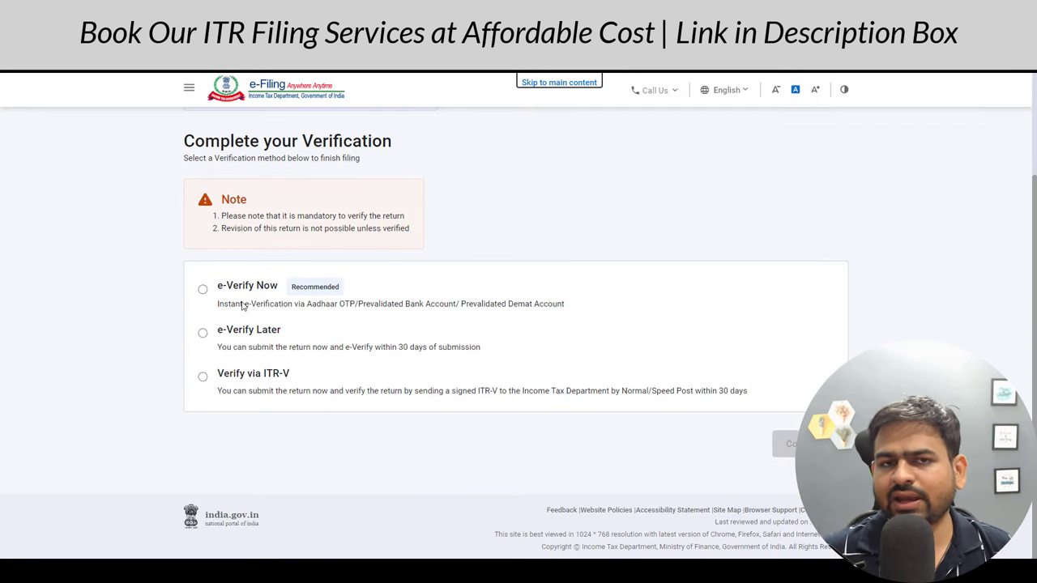